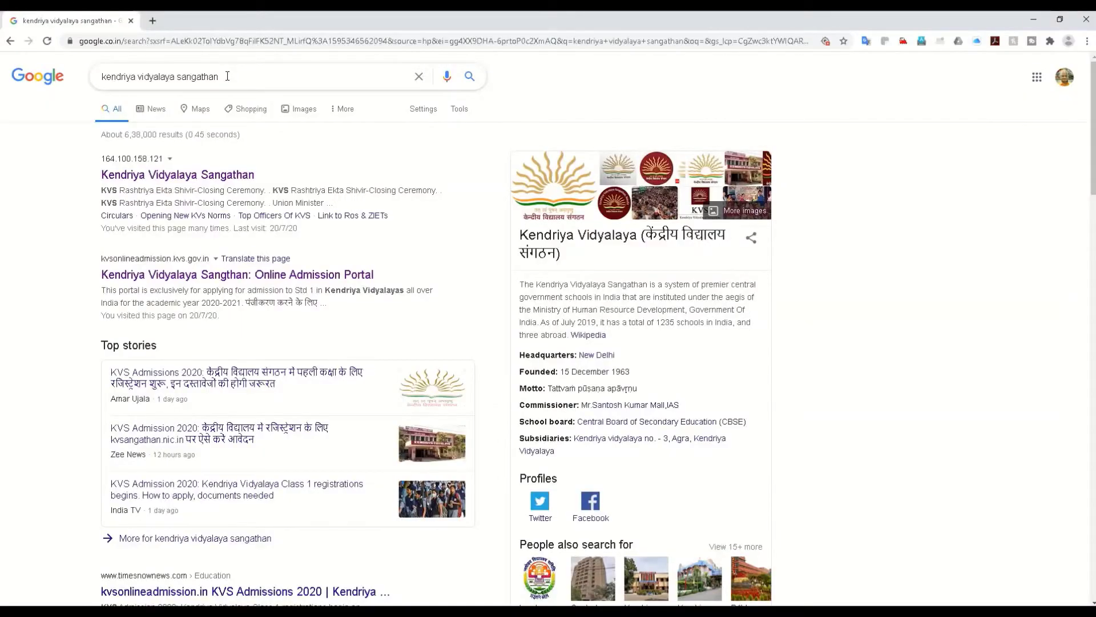
Step: Select the existing 'kendriya vidyalaya sangathan' query in Google's search box and review the results
left_click(227, 76)
left_click_drag(220, 76, 106, 76)
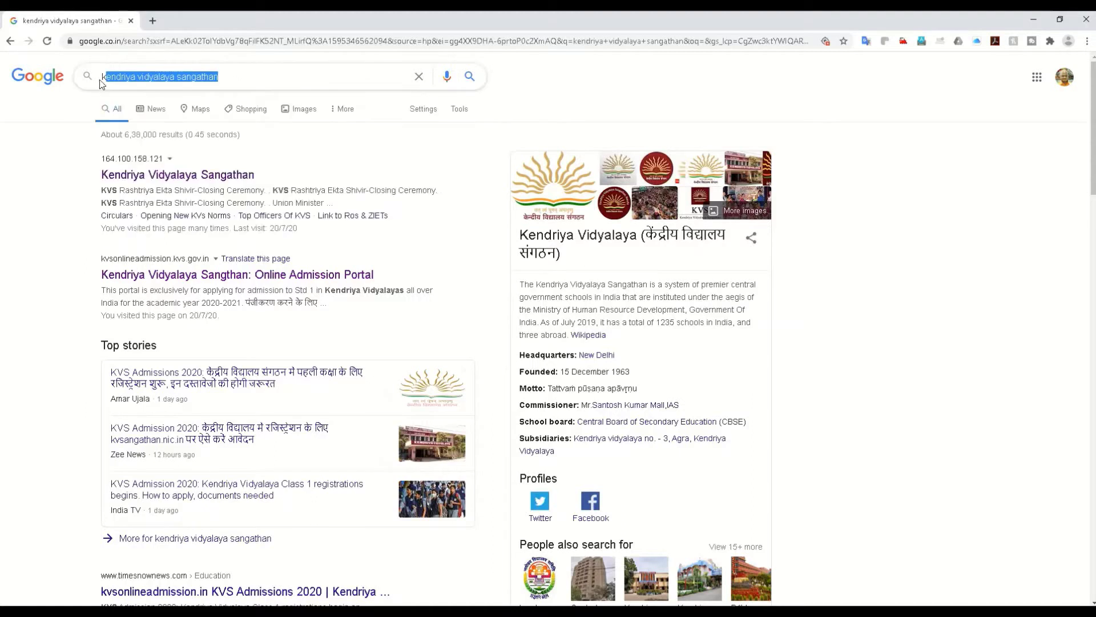
left_click(71, 231)
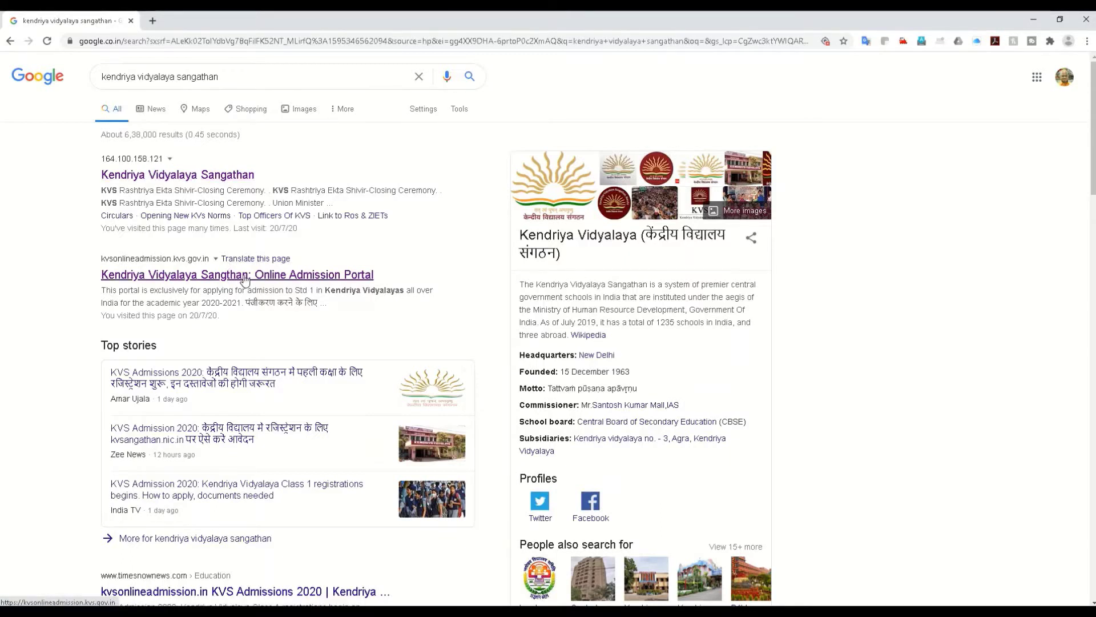
Step: Open the KVS Online Admission Portal, note the Std 1 2020-2021 admission notice, then go to registration instructions
left_click(245, 280)
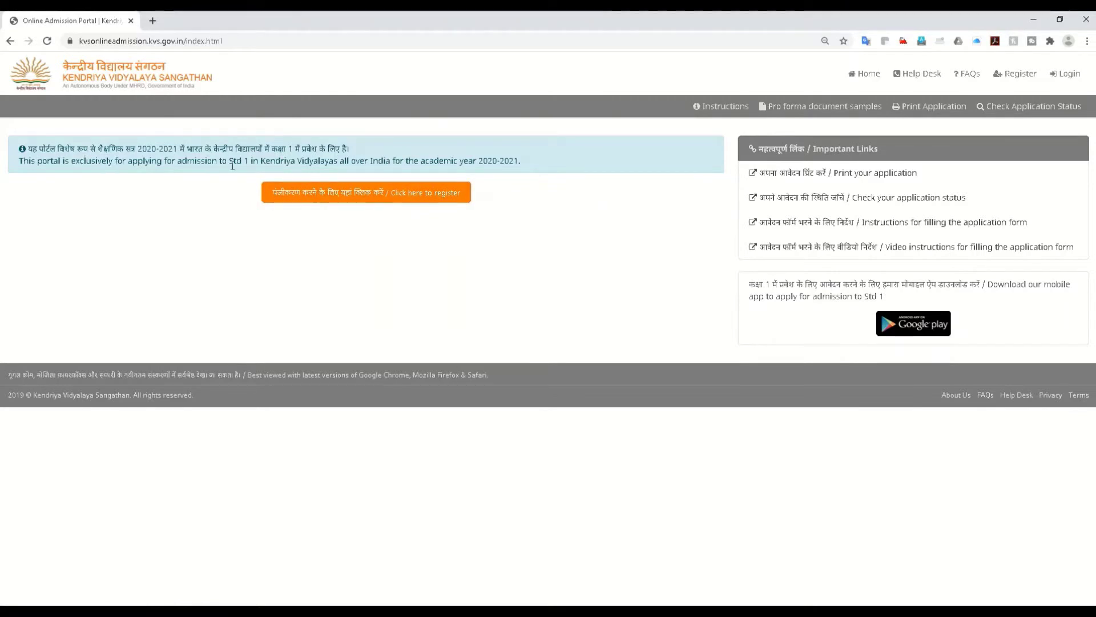
left_click_drag(229, 162, 297, 162)
left_click(354, 162)
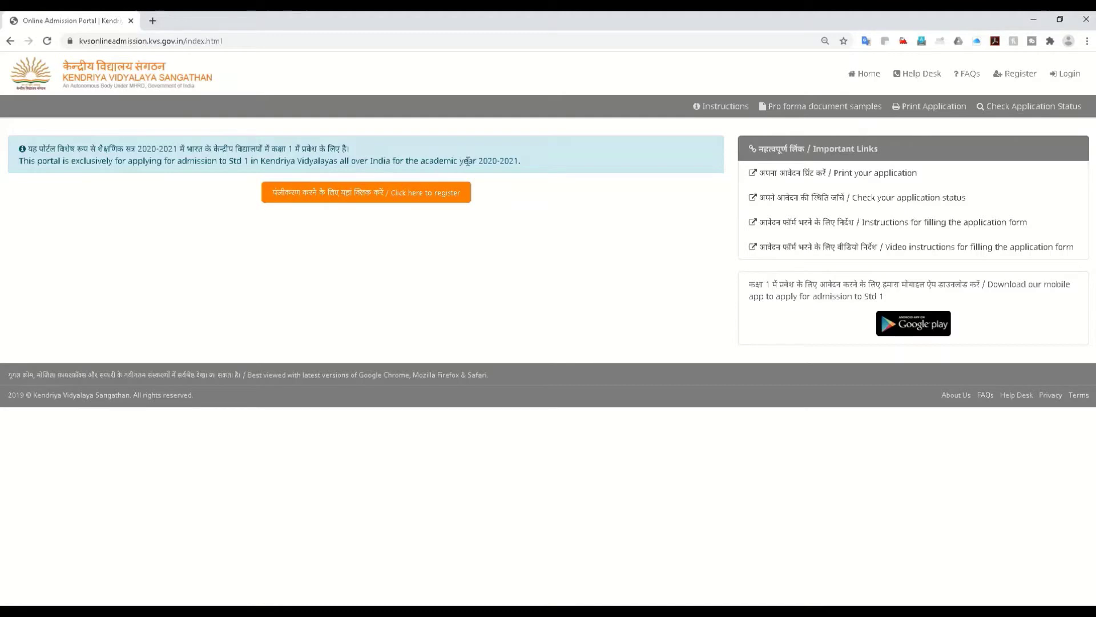
left_click_drag(481, 161, 529, 161)
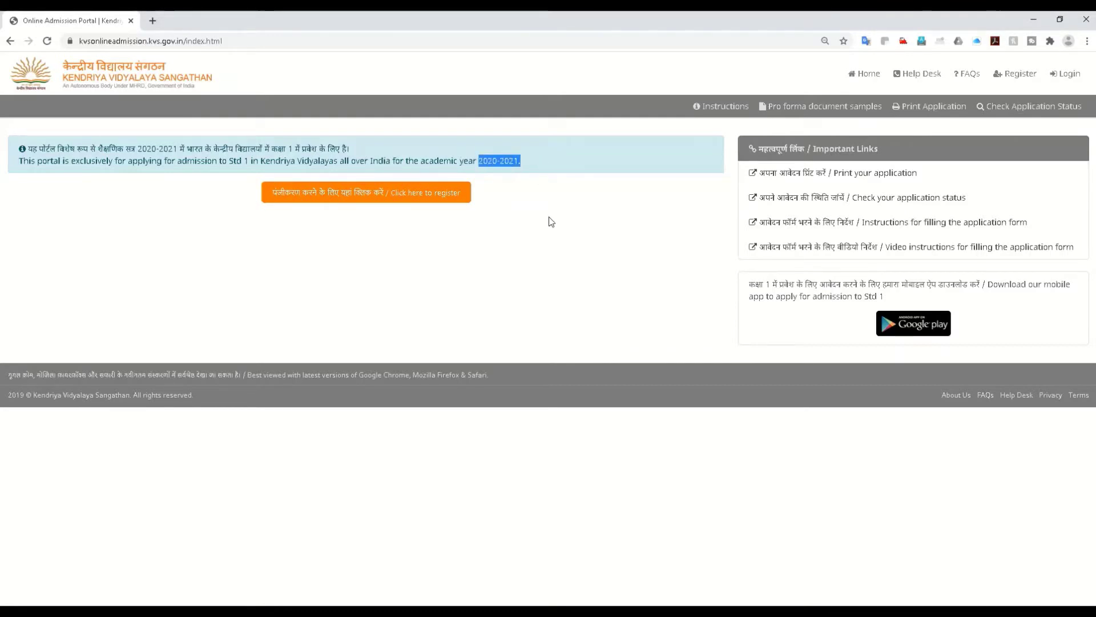
left_click(412, 202)
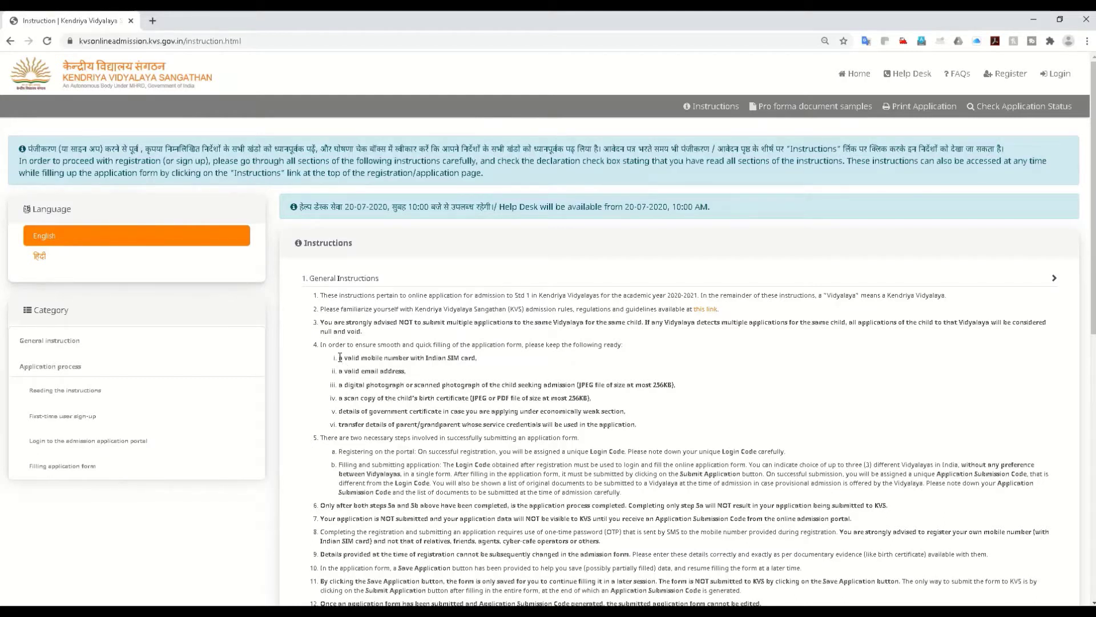
left_click_drag(339, 357, 591, 410)
left_click(422, 381)
left_click_drag(353, 358, 406, 372)
left_click(657, 384)
double_click(446, 411)
left_click_drag(459, 410, 609, 413)
left_click(597, 413)
scroll(526, 426, "down", 1)
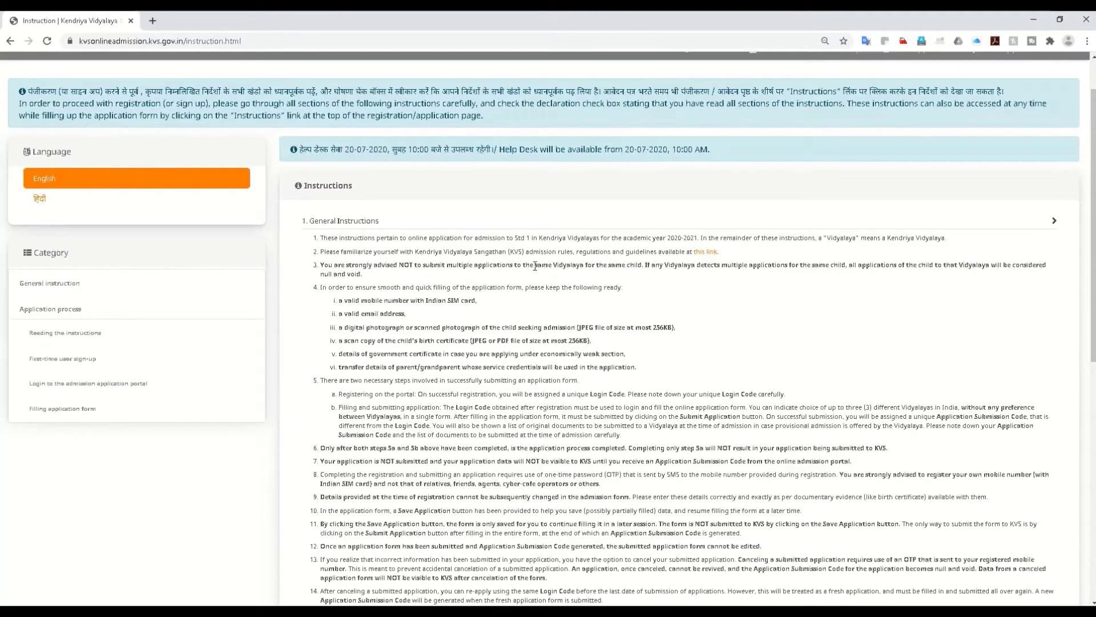
left_click_drag(533, 267, 831, 296)
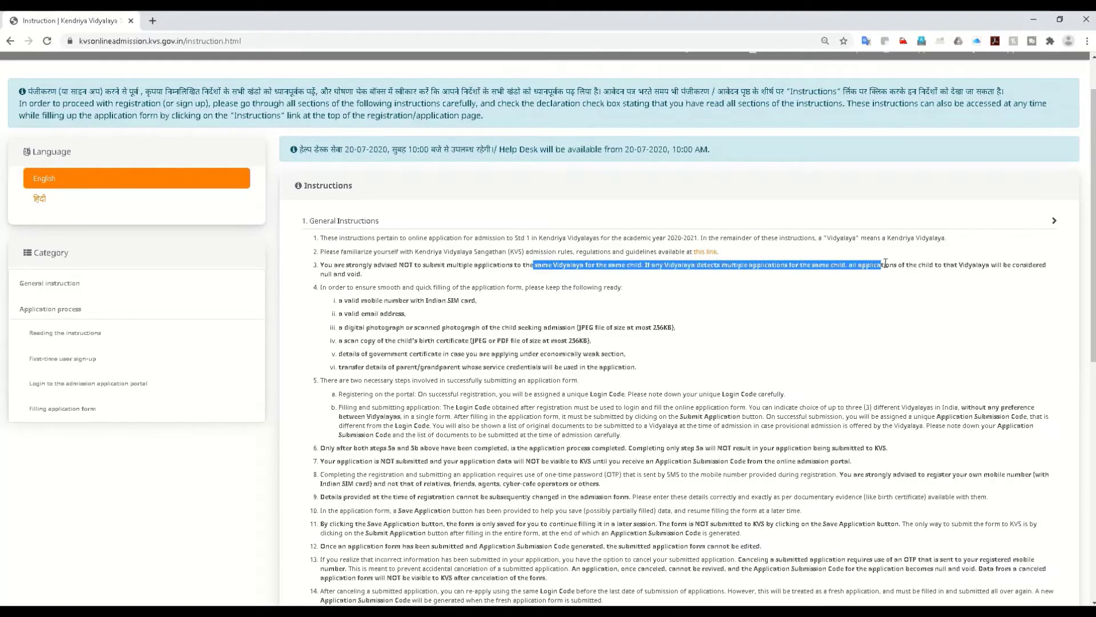
left_click(831, 296)
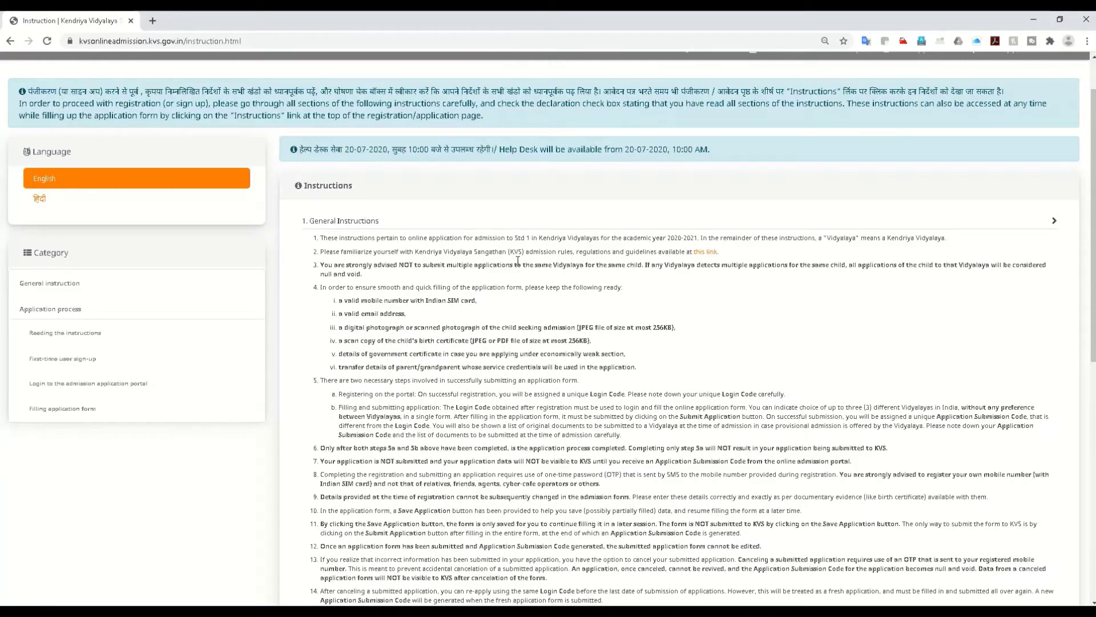
left_click_drag(592, 394, 625, 394)
left_click(604, 406)
left_click(607, 404)
left_click_drag(679, 417, 764, 418)
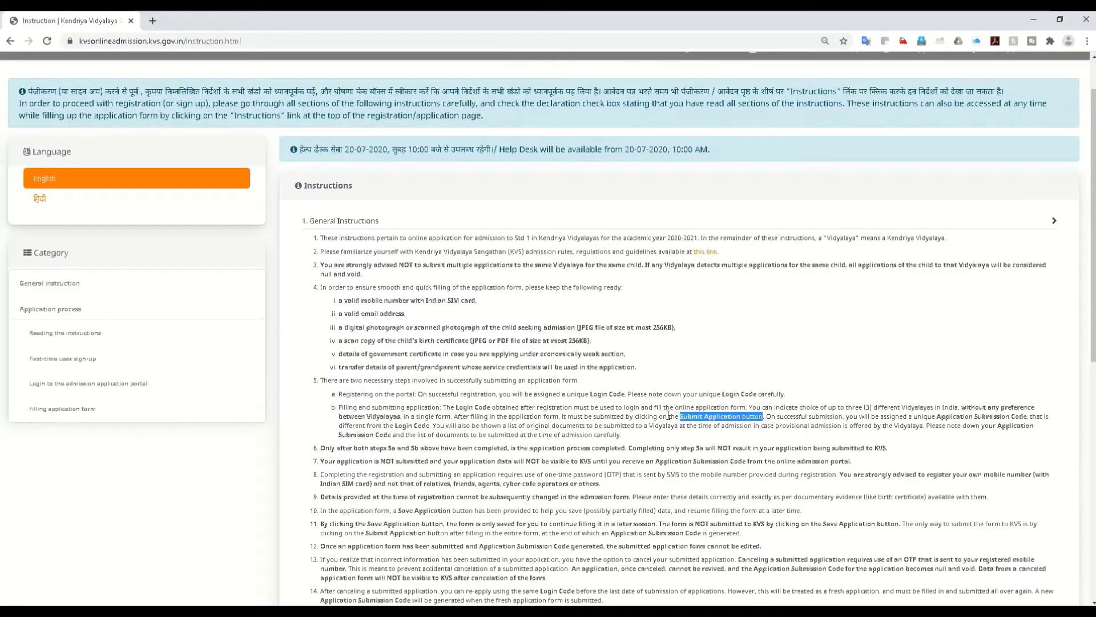
left_click_drag(679, 416, 760, 418)
left_click(734, 439)
scroll(733, 457, "down", 1)
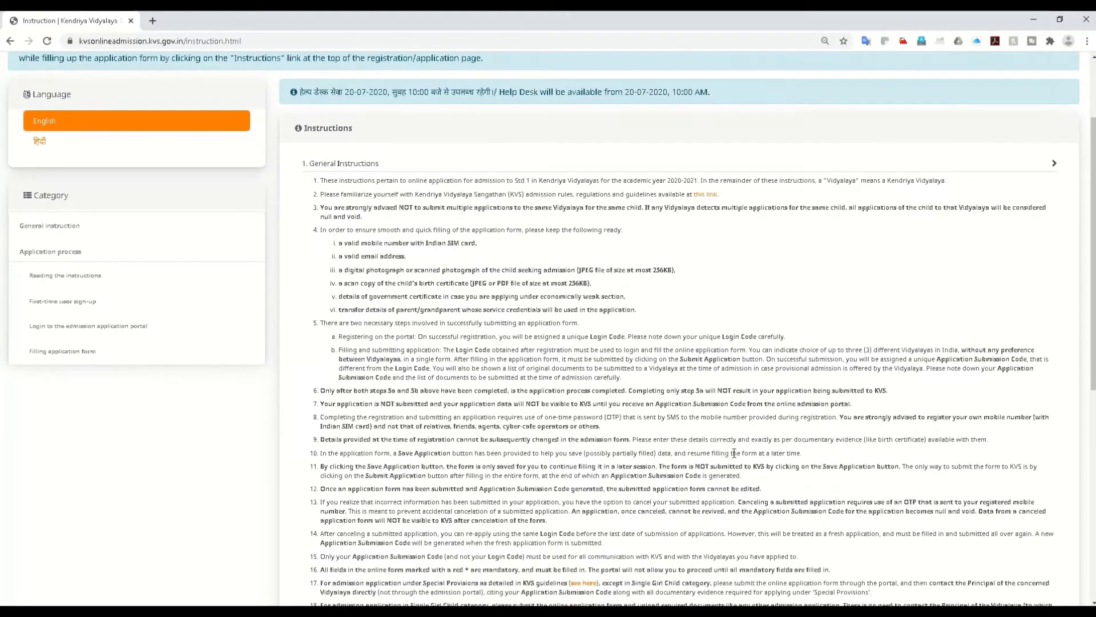
left_click_drag(937, 358, 1032, 359)
left_click(977, 371)
left_click_drag(937, 358, 1027, 360)
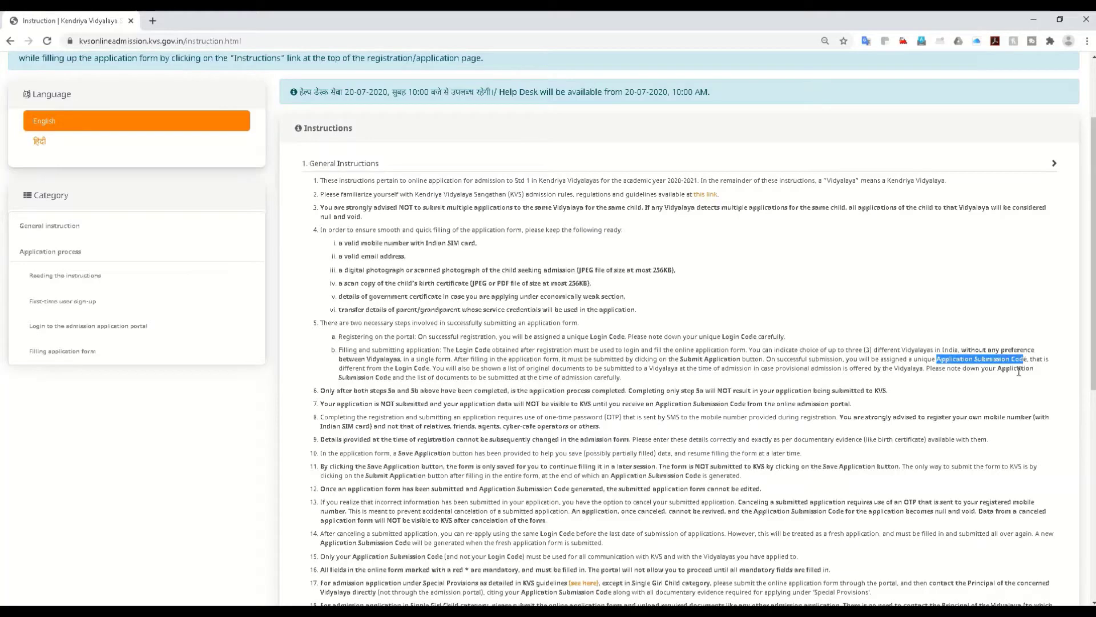
left_click(905, 405)
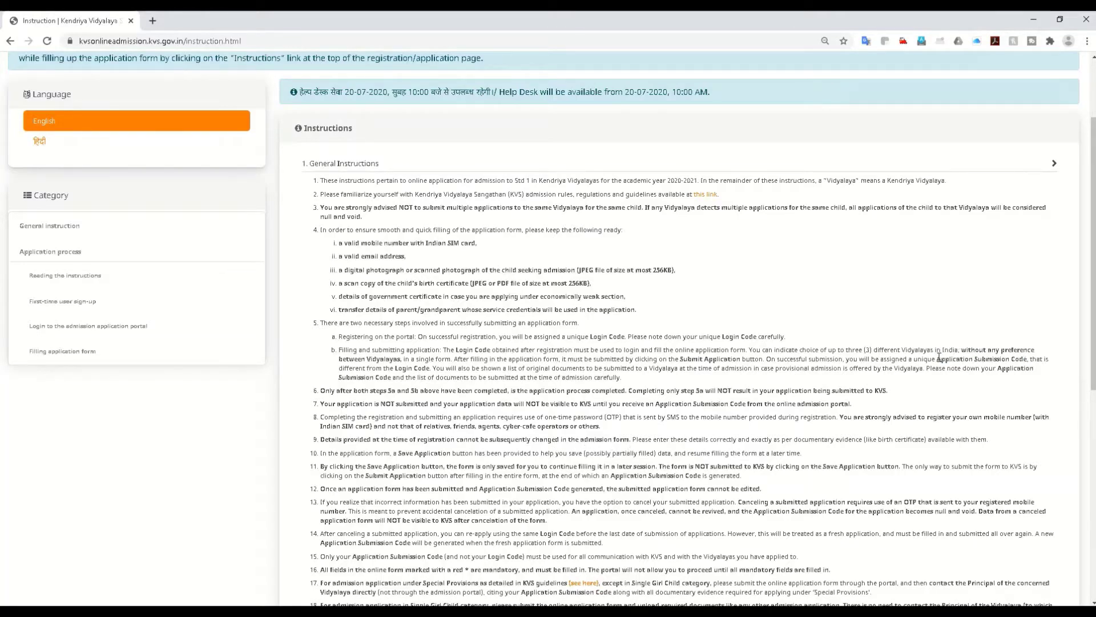
left_click_drag(937, 358, 1033, 360)
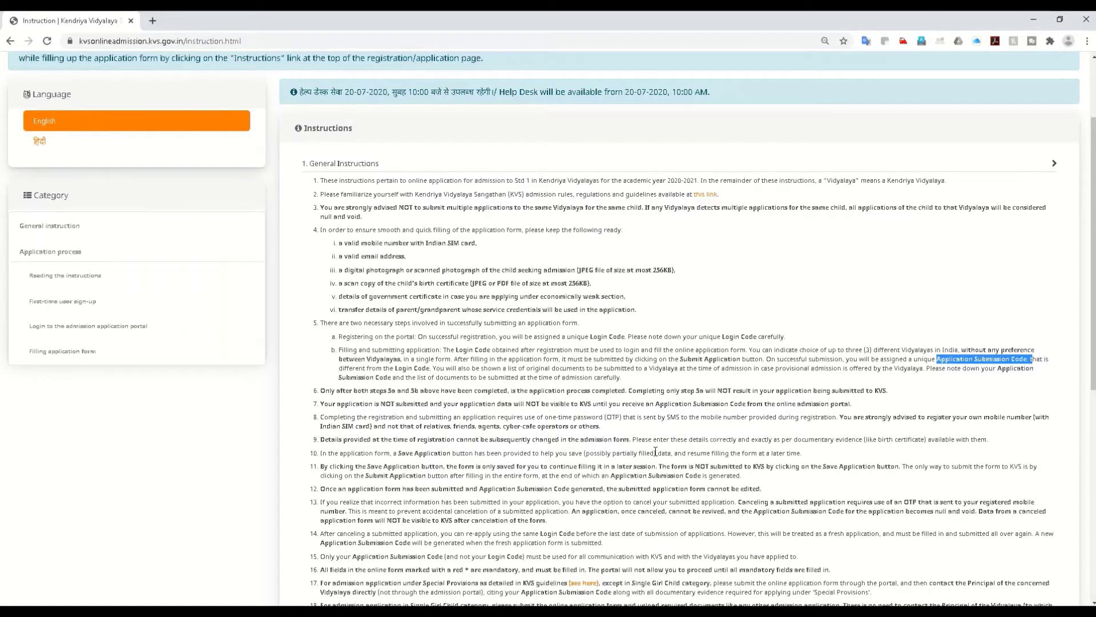
scroll(656, 451, "down", 1)
scroll(655, 451, "down", 2)
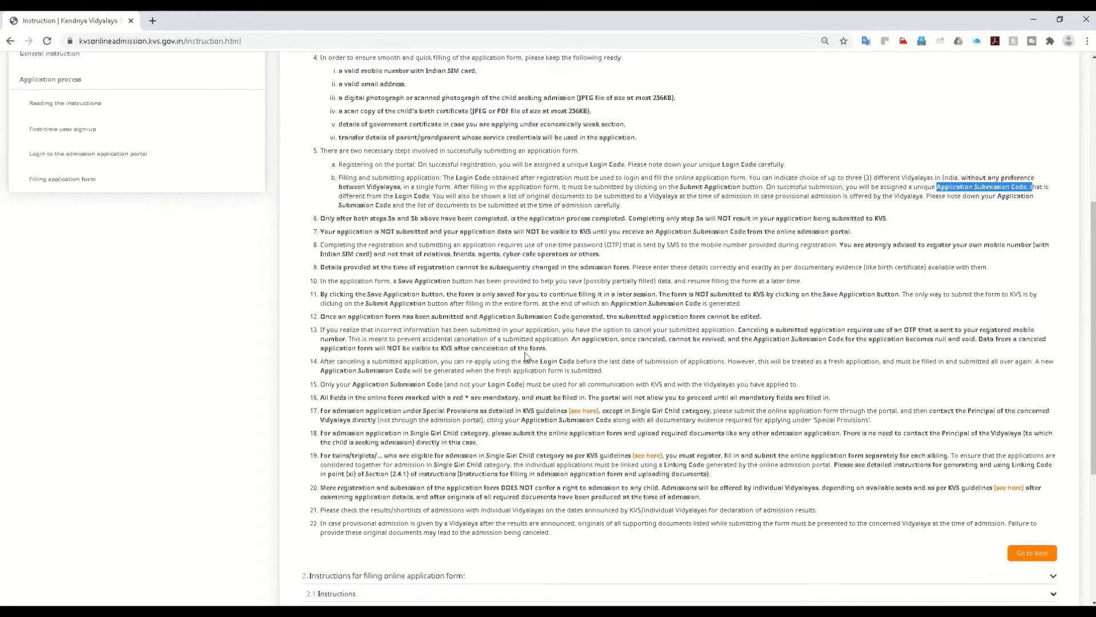
Step: Read through the instructions and tick the 'I have carefully gone through all sections' declaration
scroll(528, 342, "up", 1)
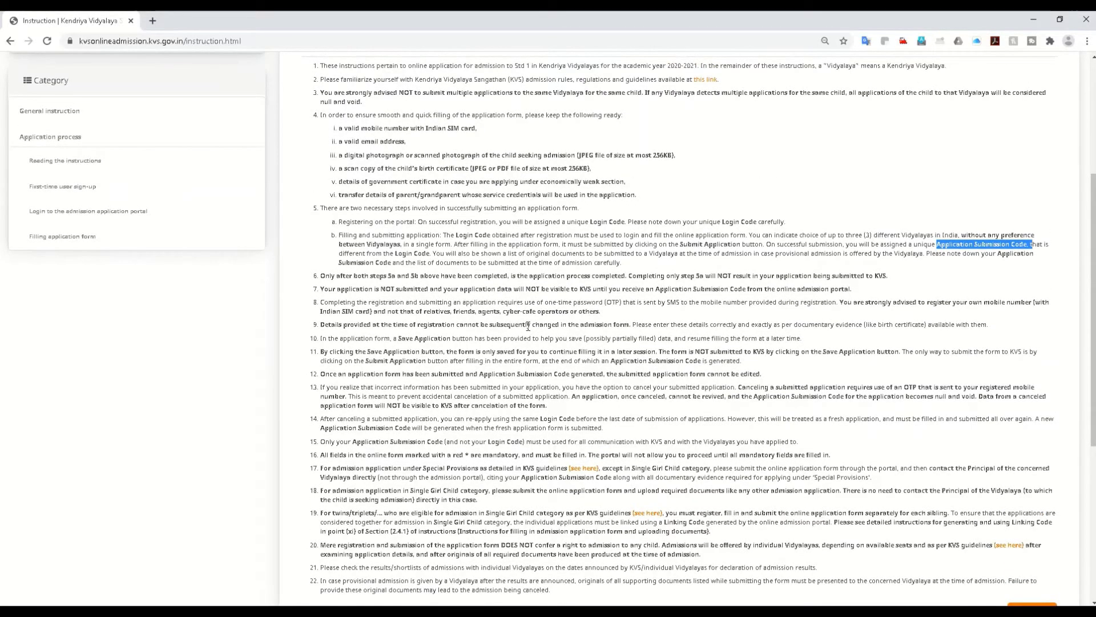
scroll(528, 326, "up", 1)
scroll(511, 404, "down", 1)
scroll(490, 427, "down", 3)
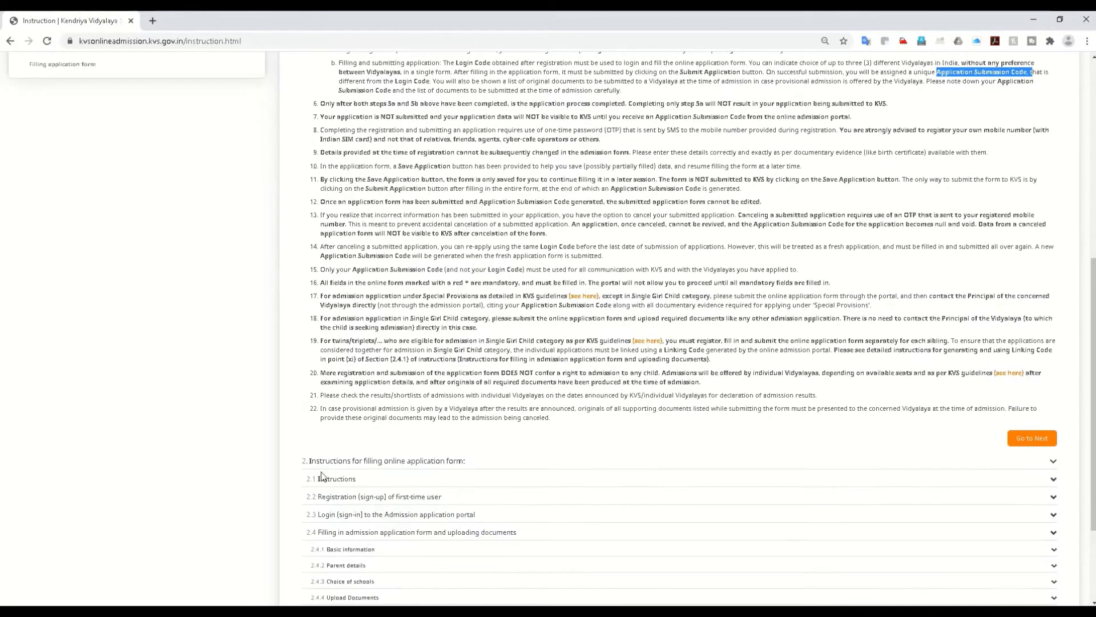
scroll(321, 476, "down", 1)
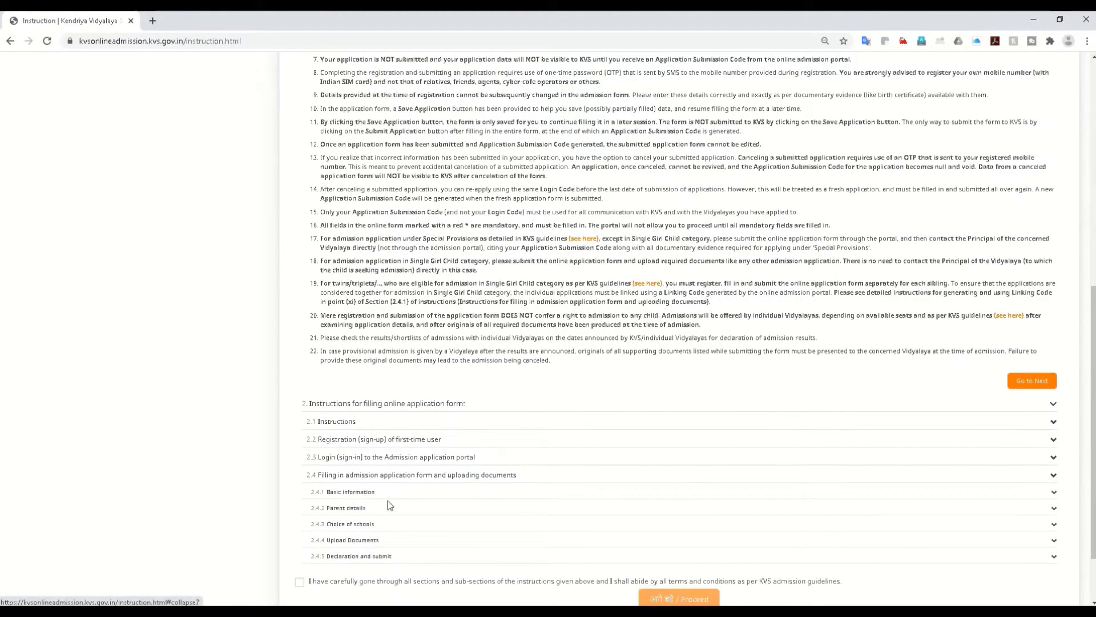
scroll(343, 514, "down", 1)
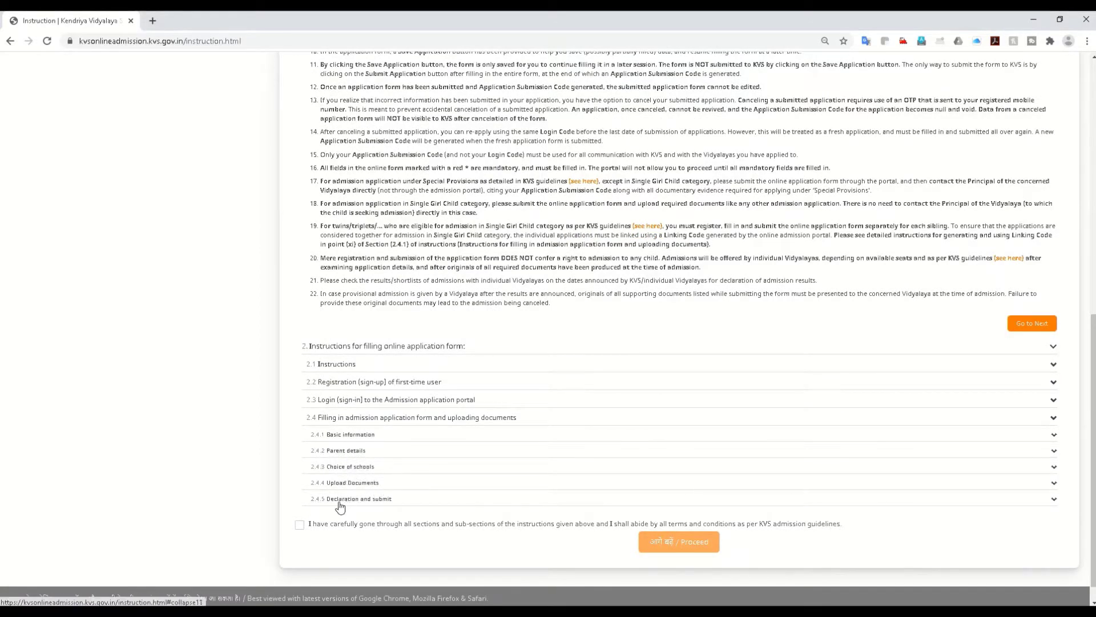
scroll(366, 480, "up", 8)
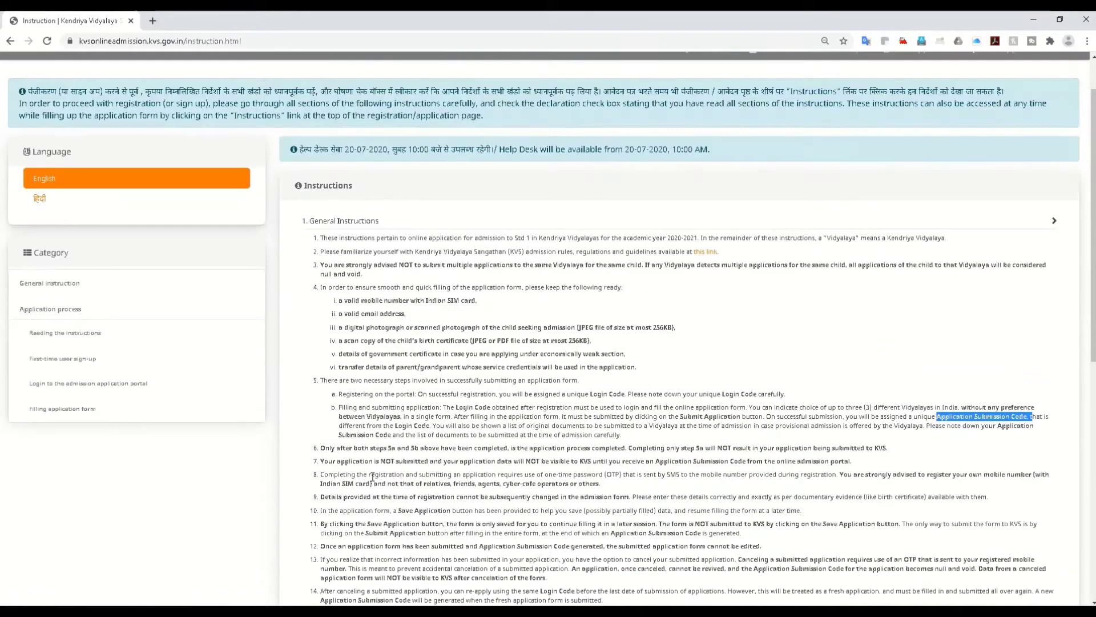
scroll(372, 477, "down", 9)
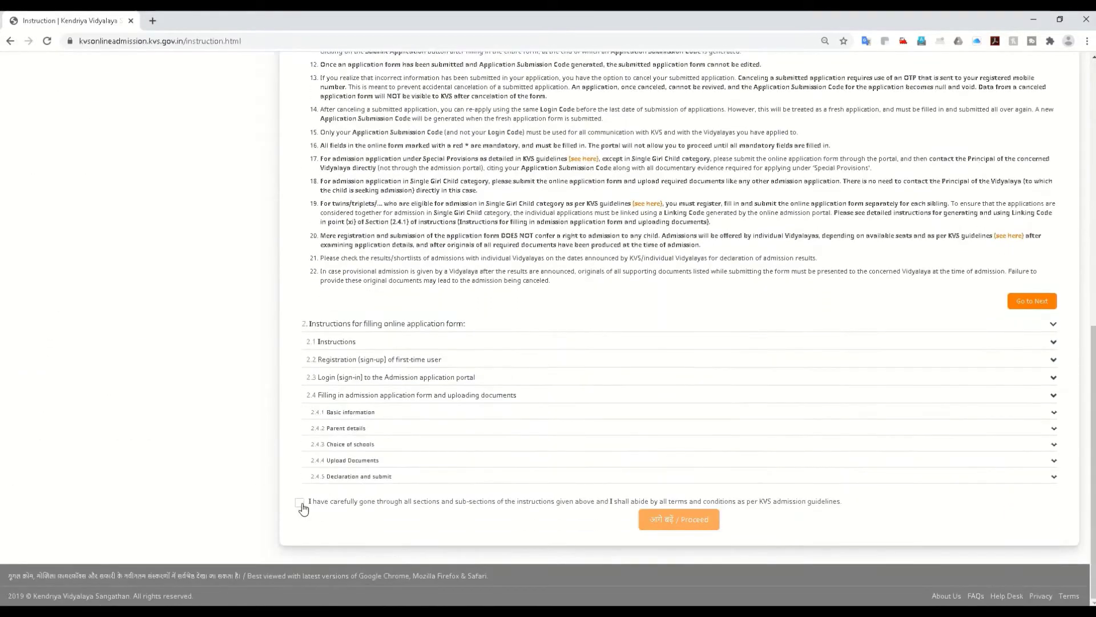
left_click(301, 504)
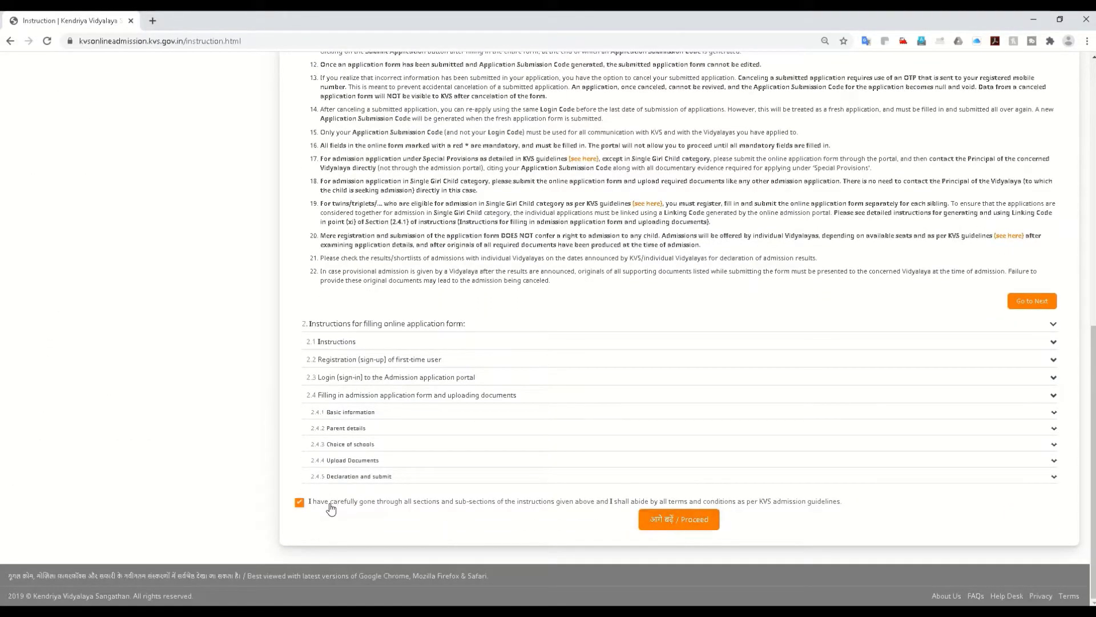
Step: Proceed to the empty New Registration form
scroll(416, 298, "up", 2)
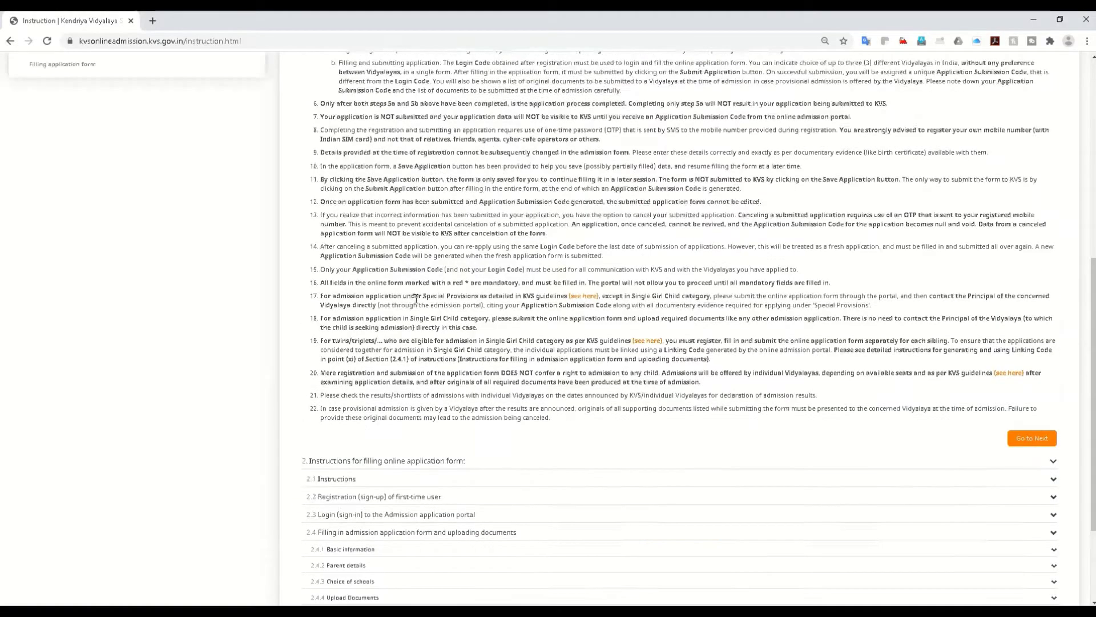
scroll(416, 298, "up", 6)
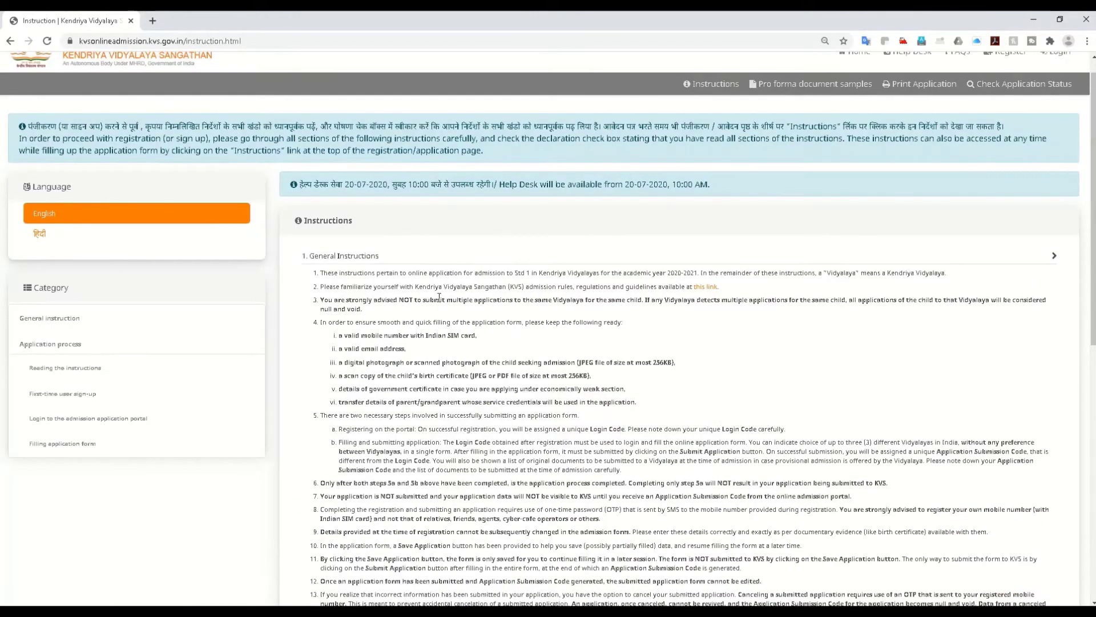
scroll(542, 338, "down", 10)
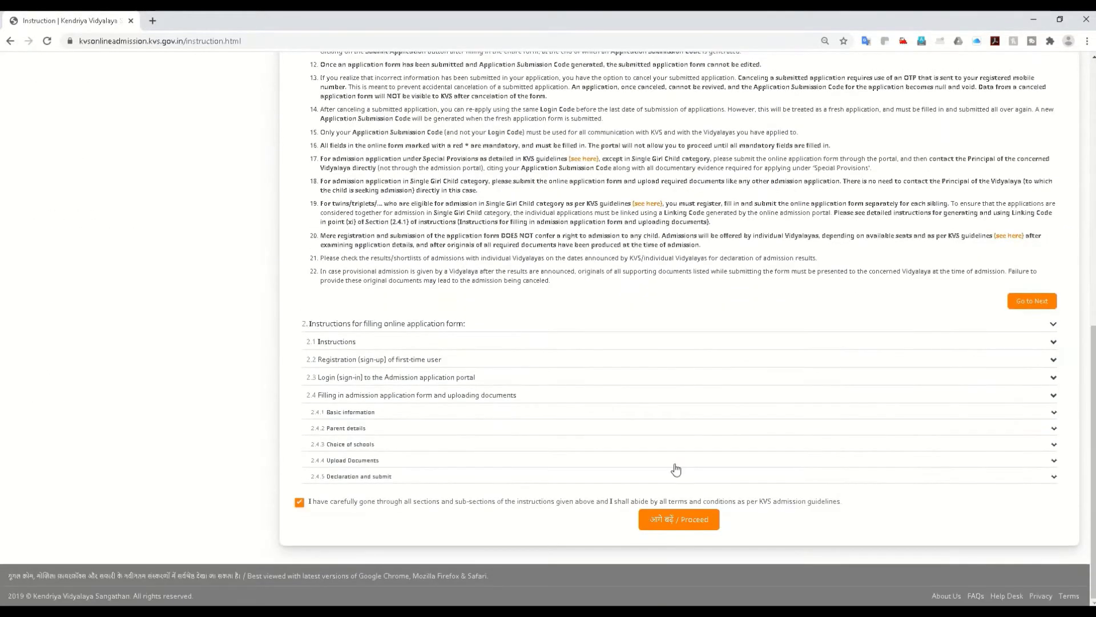
left_click(687, 519)
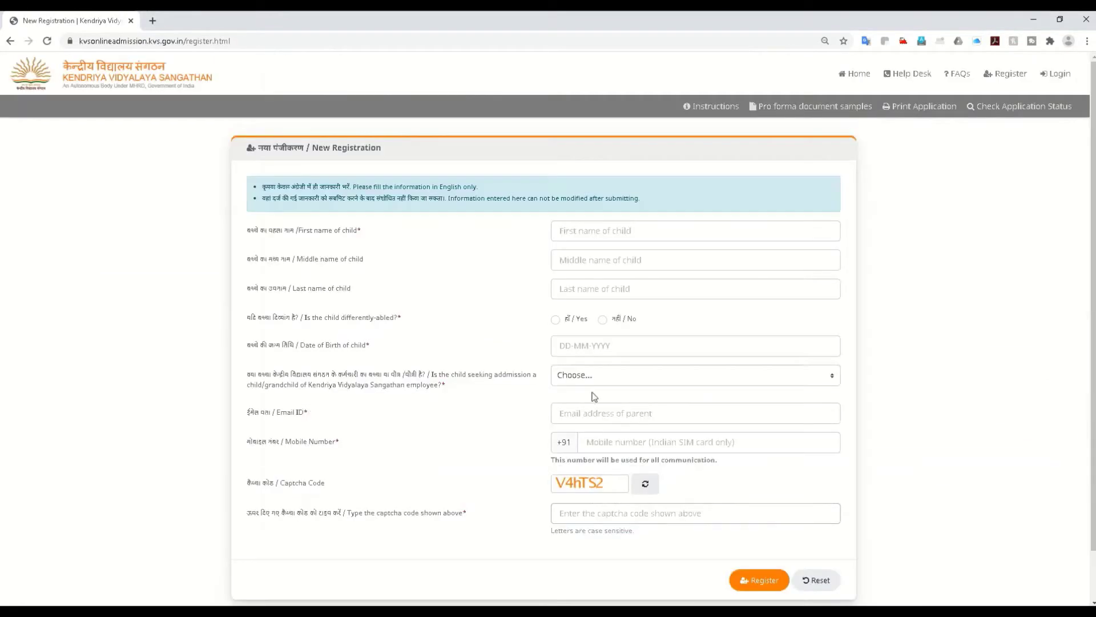
scroll(548, 377, "down", 2)
Step: Enter the child's first and last name, correcting a typo in the last name
left_click(566, 180)
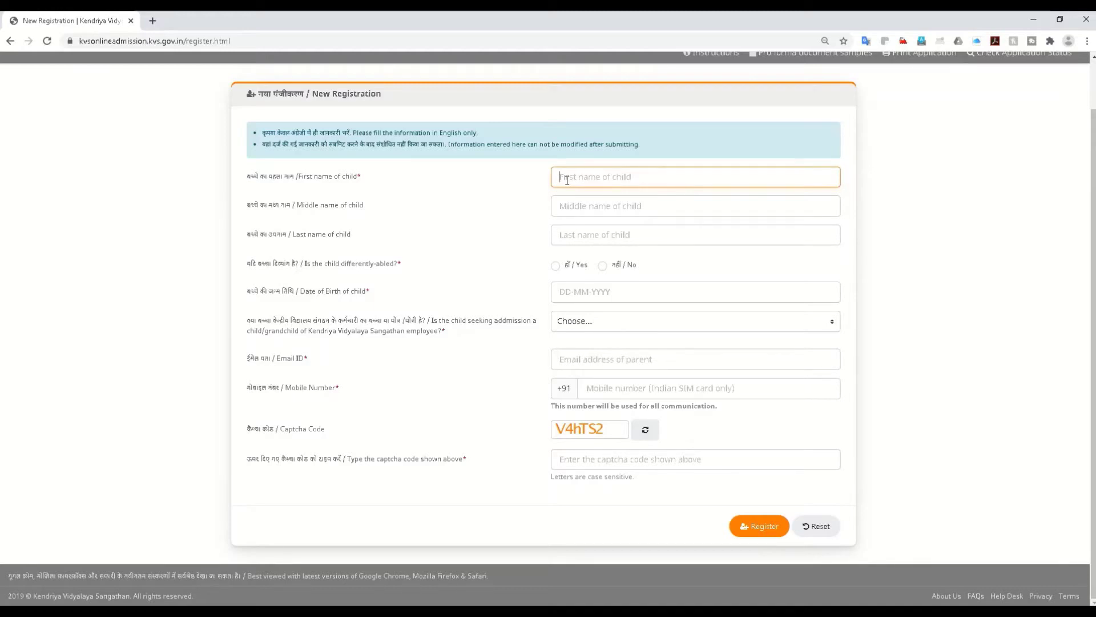
left_click(594, 230)
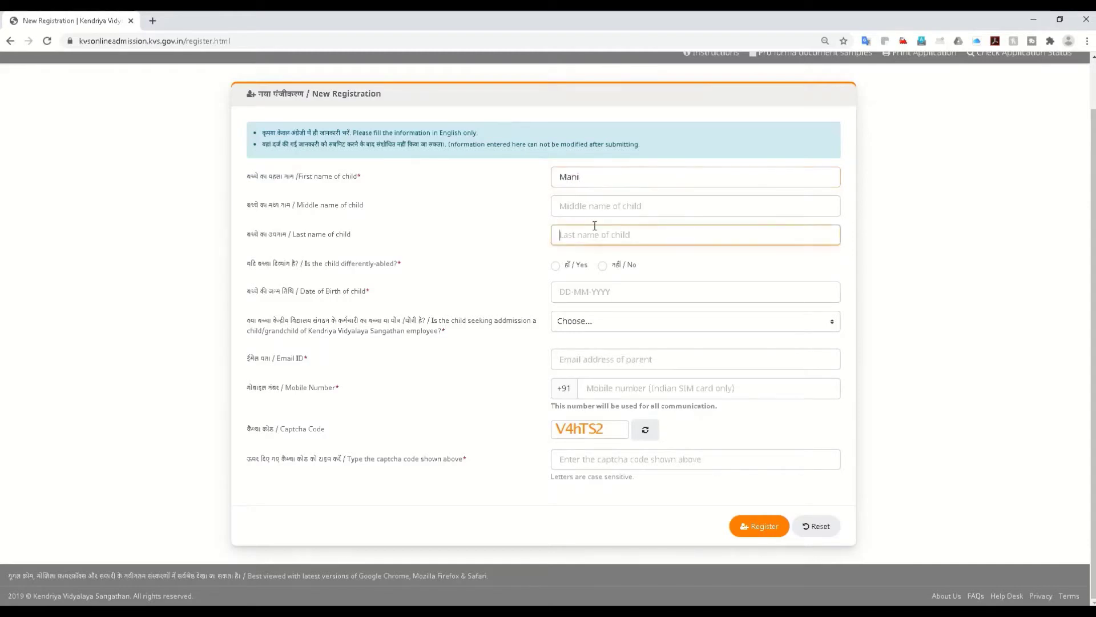
left_click(563, 236)
type("an")
Step: Set the child's date of birth to 01-11-2014, correcting the mistyped year
left_click(578, 291)
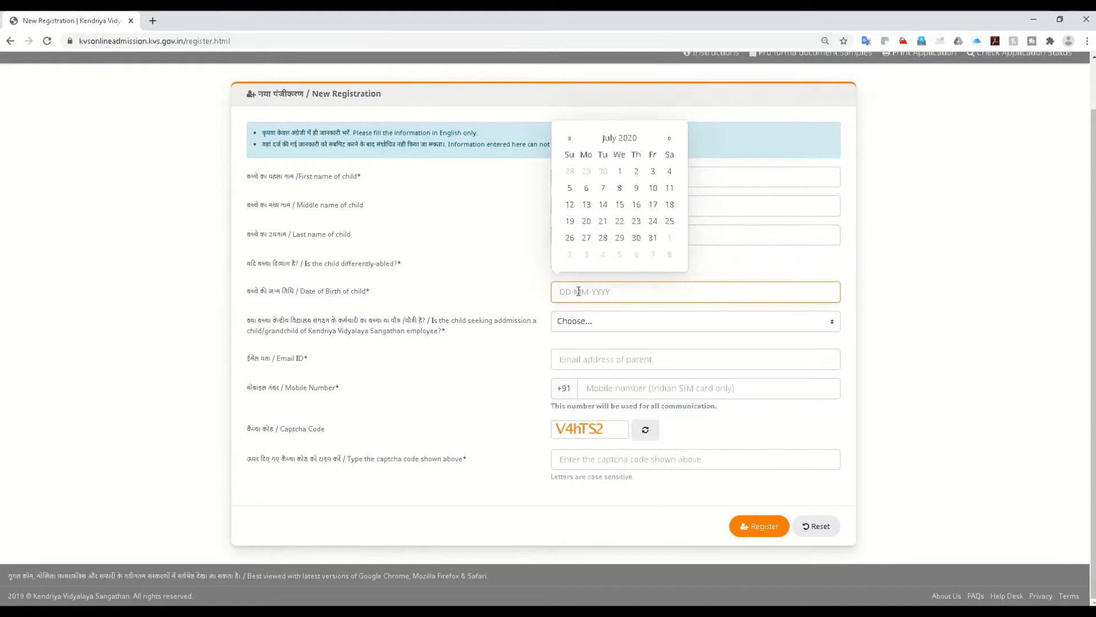
type("01-11-2013")
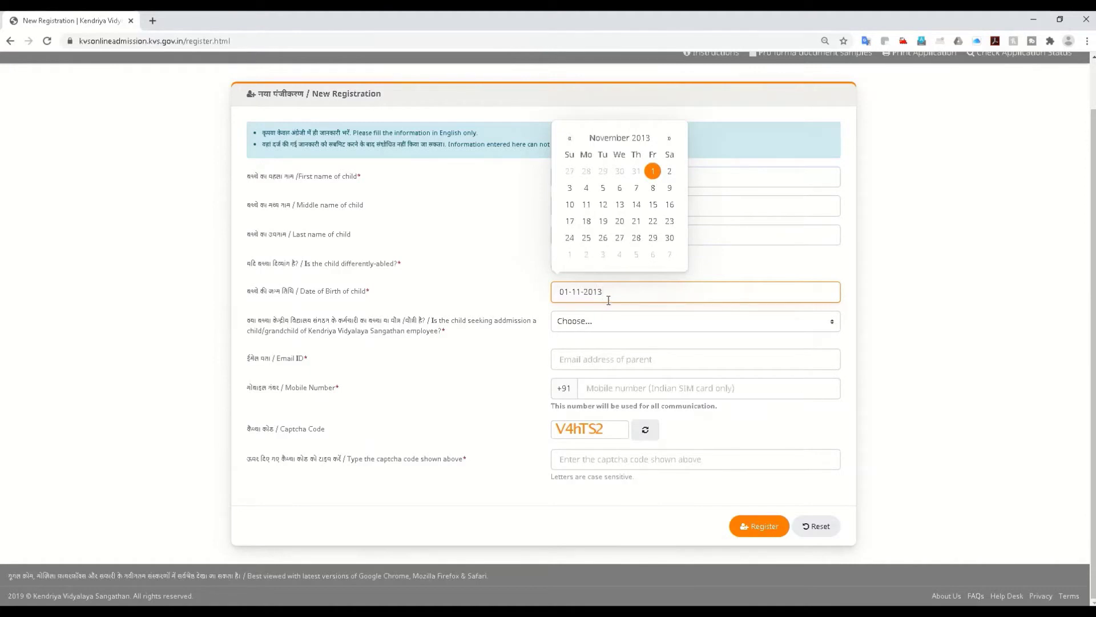
left_click(524, 339)
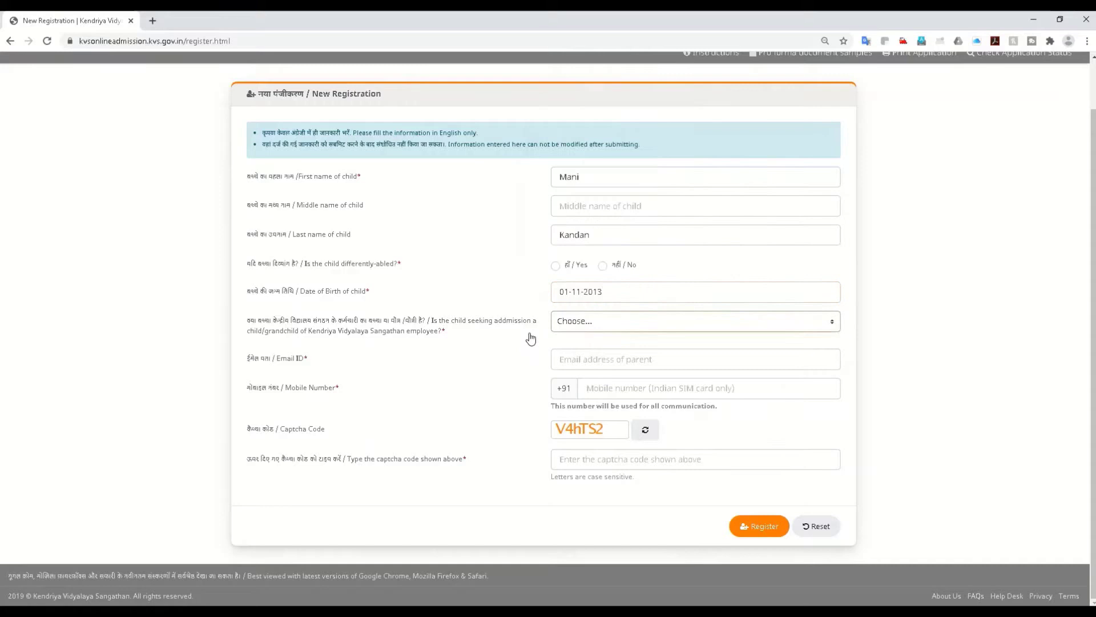
left_click(616, 296)
key("BackSpace")
type("9")
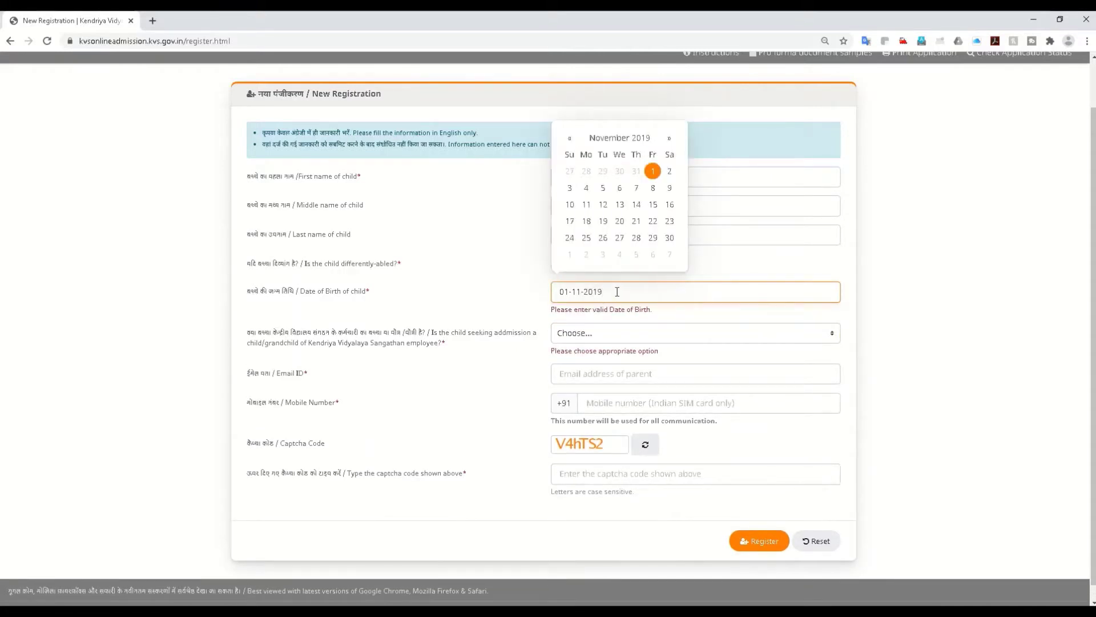
key("BackSpace")
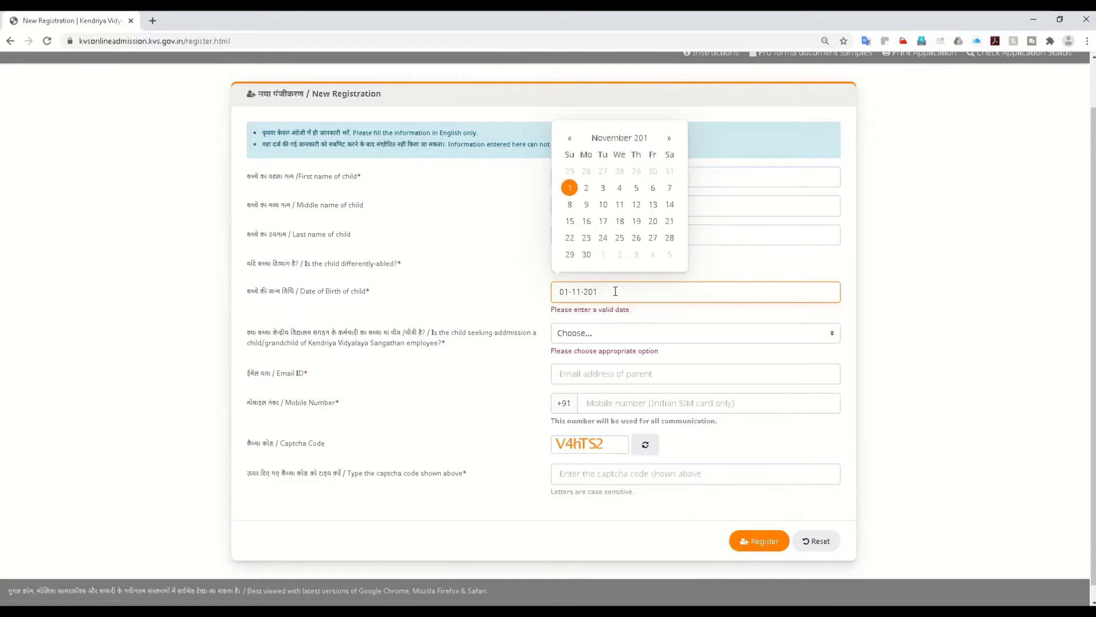
type("5")
key("BackSpace")
type("4")
left_click(516, 346)
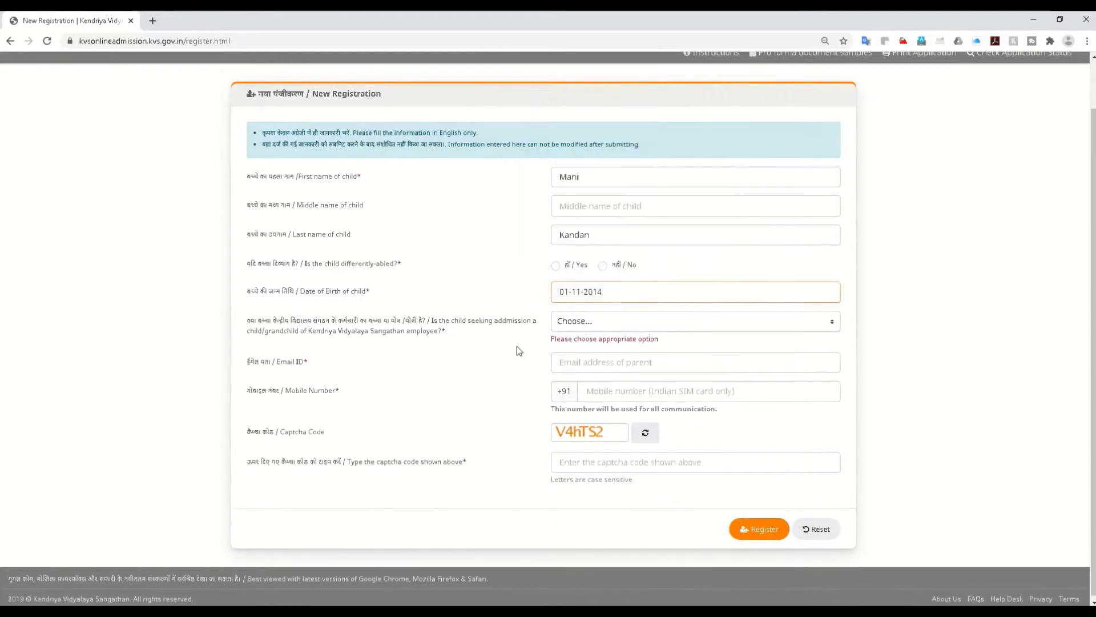
Step: Answer Not Applicable to the KVS-employee question and enter the parent's e-mail address
left_click(569, 324)
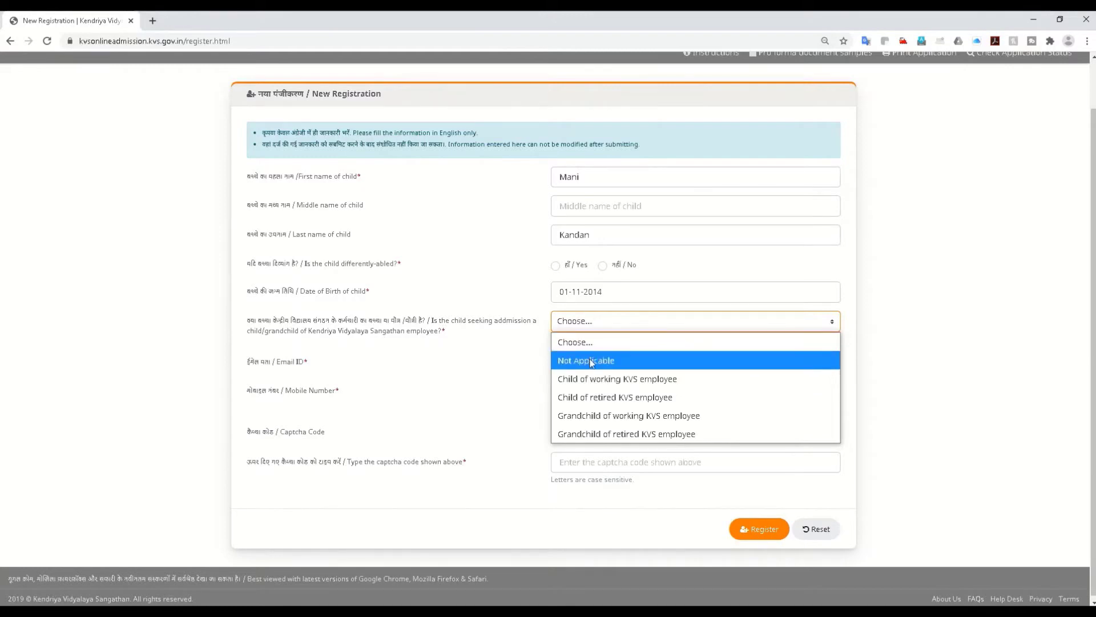
left_click(590, 362)
left_click(570, 359)
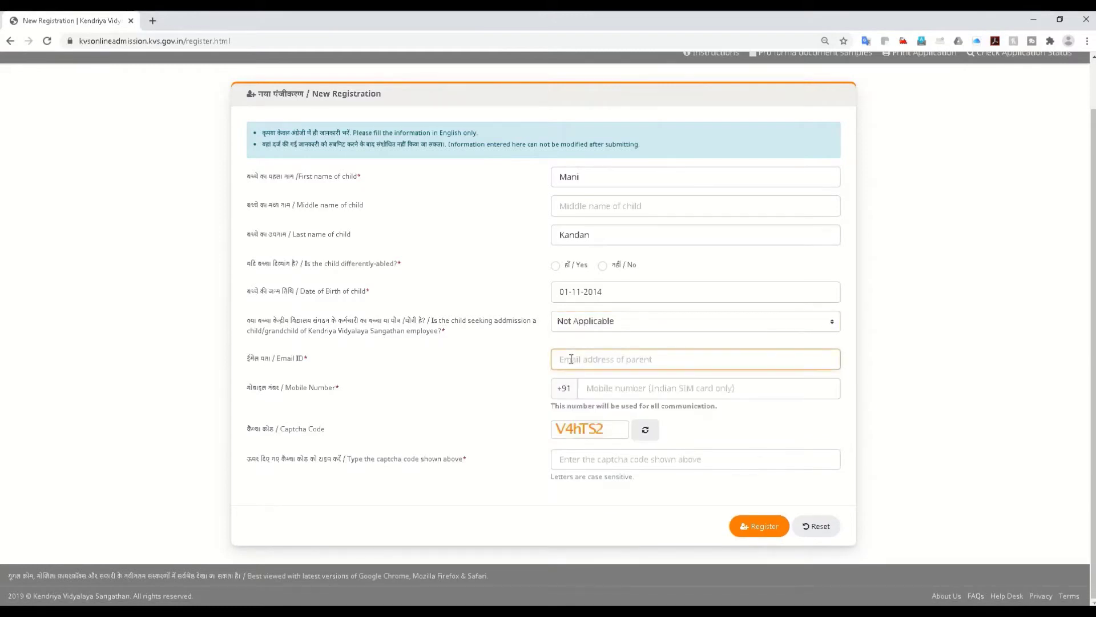
Step: Enter the parent's mobile number and double-check it
left_click(587, 389)
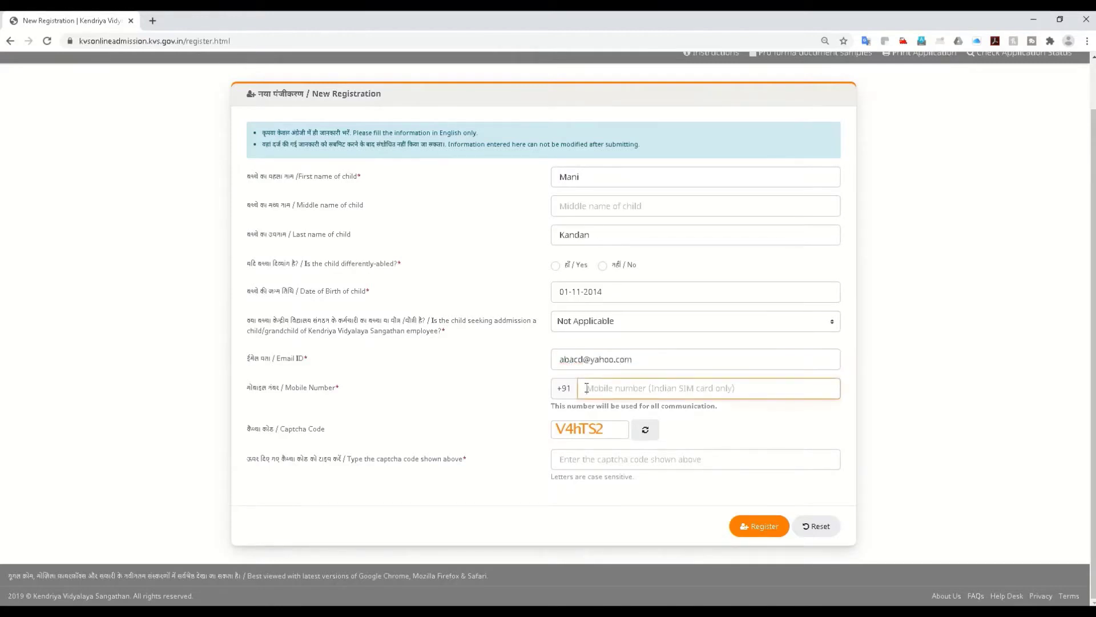
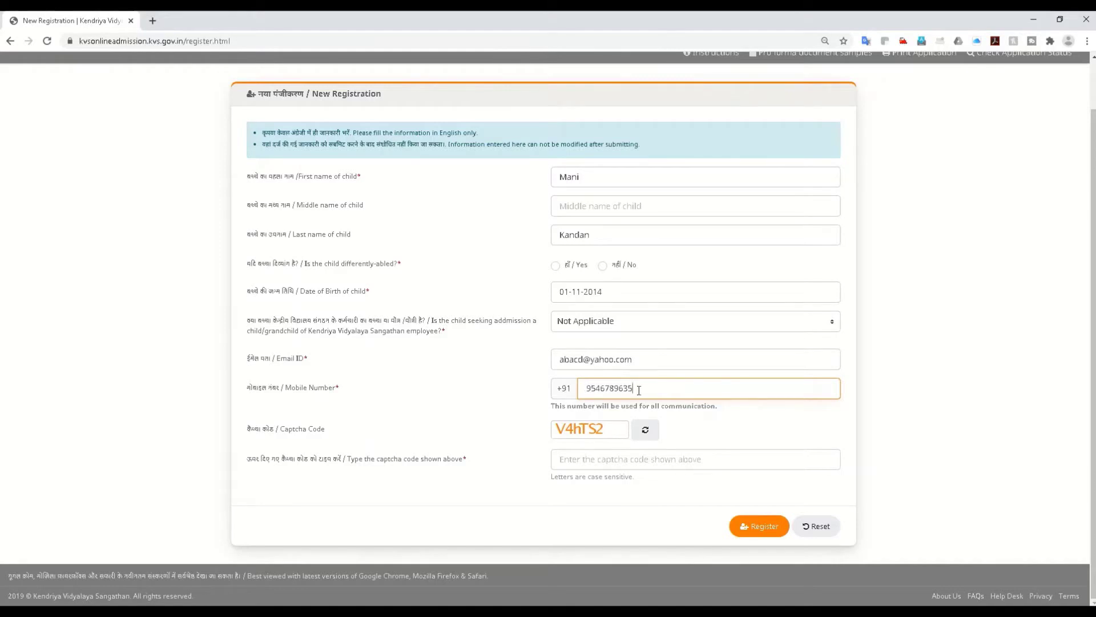
left_click_drag(636, 393, 575, 386)
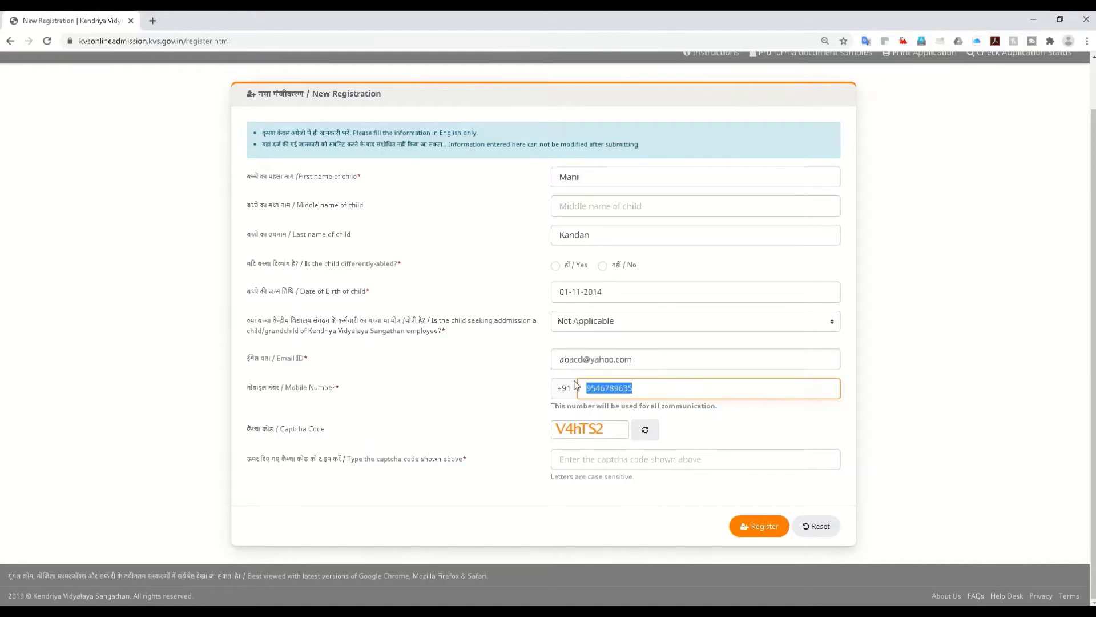
left_click(651, 391)
Step: Enter the captcha code, register, and confirm the mobile number with the OTP verification
left_click(599, 458)
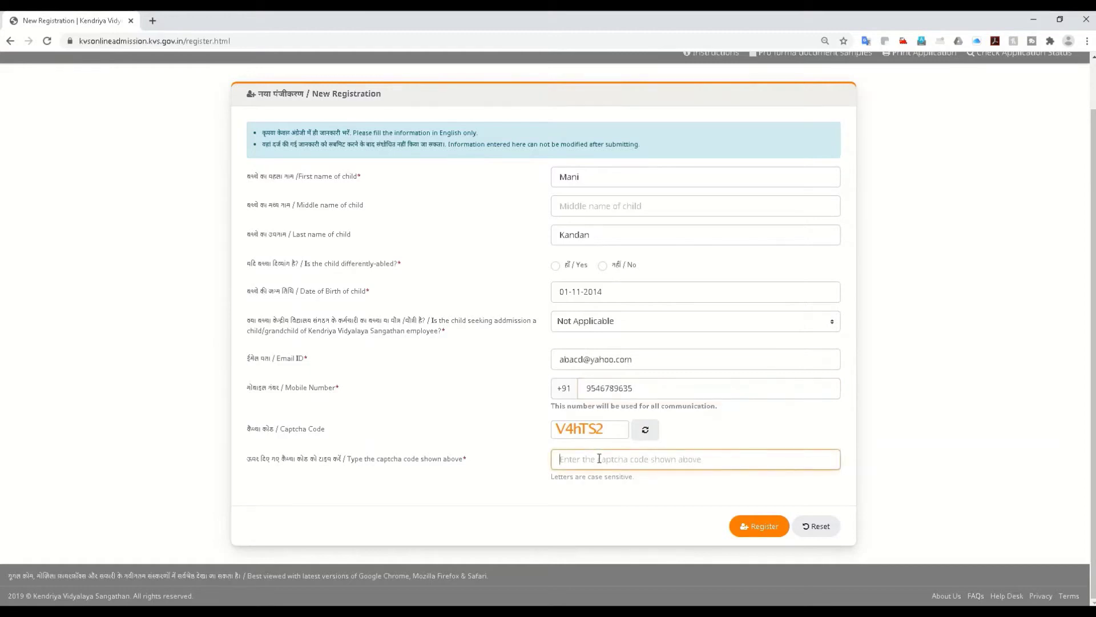
type("Vgdd")
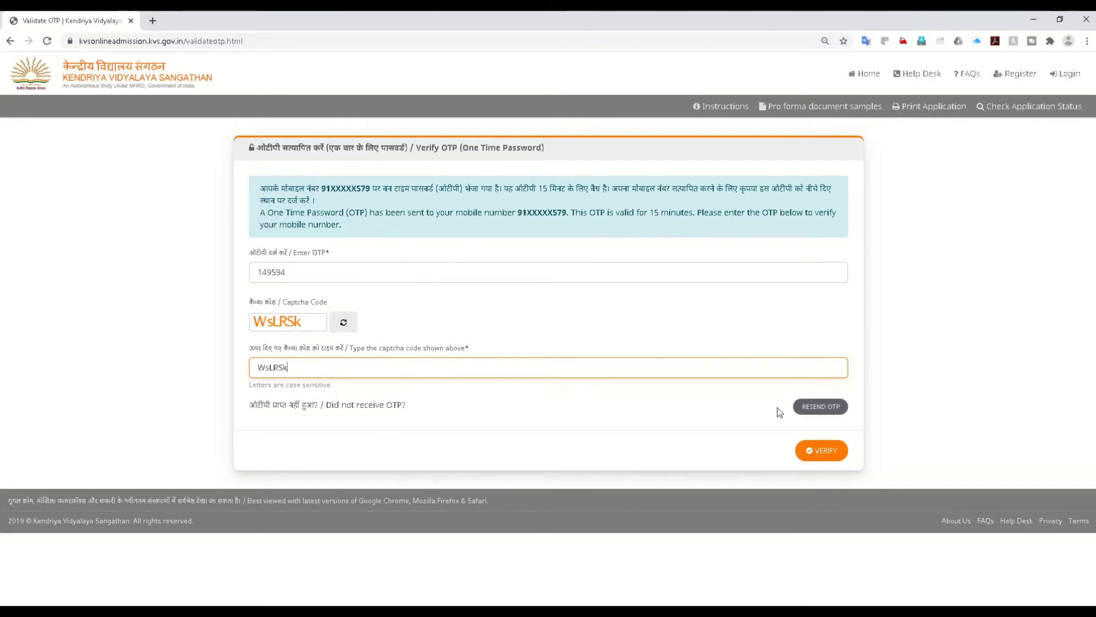
left_click(820, 452)
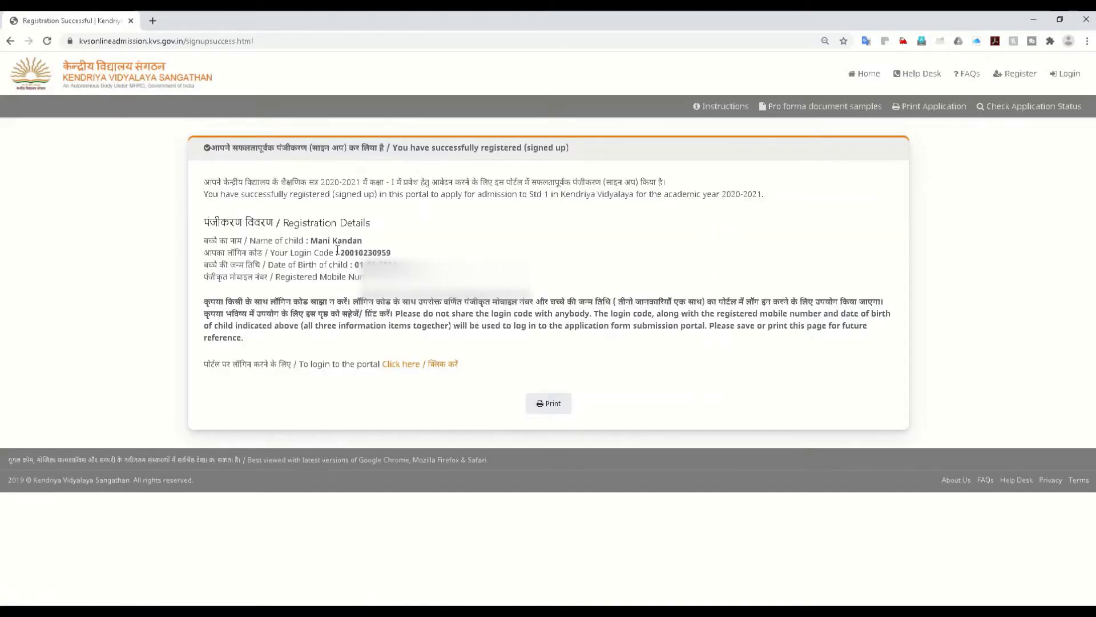
Step: Copy the new login code and the child's date of birth from the success page, then go to sign-in
double_click(342, 253)
key("ctrl+c")
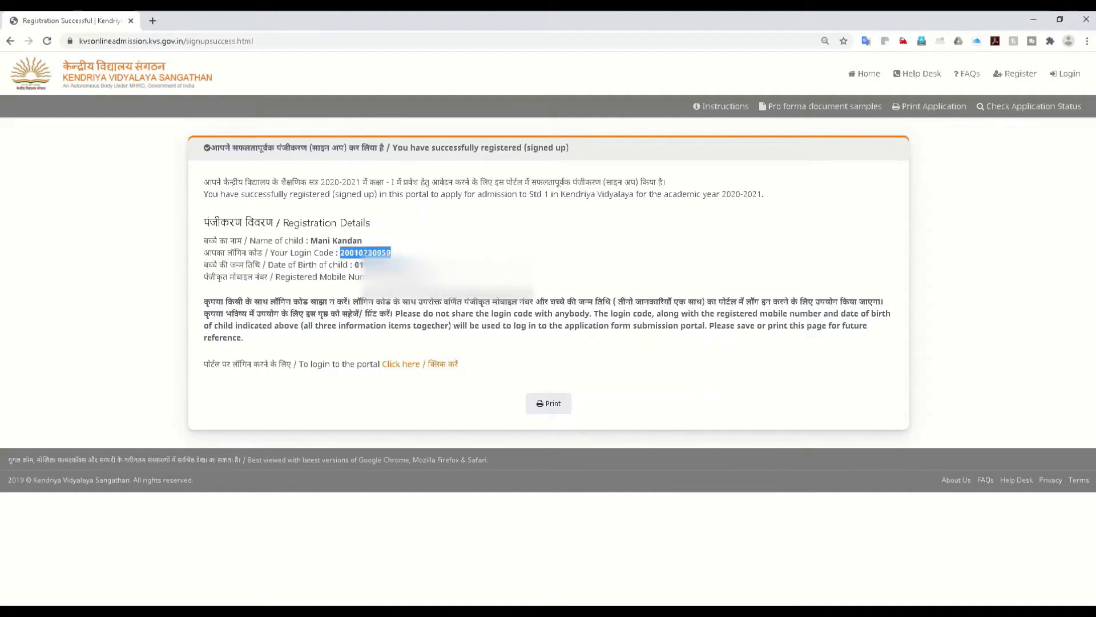
left_click(332, 250)
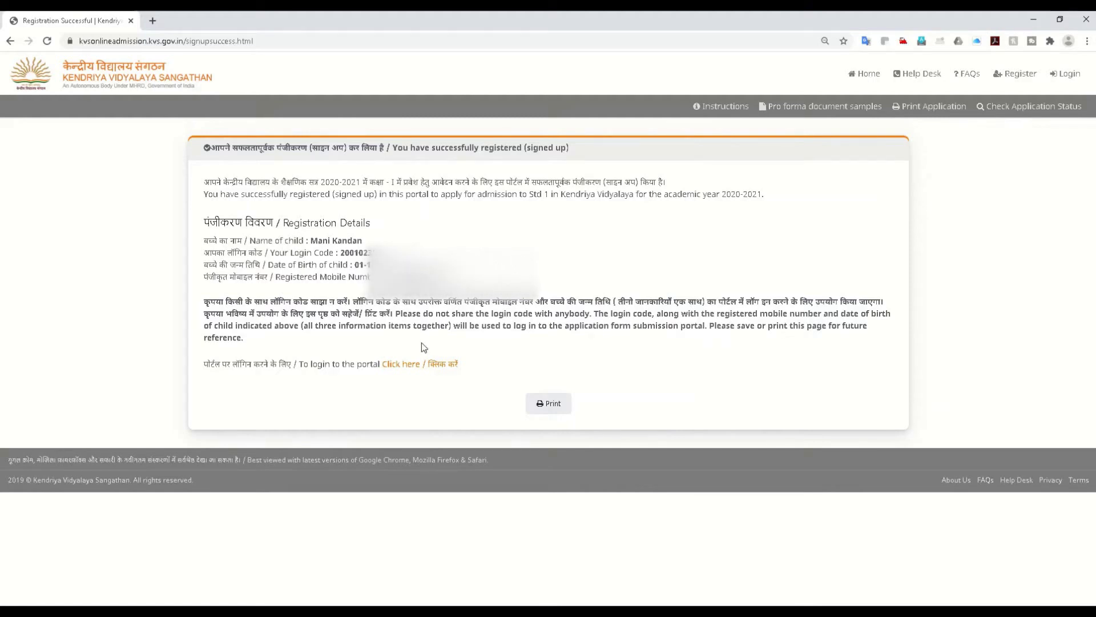
double_click(354, 253)
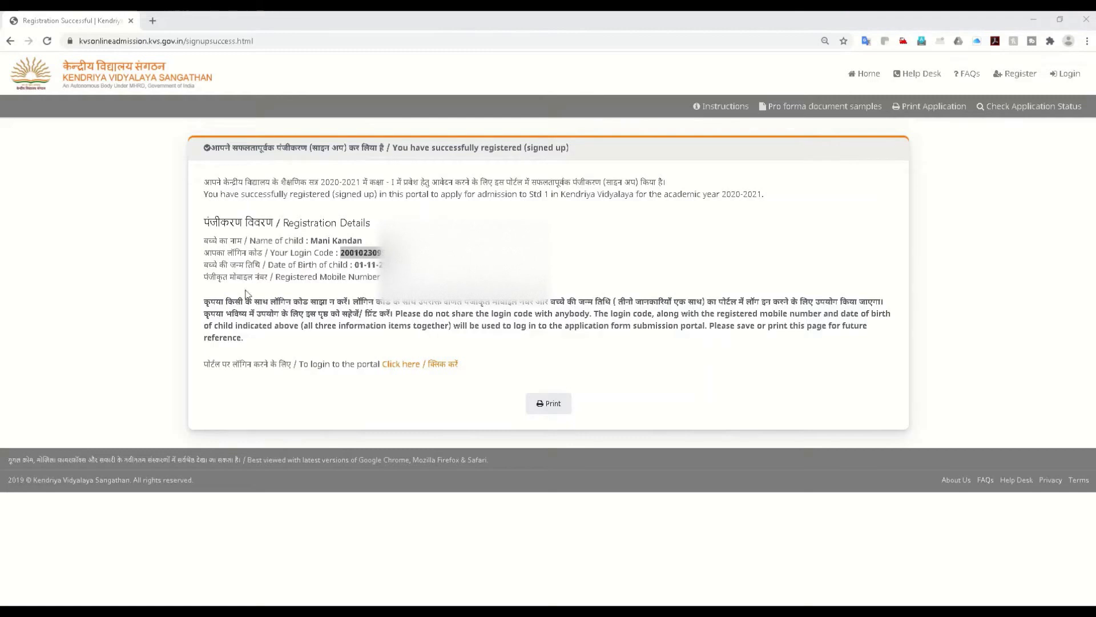
left_click(359, 265)
double_click(358, 265)
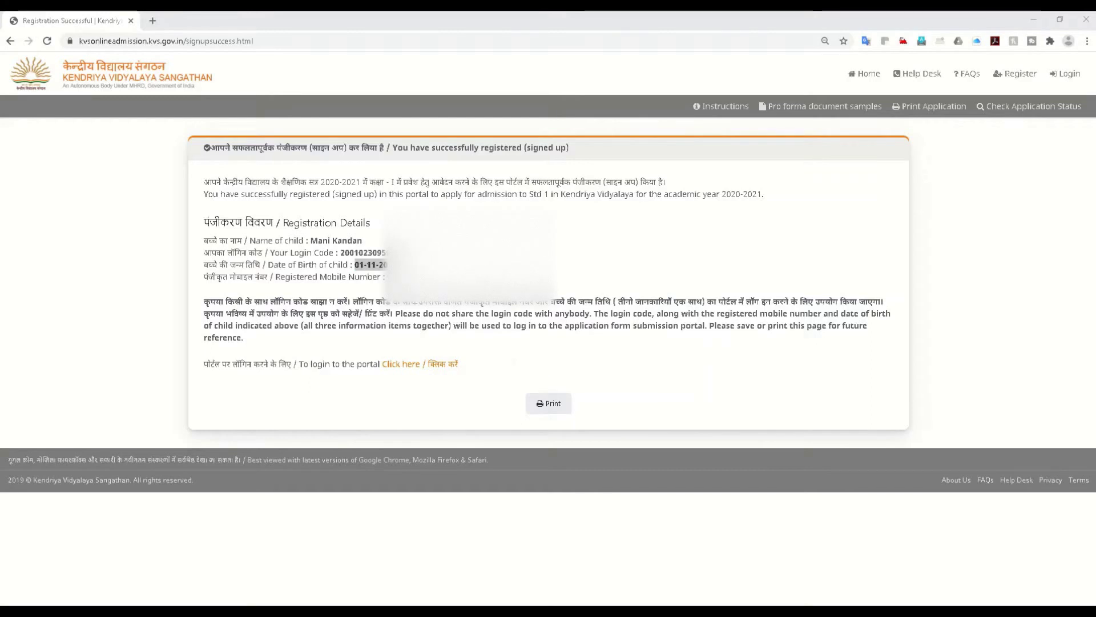
left_click(396, 370)
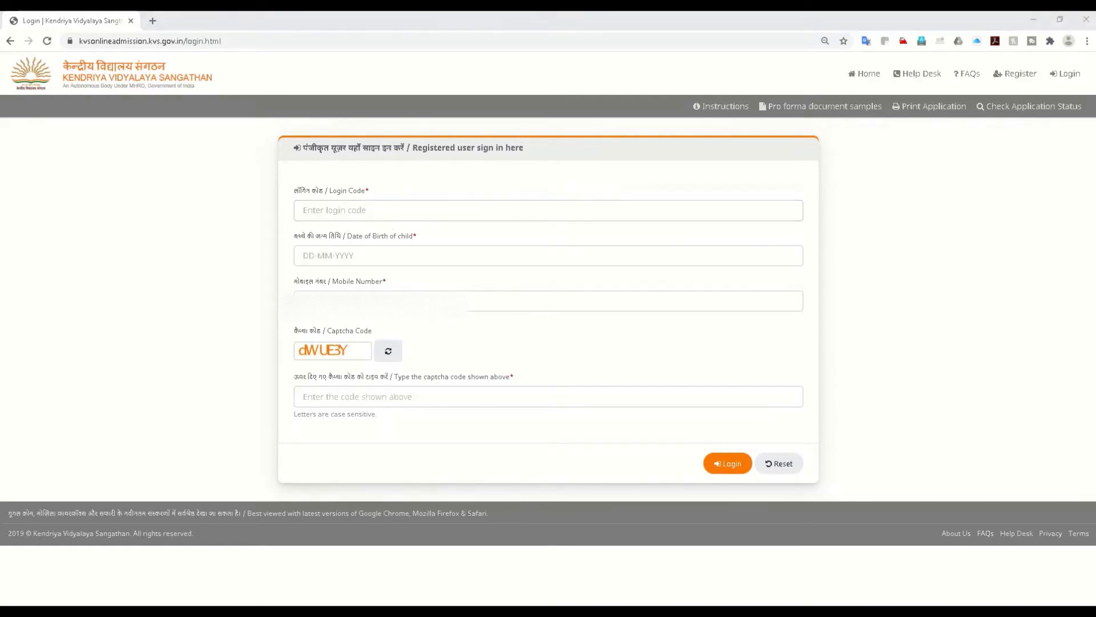
left_click(328, 210)
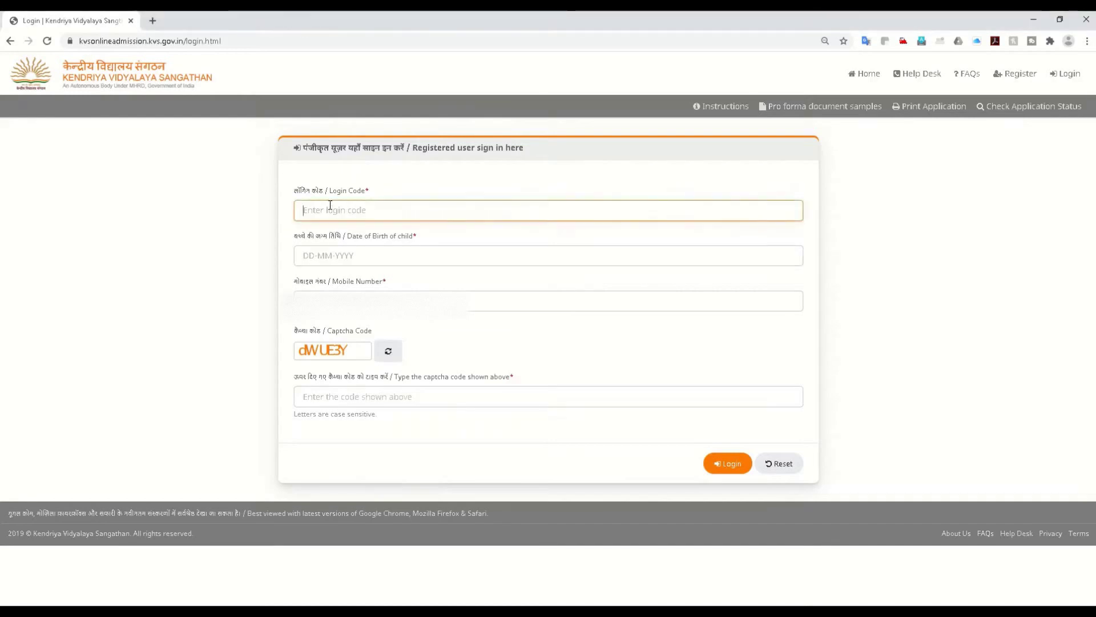
key("ctrl+v")
left_click(337, 254)
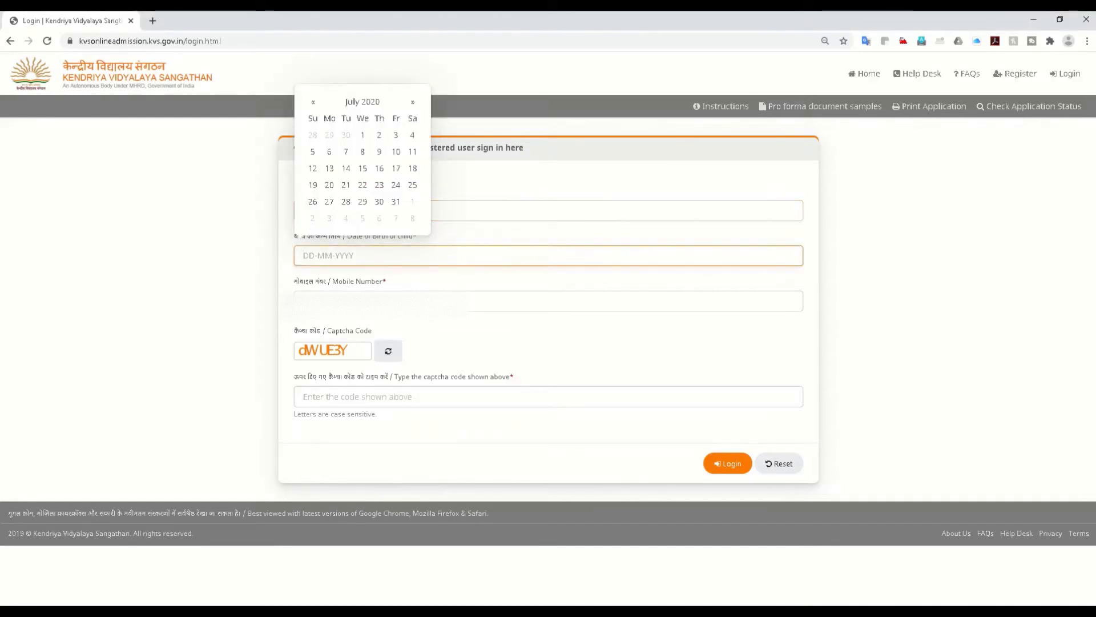
left_click(318, 256)
type("01-11-2014")
key("Tab")
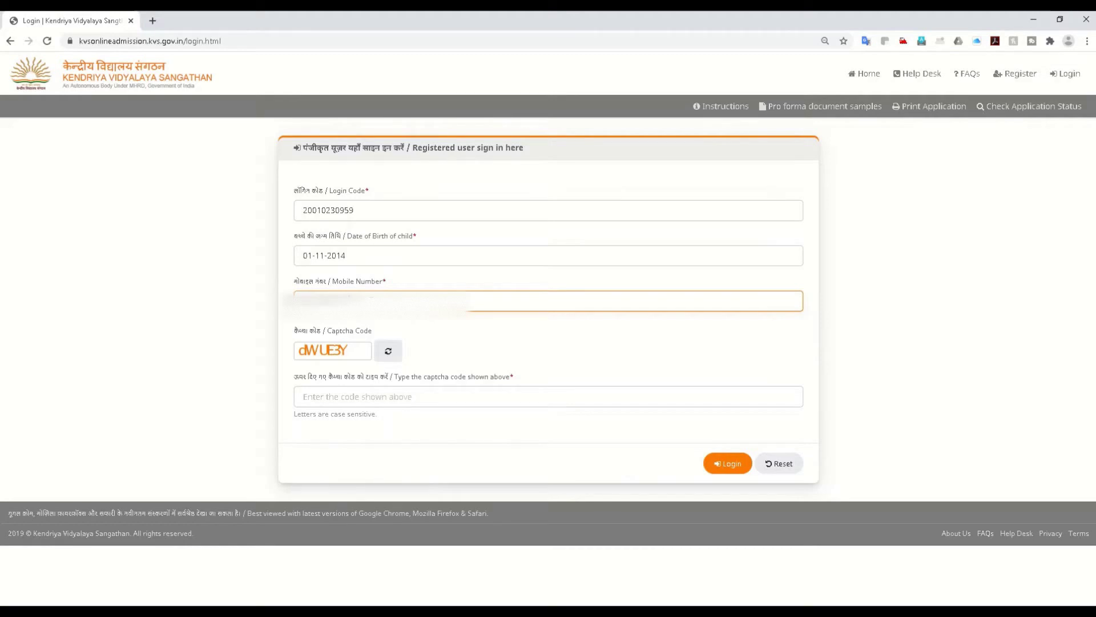
left_click(335, 396)
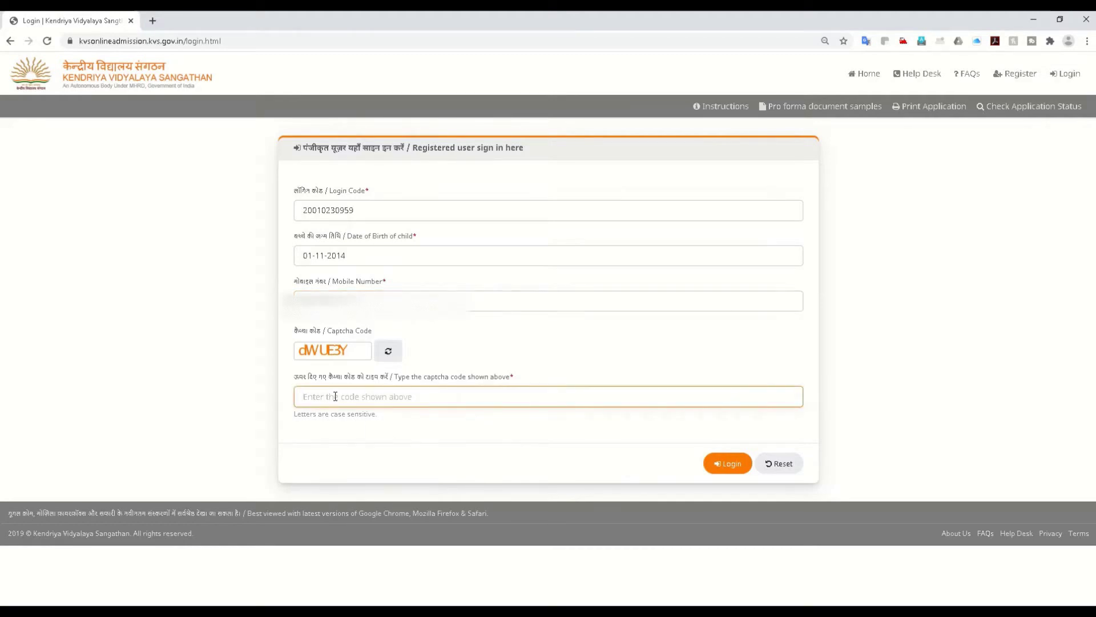
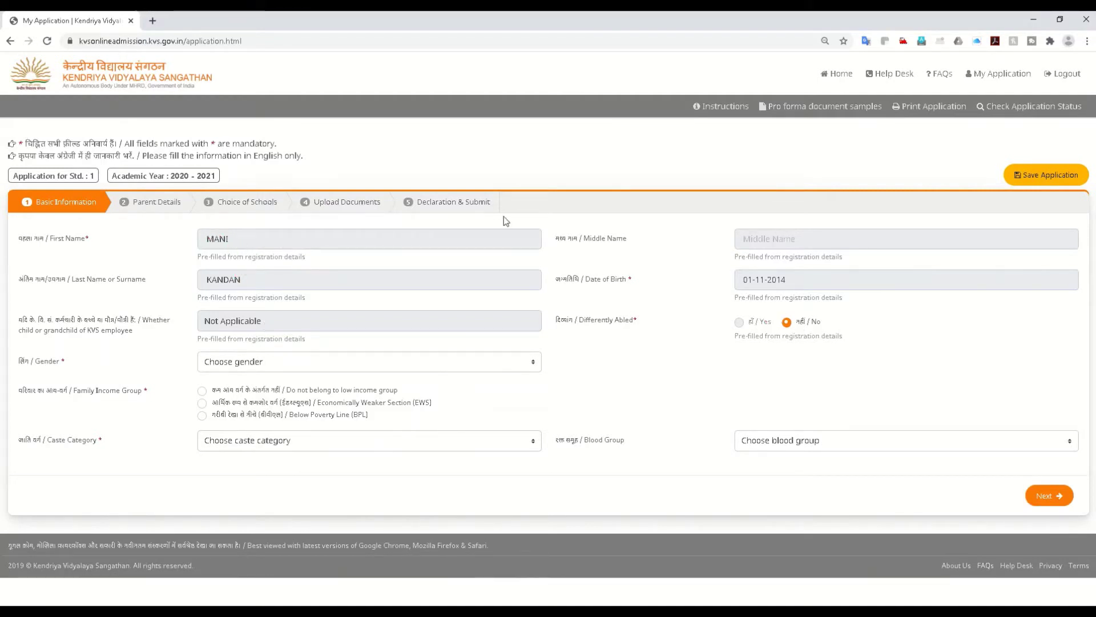
Step: Set the child's gender to Male and the income group to Below Poverty Line
left_click(313, 365)
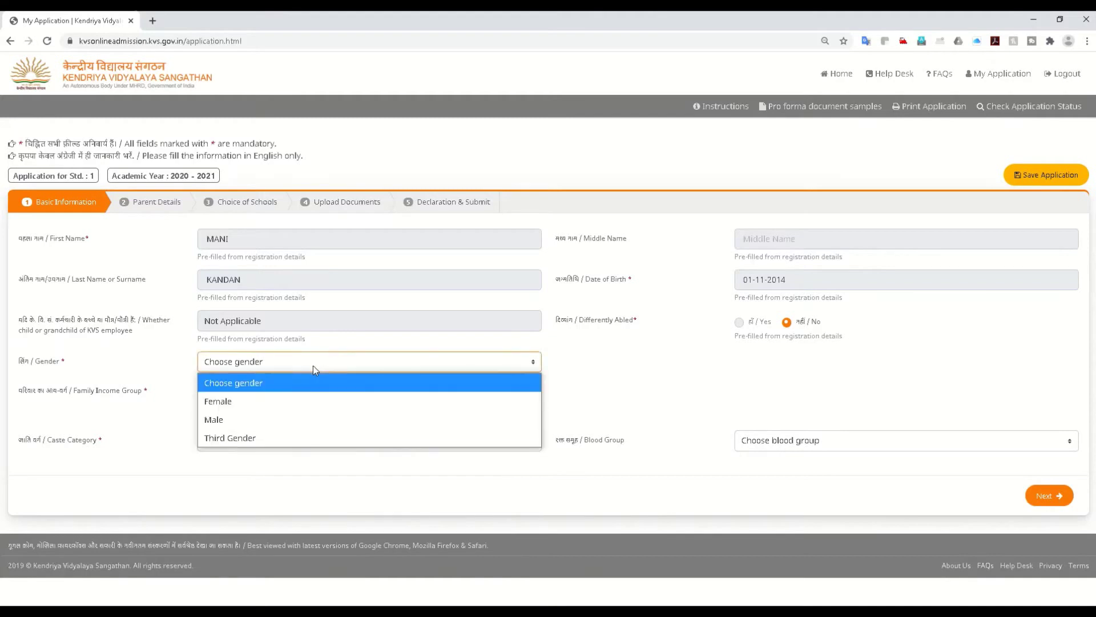
left_click(225, 416)
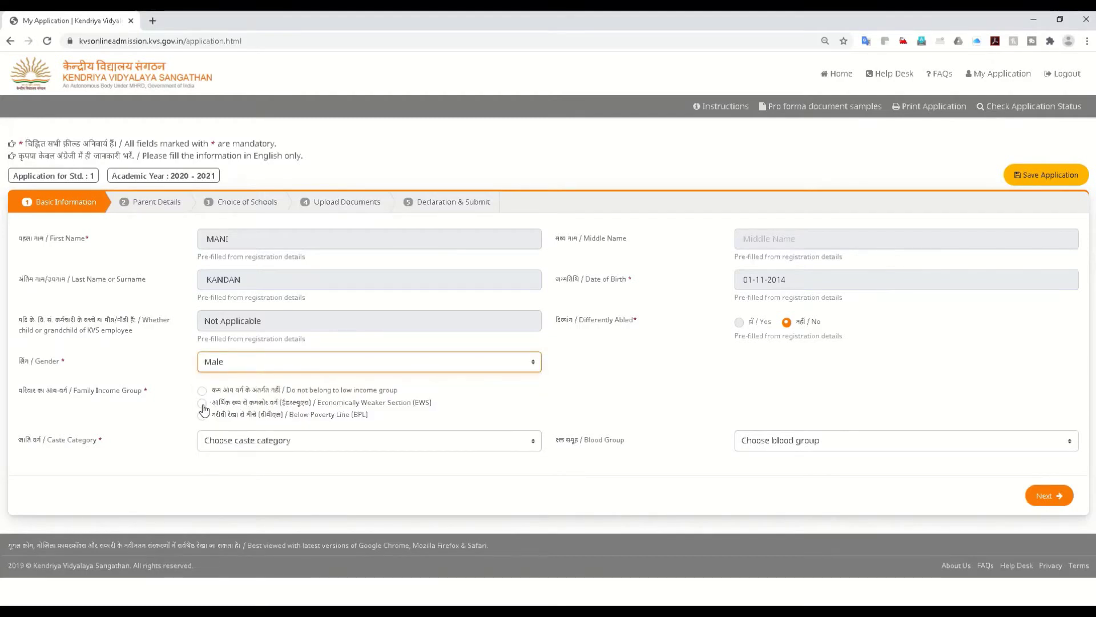
left_click(202, 403)
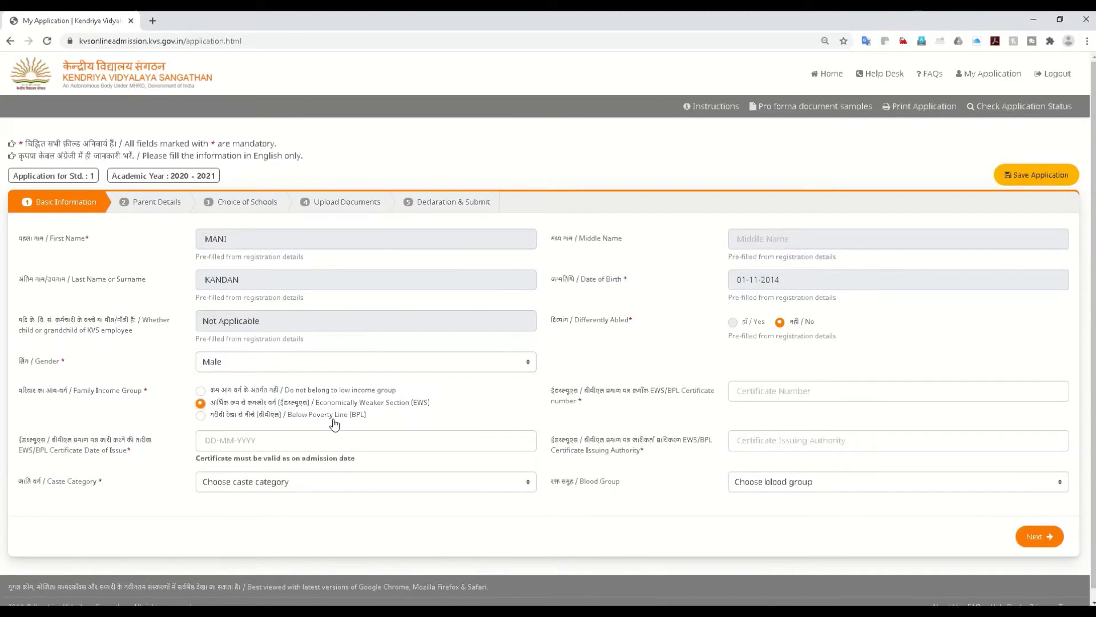
left_click(200, 415)
Step: Enter the BPL certificate number, issuing authority State Govt of Tamilnadu, and issue date 15-07-2020
left_click(783, 393)
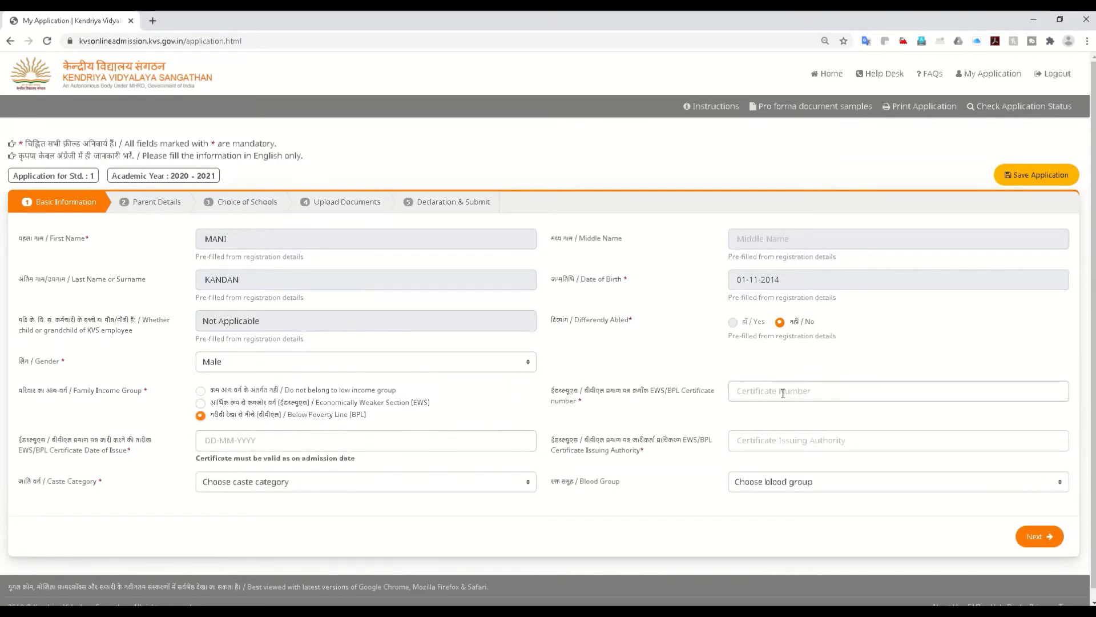
left_click(783, 393)
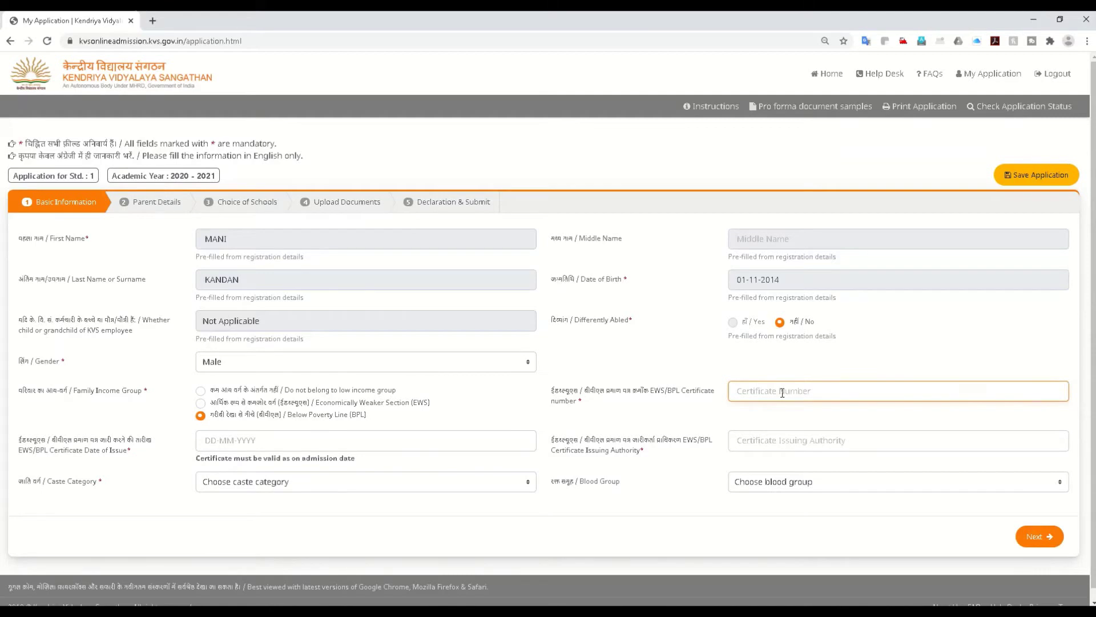
type("6868686868")
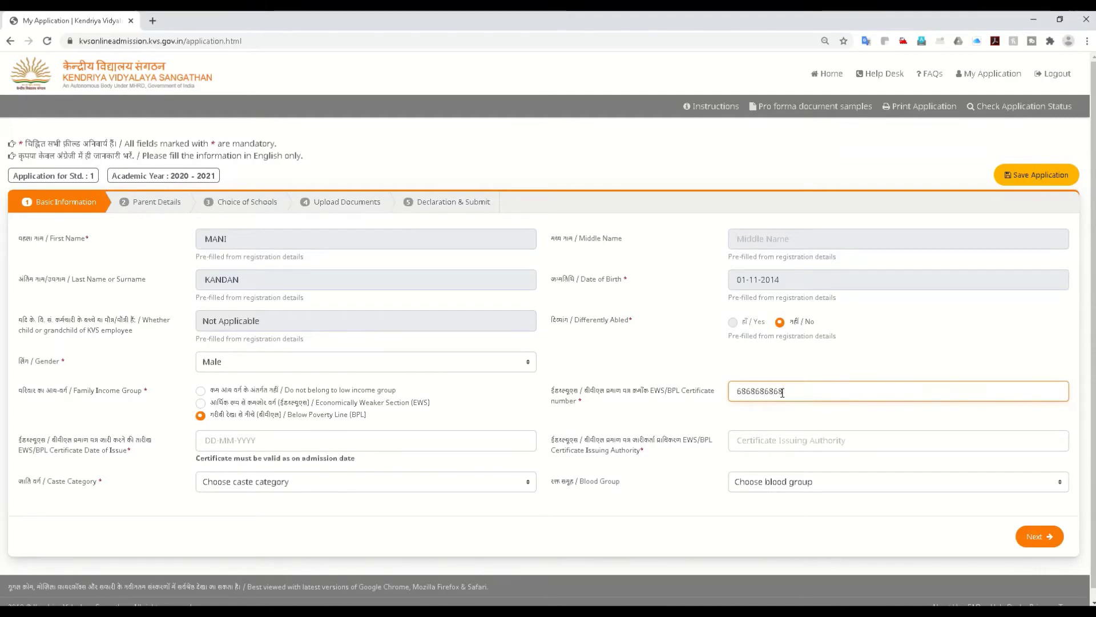
left_click(757, 441)
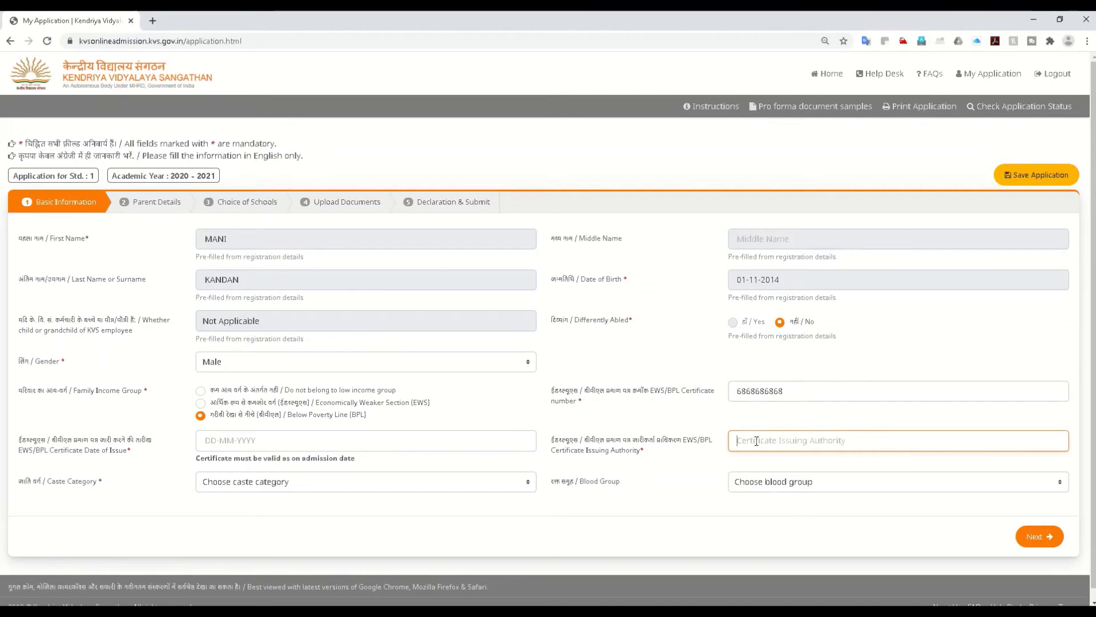
type("Stage ")
type("te")
type("vt of")
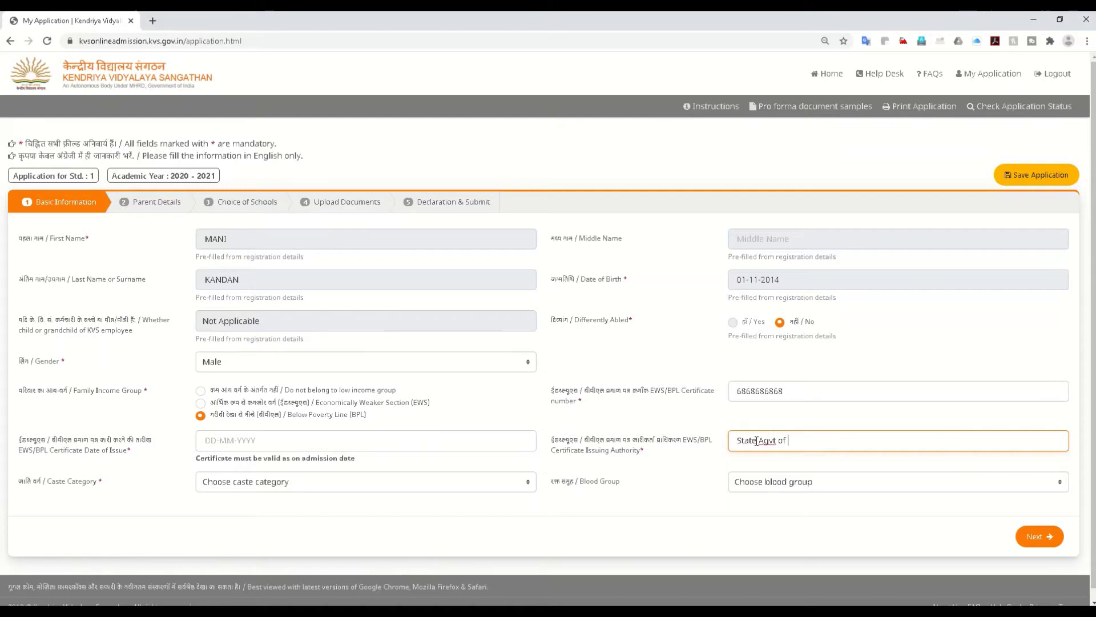
type(" Tamilnadu")
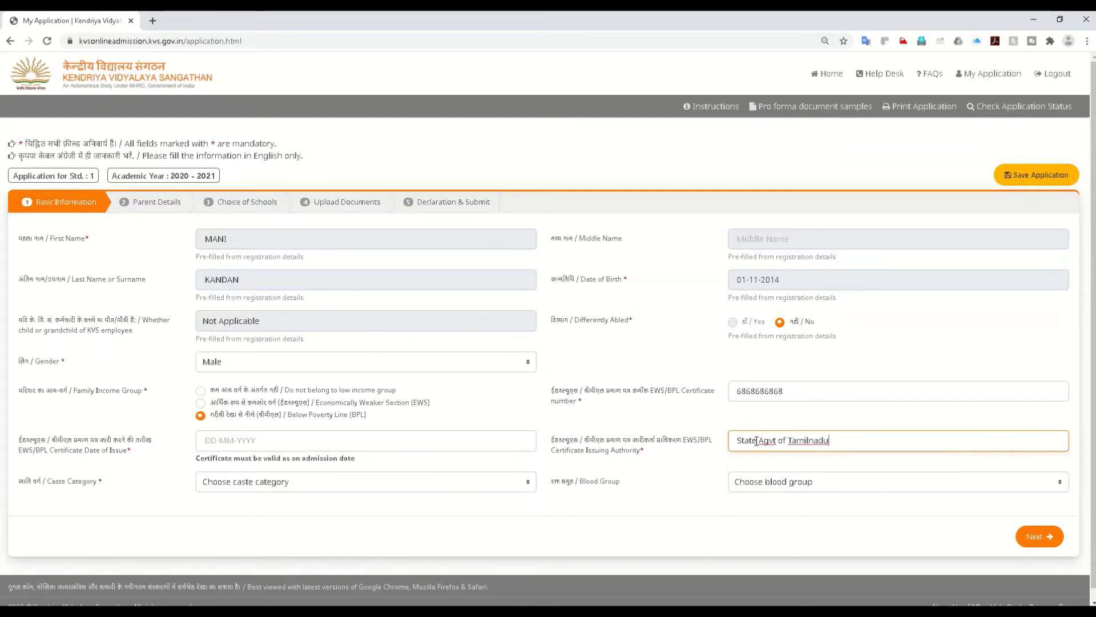
left_click(262, 438)
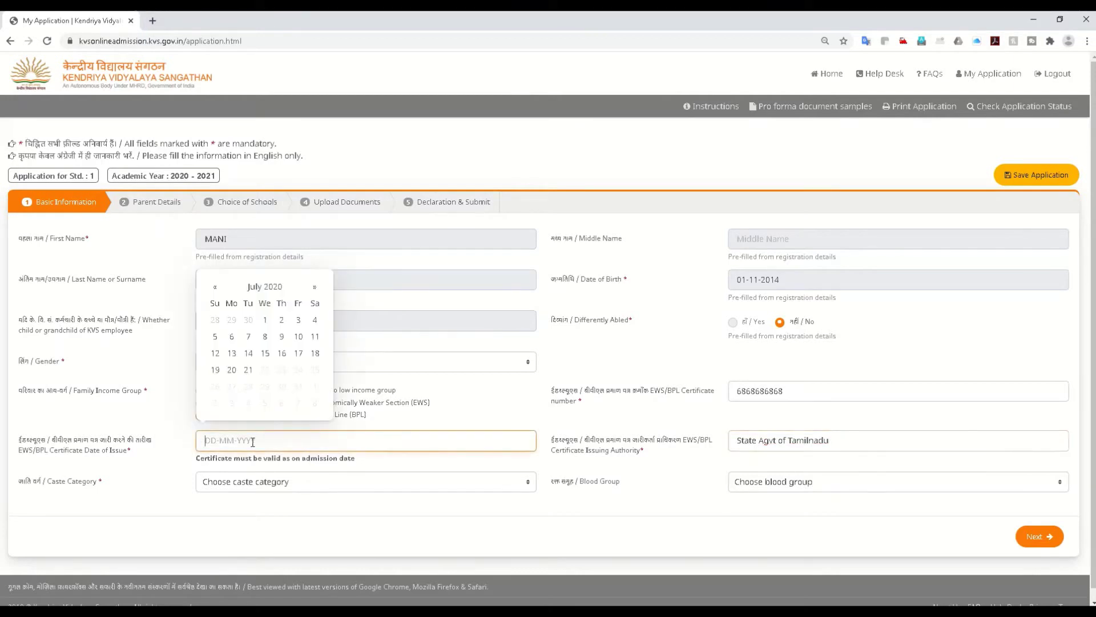
left_click(265, 353)
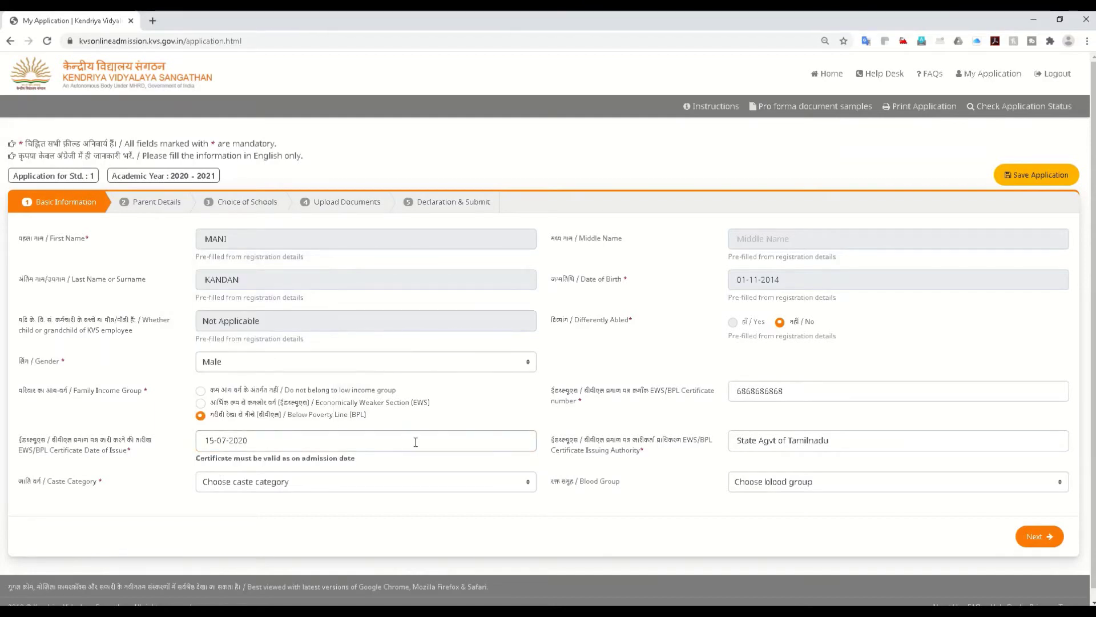
Step: Choose General caste and A -ve blood group (correcting B -ve), then save the application
left_click(238, 484)
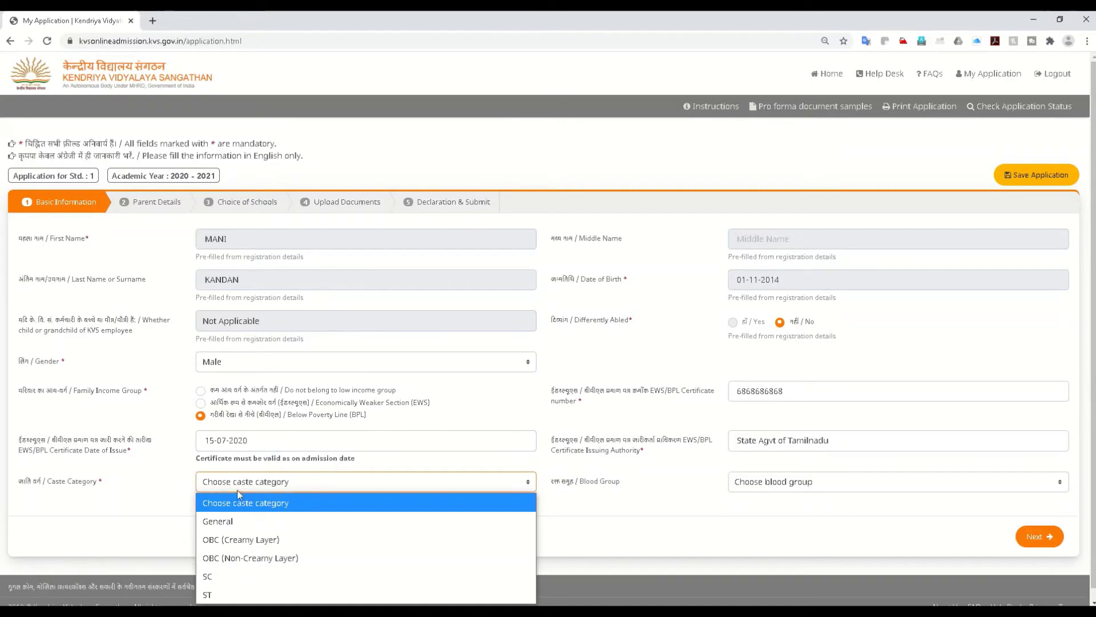
left_click(233, 526)
left_click(772, 482)
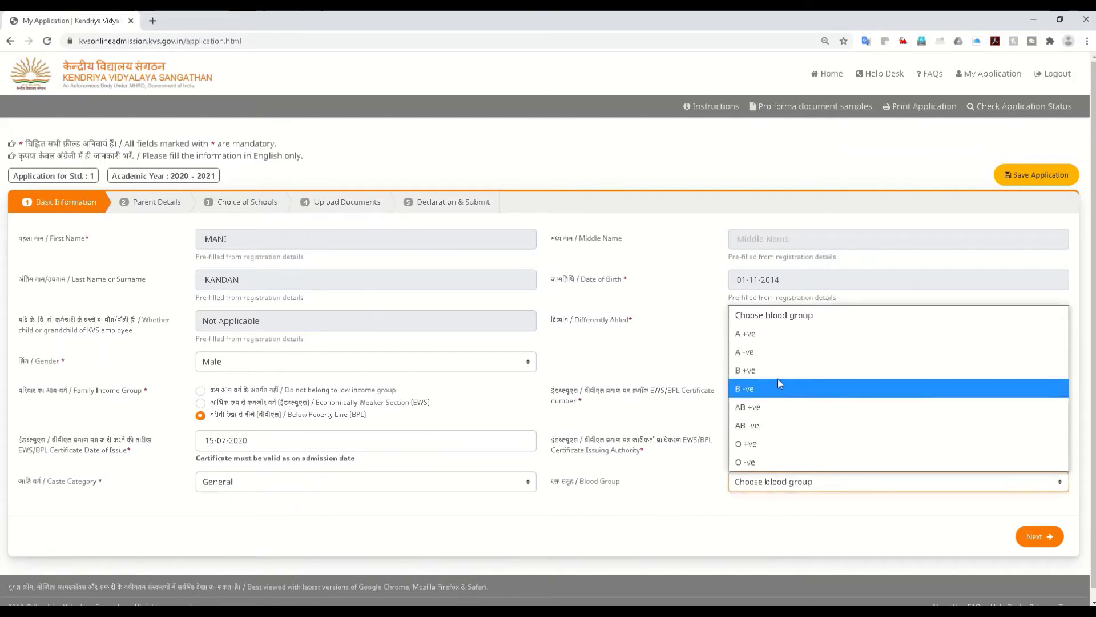
left_click(750, 394)
left_click(794, 483)
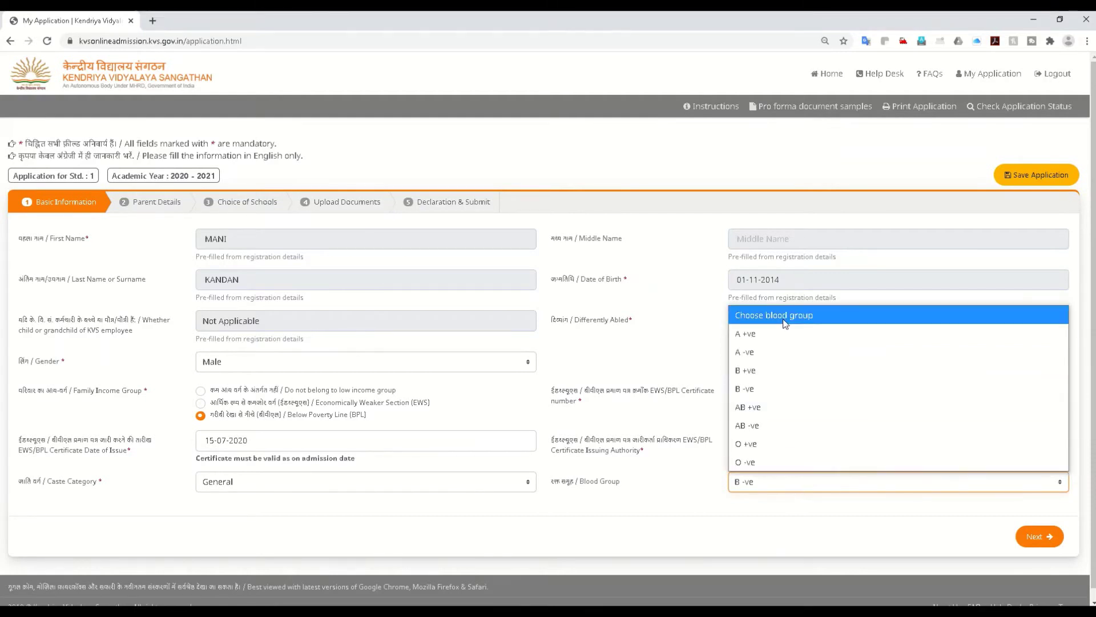
left_click(752, 353)
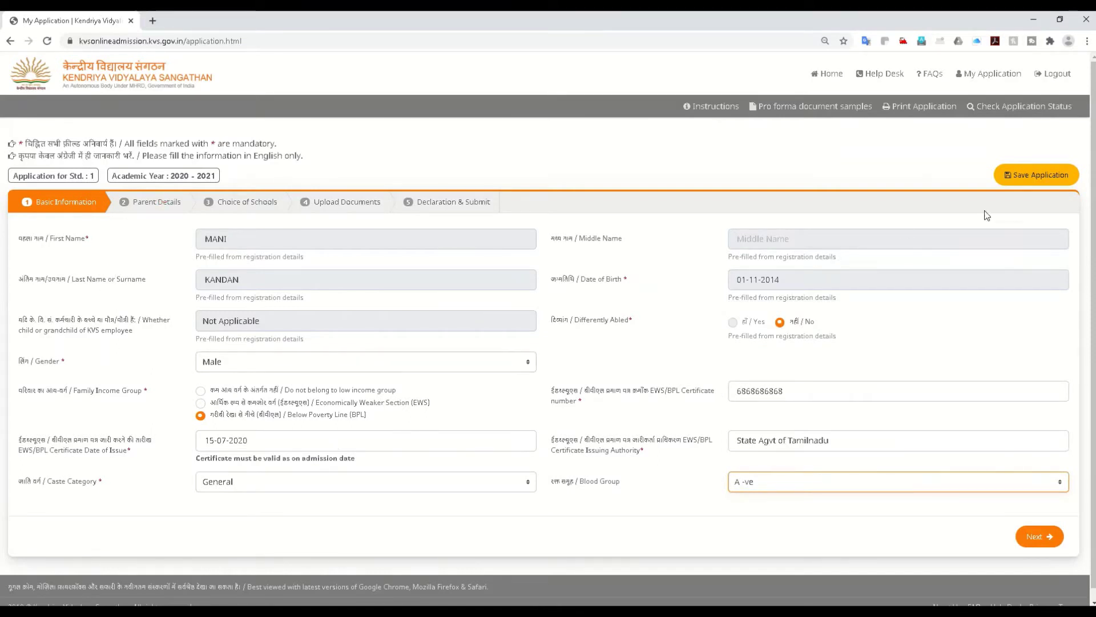
left_click(1039, 177)
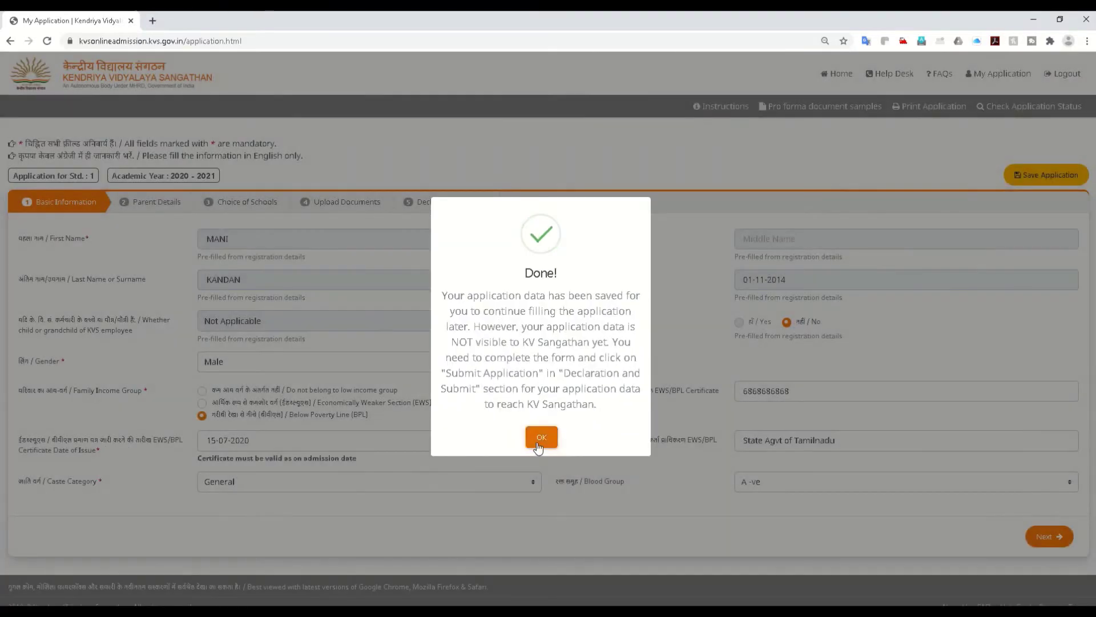
left_click(541, 437)
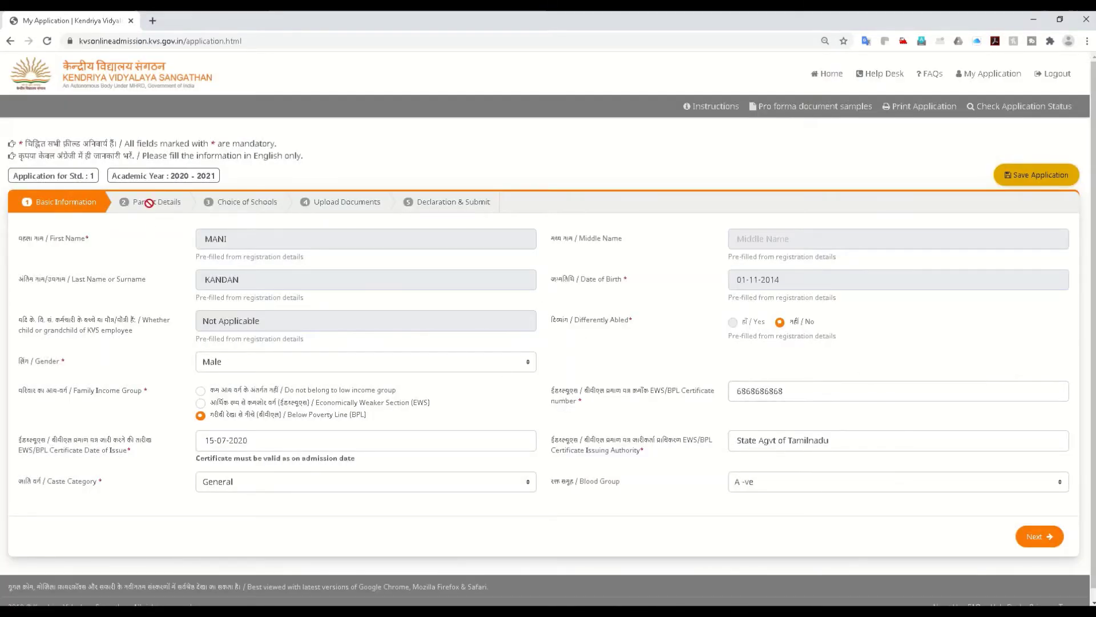
Step: Move to Parent Details, set the mother's title to Mrs. and enter her full name
left_click(1034, 538)
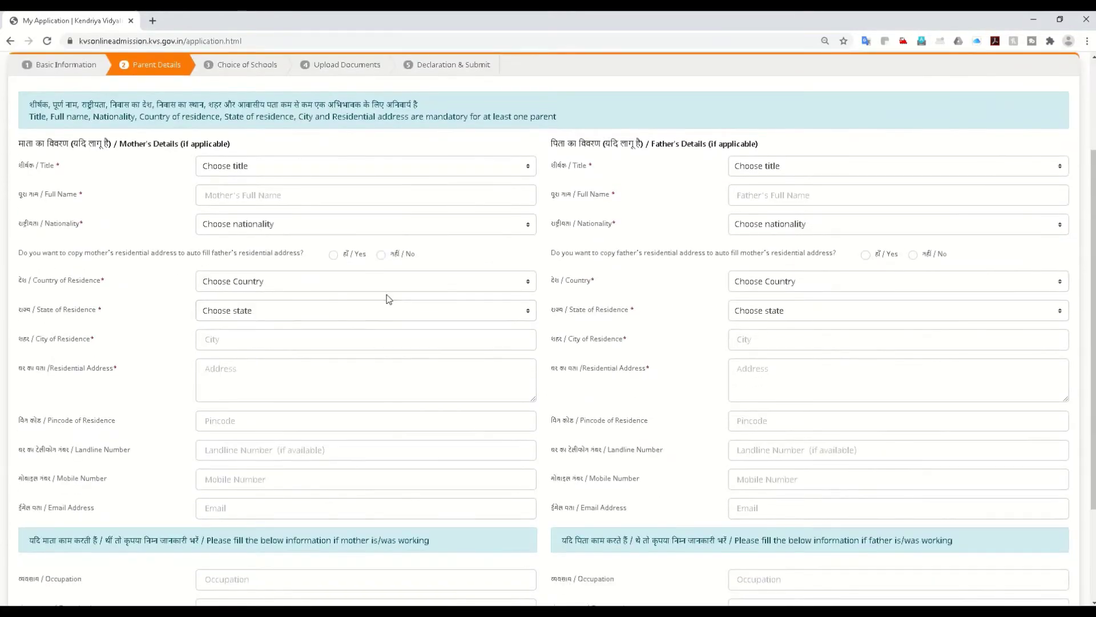
scroll(387, 299, "up", 1)
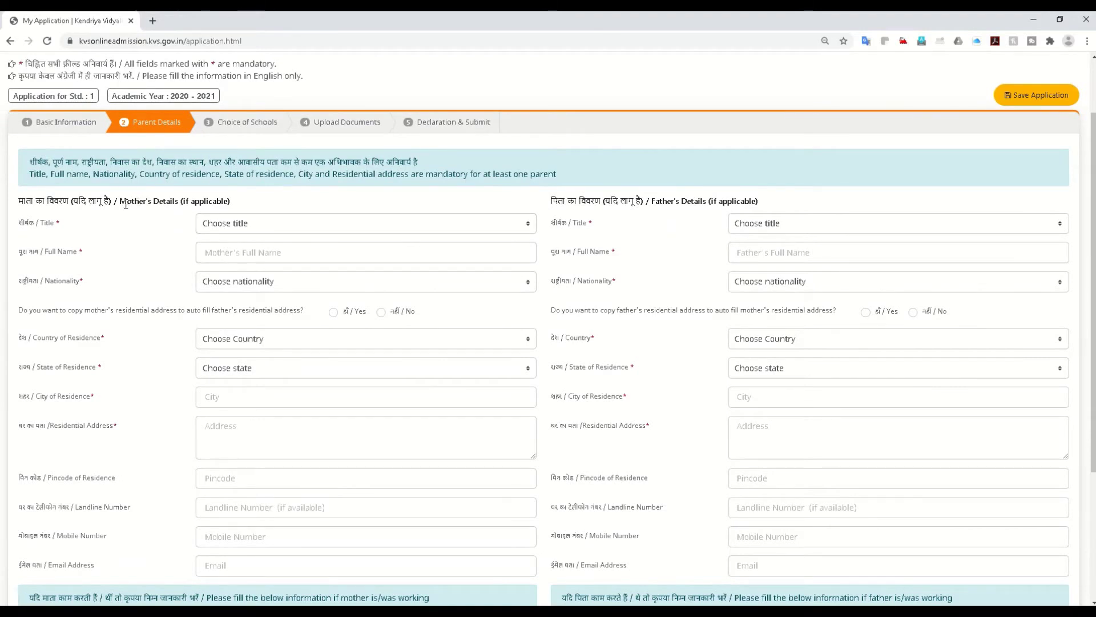
left_click(218, 225)
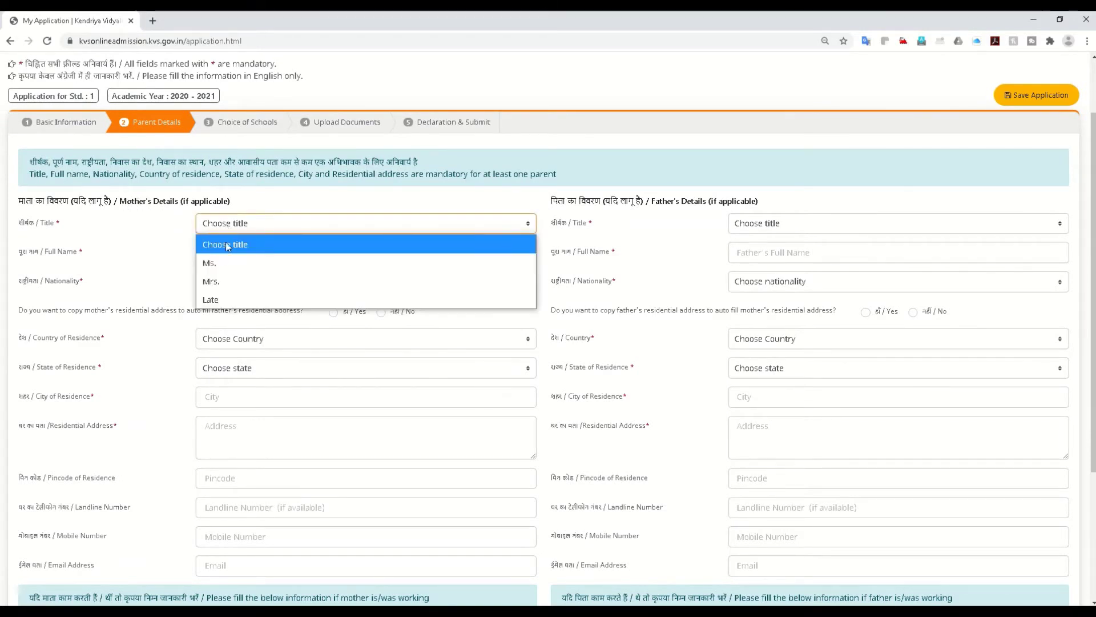
left_click(222, 277)
left_click(229, 254)
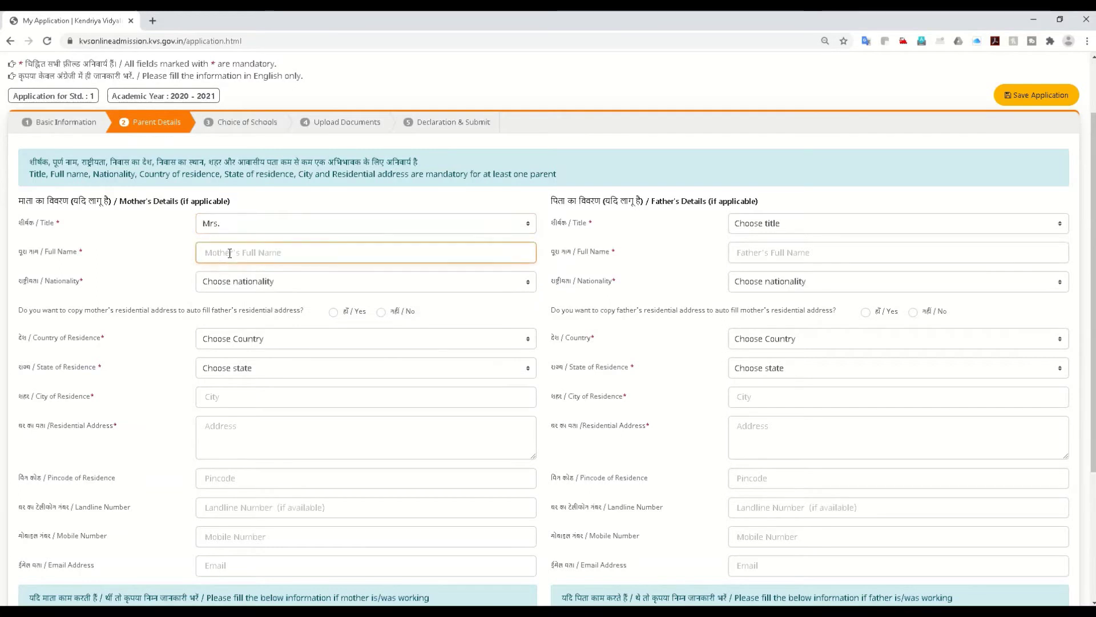
type("Name")
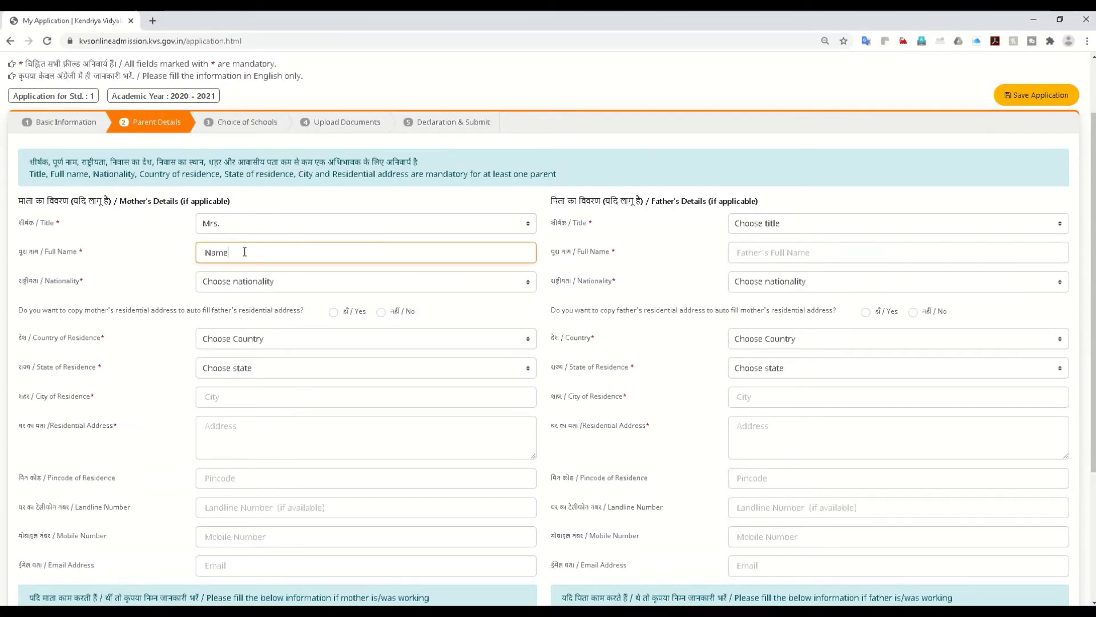
type("1")
Step: Set the mother's nationality to Indian and correct her name by removing the trailing digit
left_click(237, 283)
left_click(232, 330)
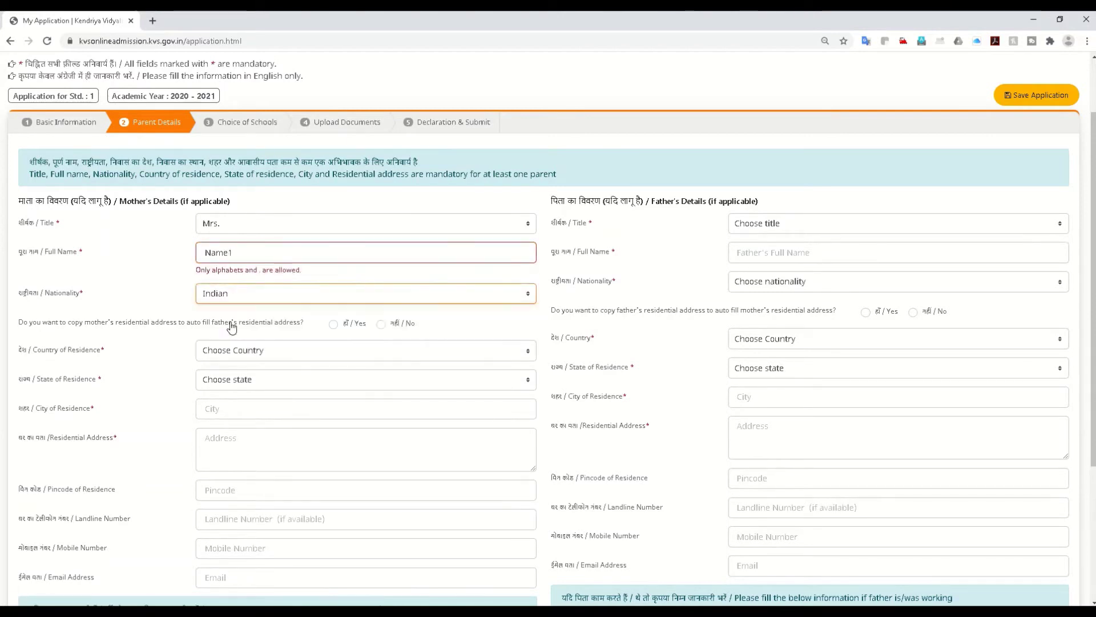
left_click(248, 260)
key("BackSpace")
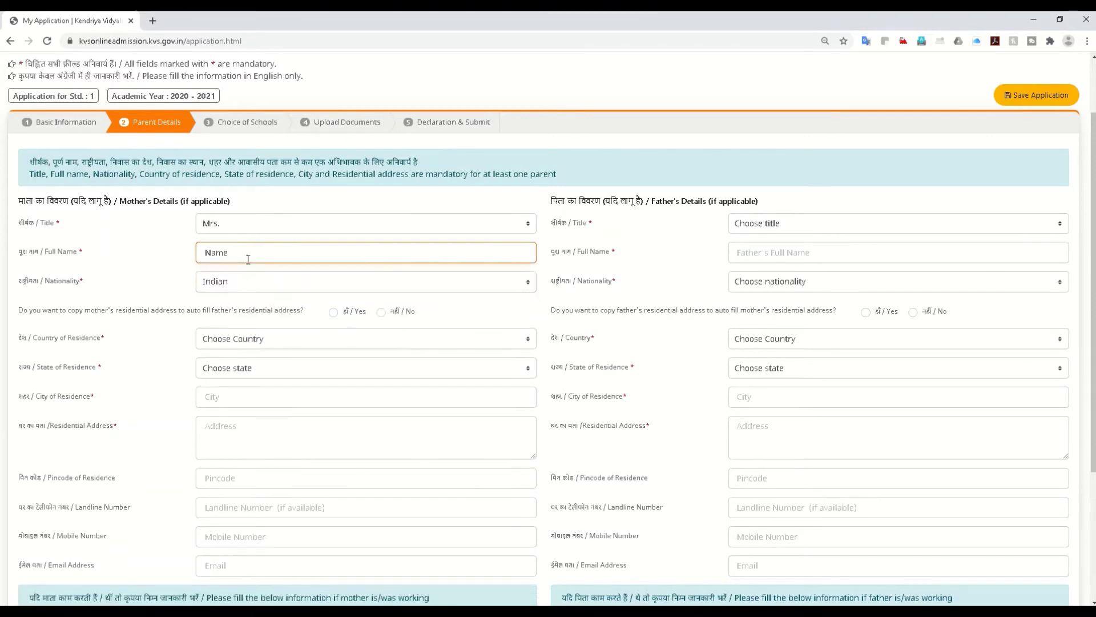
type("A")
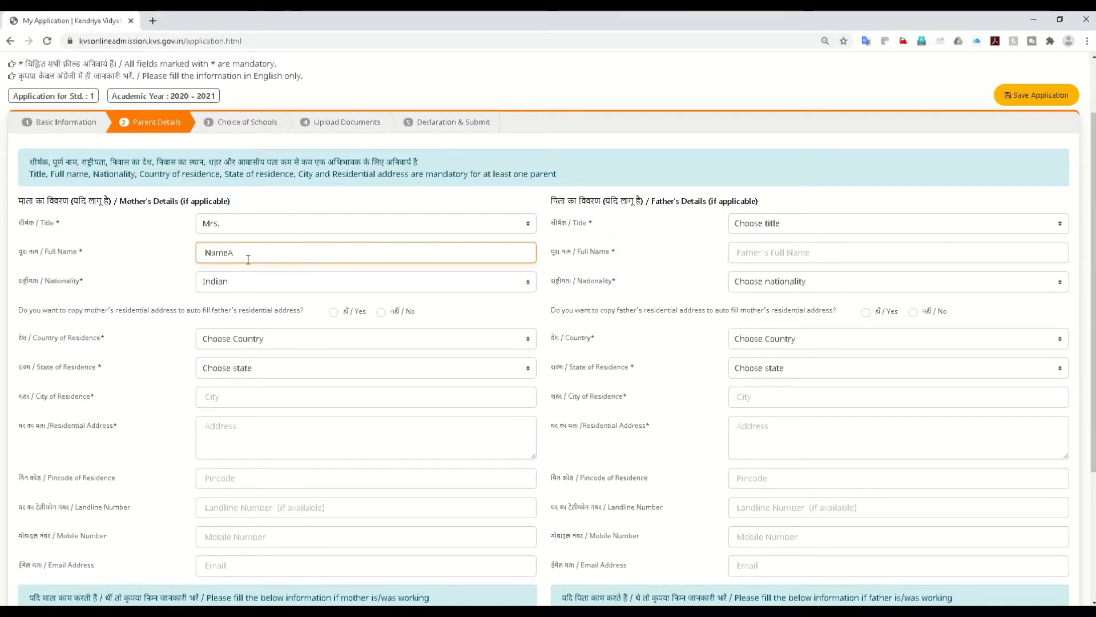
type("BC")
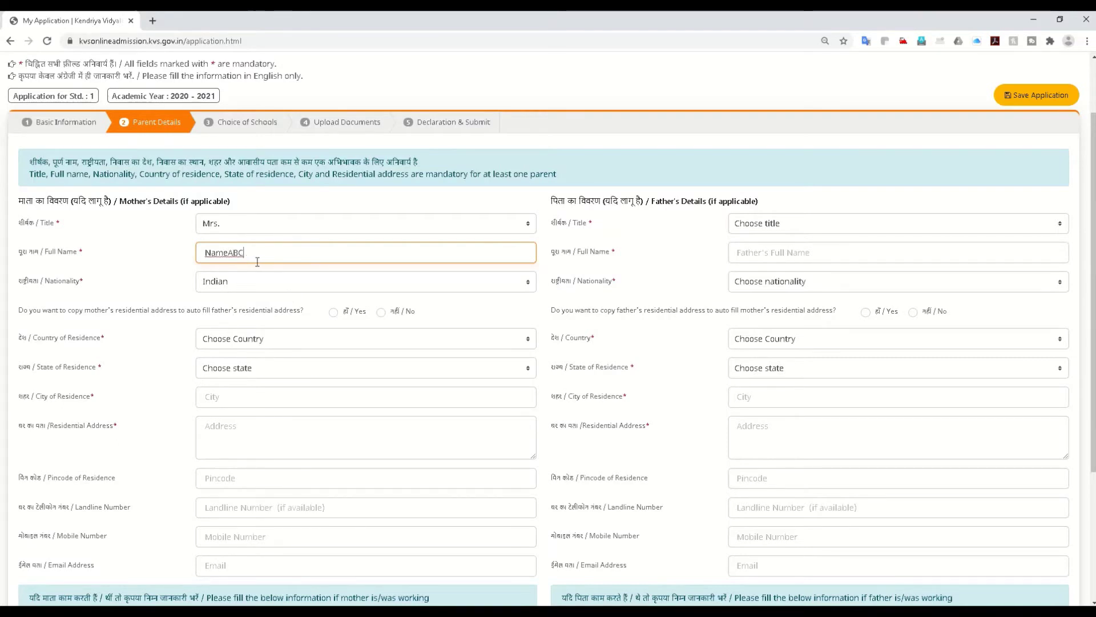
left_click_drag(255, 253, 201, 256)
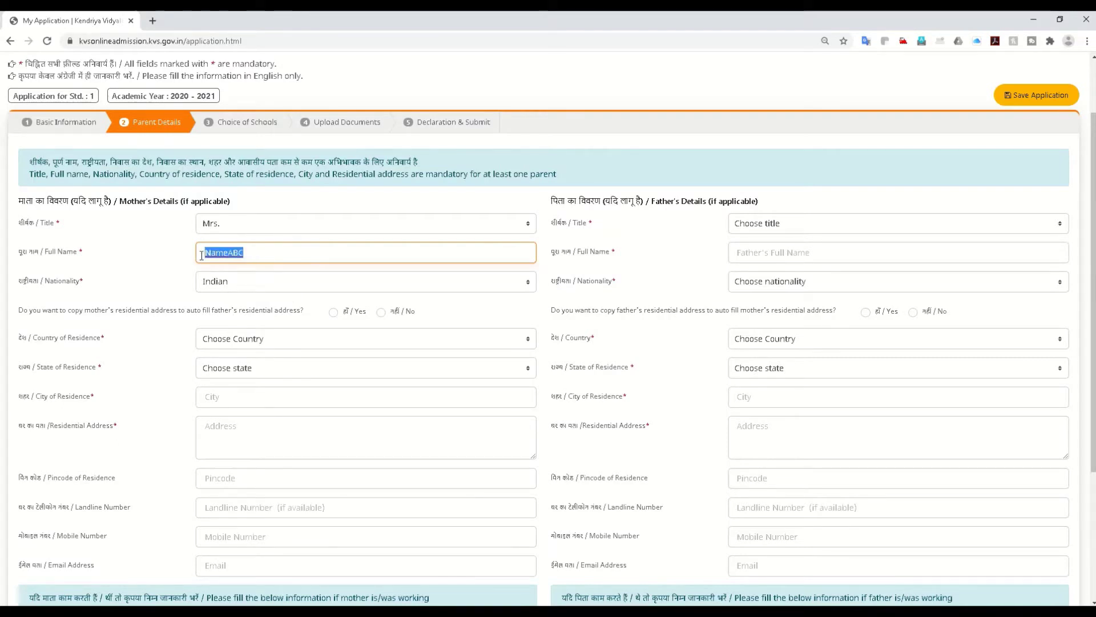
Step: Set the father's title to Mr. and enter his full name
left_click(761, 224)
left_click(761, 262)
left_click(760, 254)
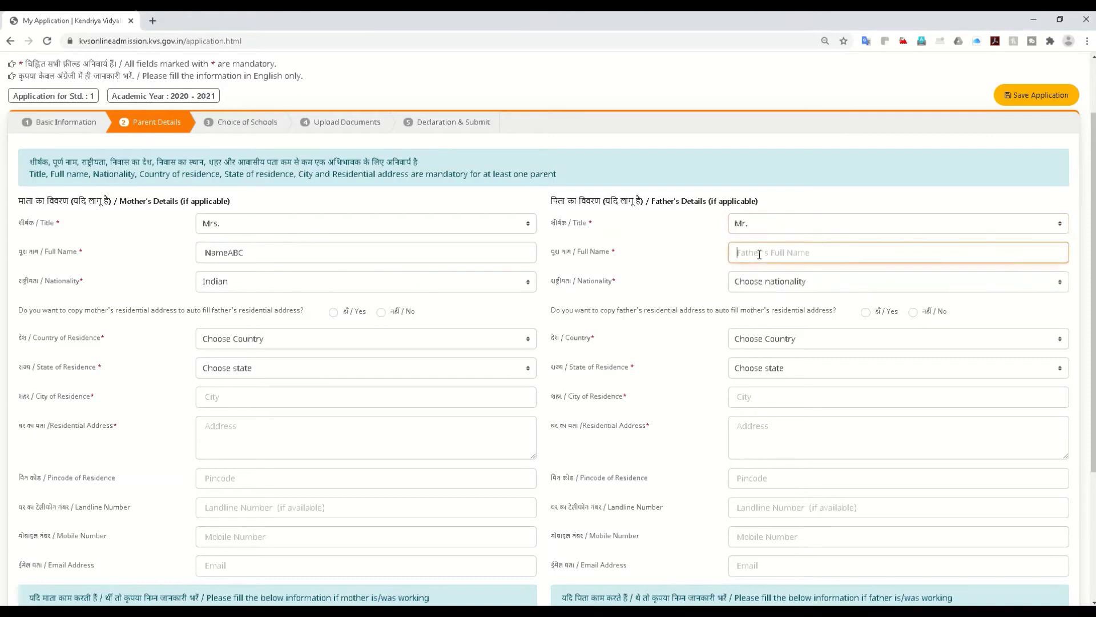
type("ABDSCyyy")
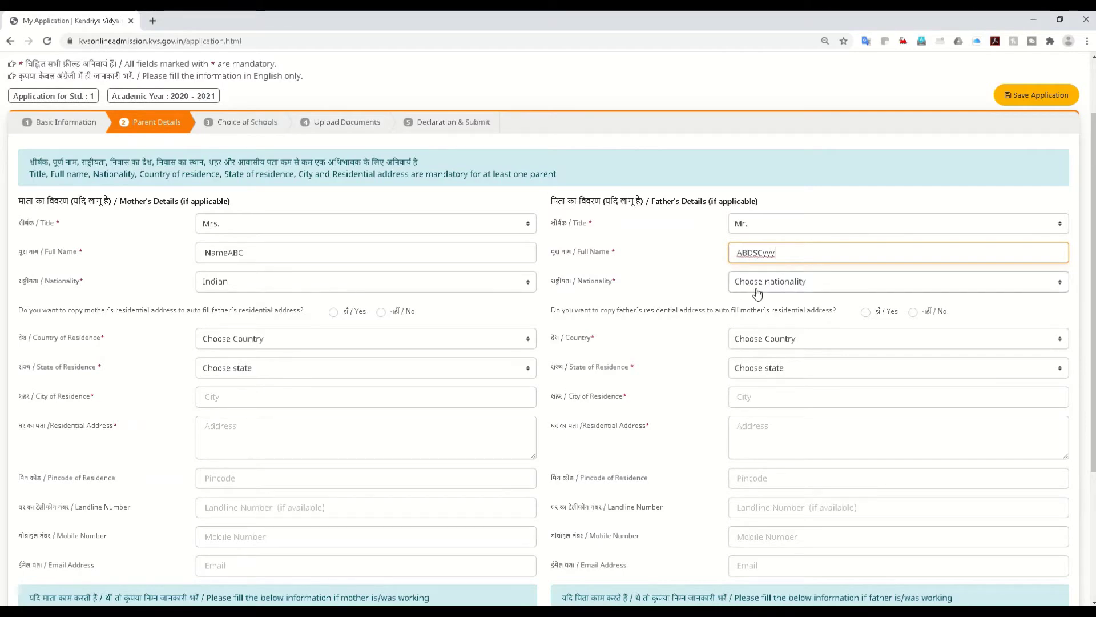
scroll(314, 329, "down", 3)
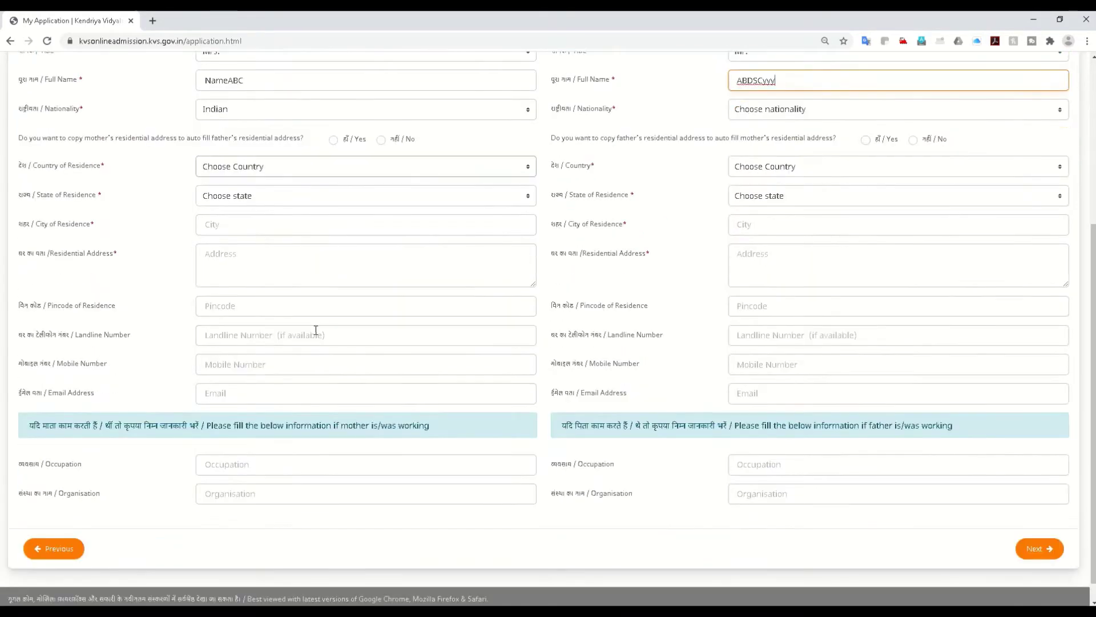
scroll(315, 330, "up", 3)
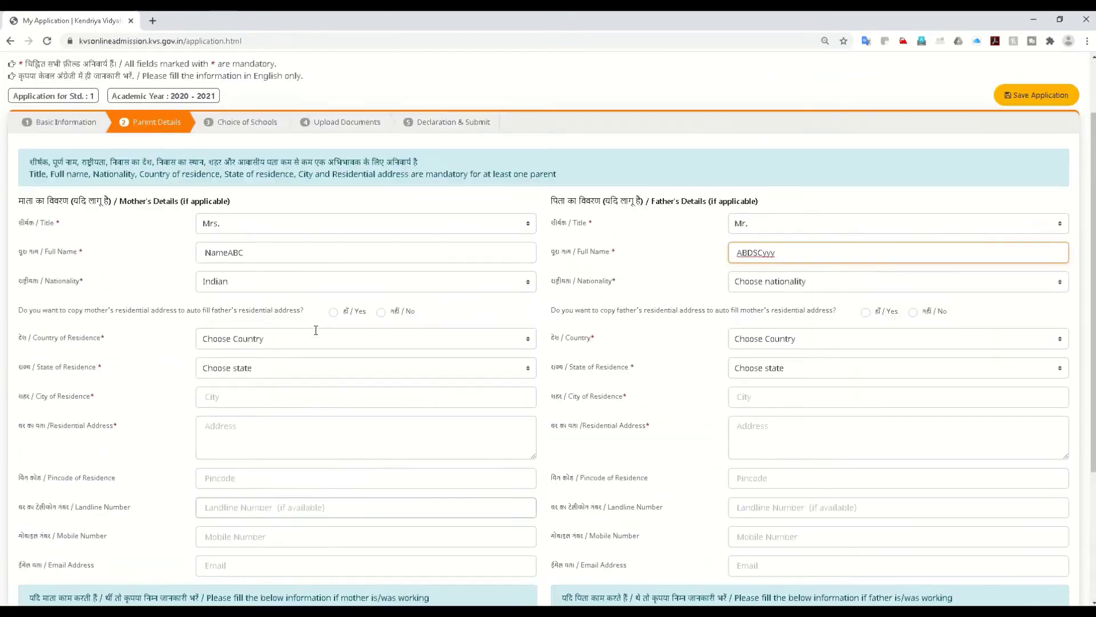
Step: Set both parents' country to India and the mother's state of residence to Goa
left_click(247, 341)
left_click(232, 378)
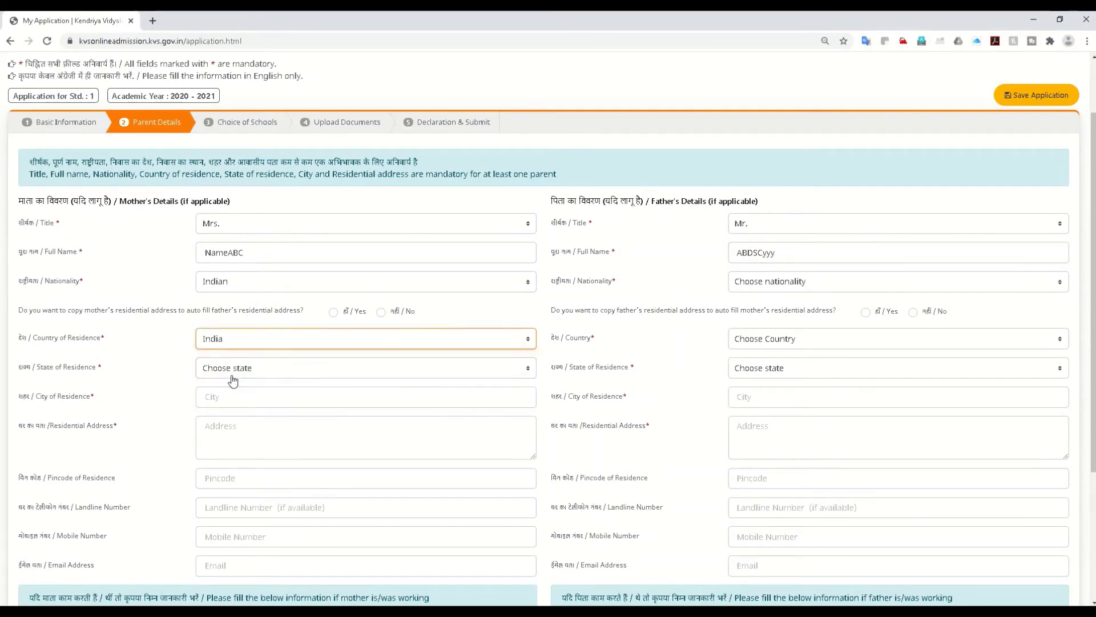
left_click(730, 341)
left_click(742, 377)
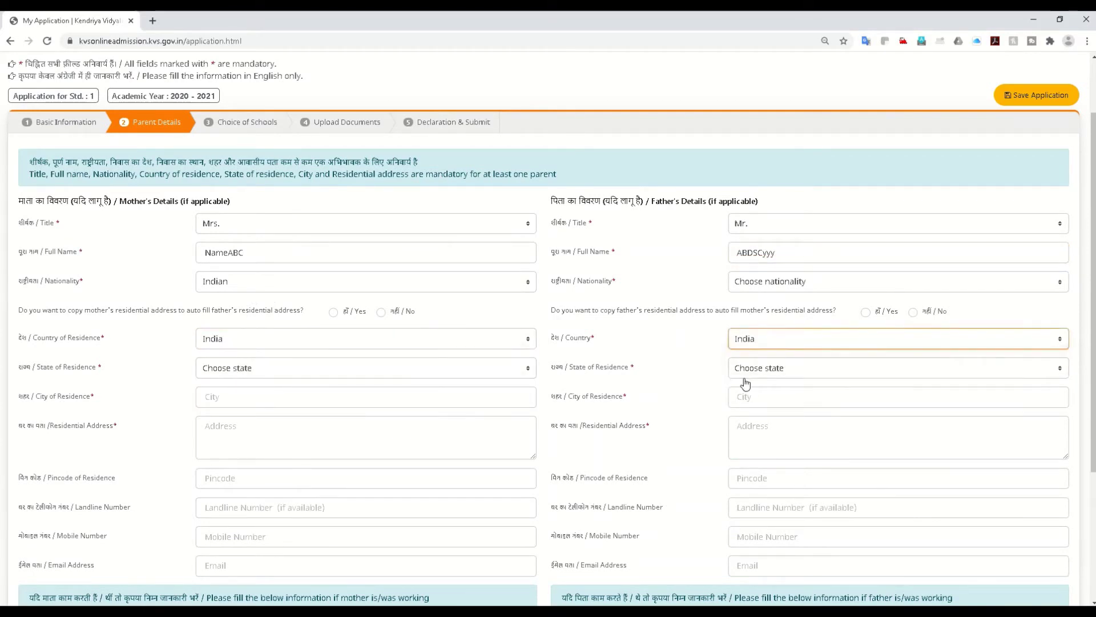
left_click(248, 372)
left_click(237, 218)
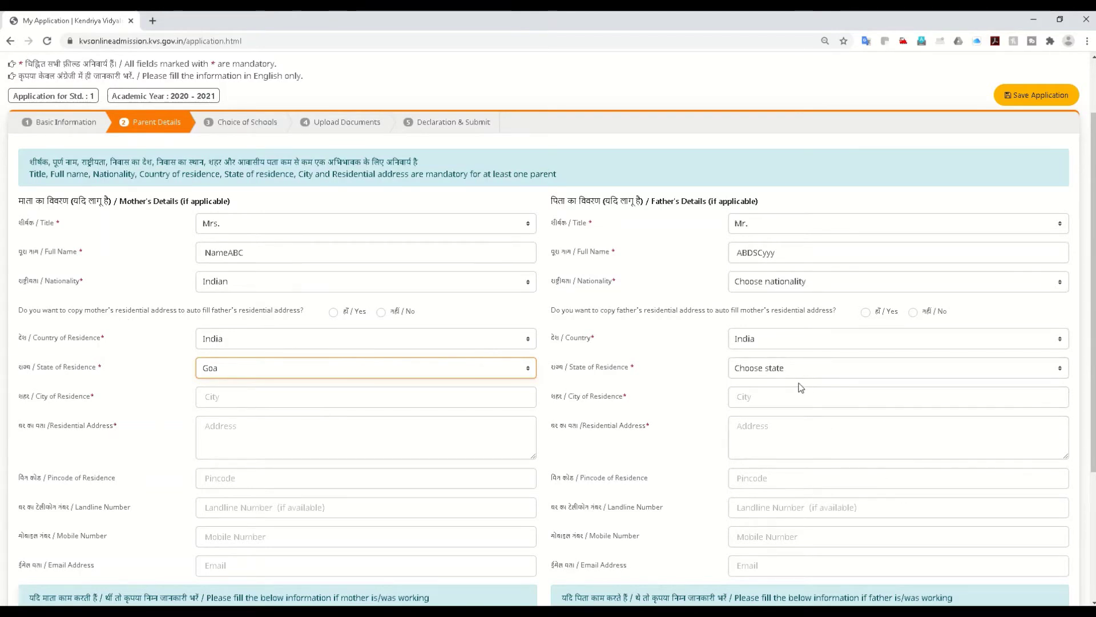
Step: Choose Yes to copy the mother's address to the father and enter her city
left_click(334, 312)
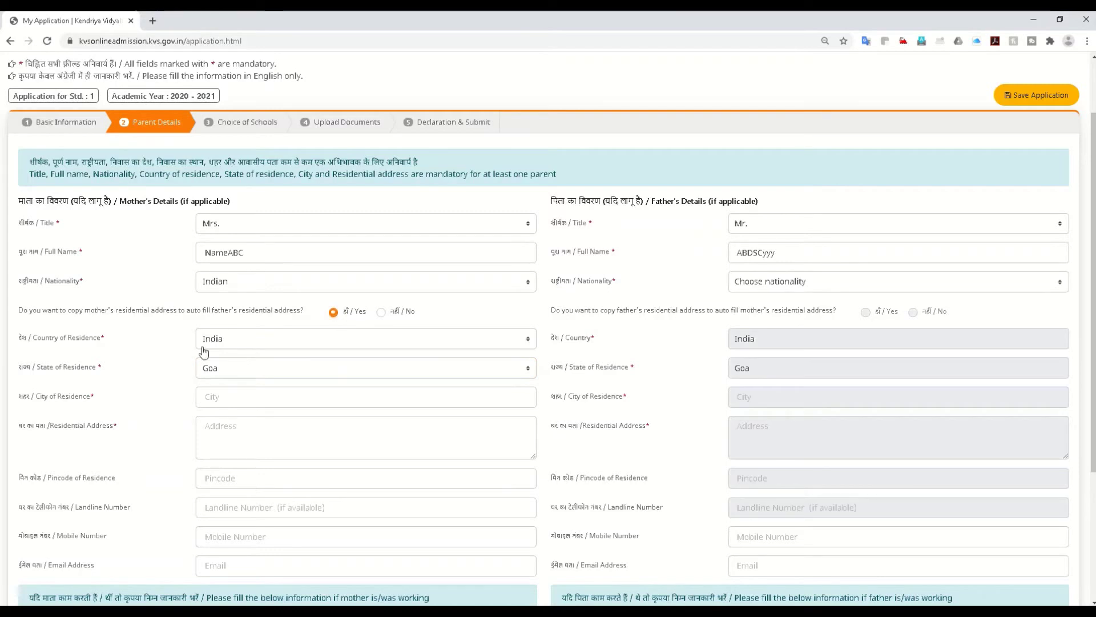
left_click(278, 395)
left_click(292, 401)
type("Goa")
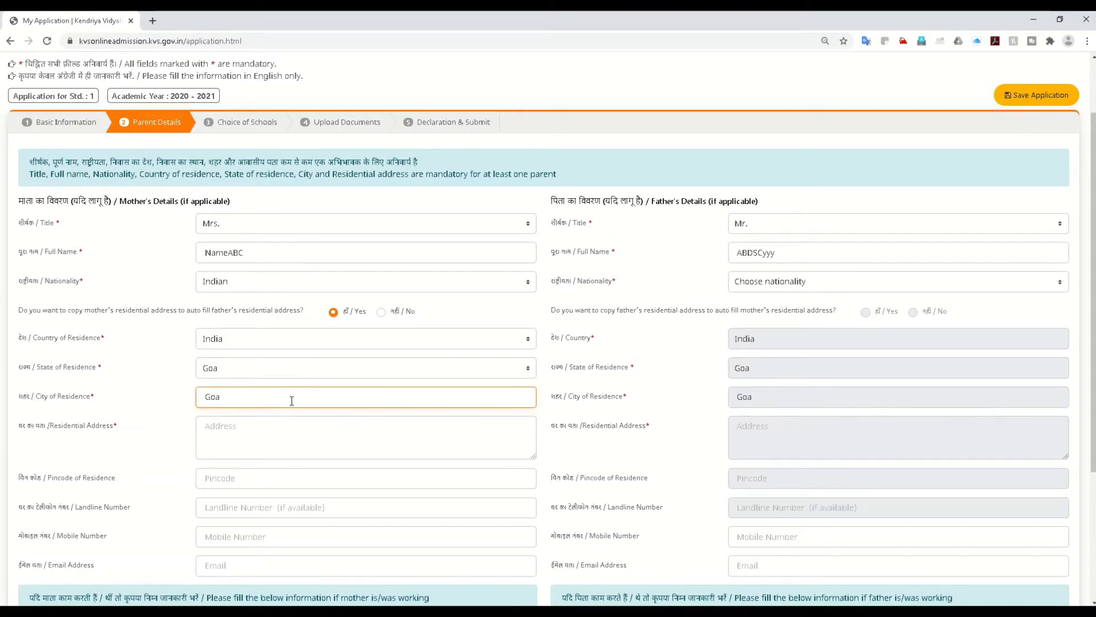
Step: Enter the mother's residential address, pincode and mobile number
left_click(233, 445)
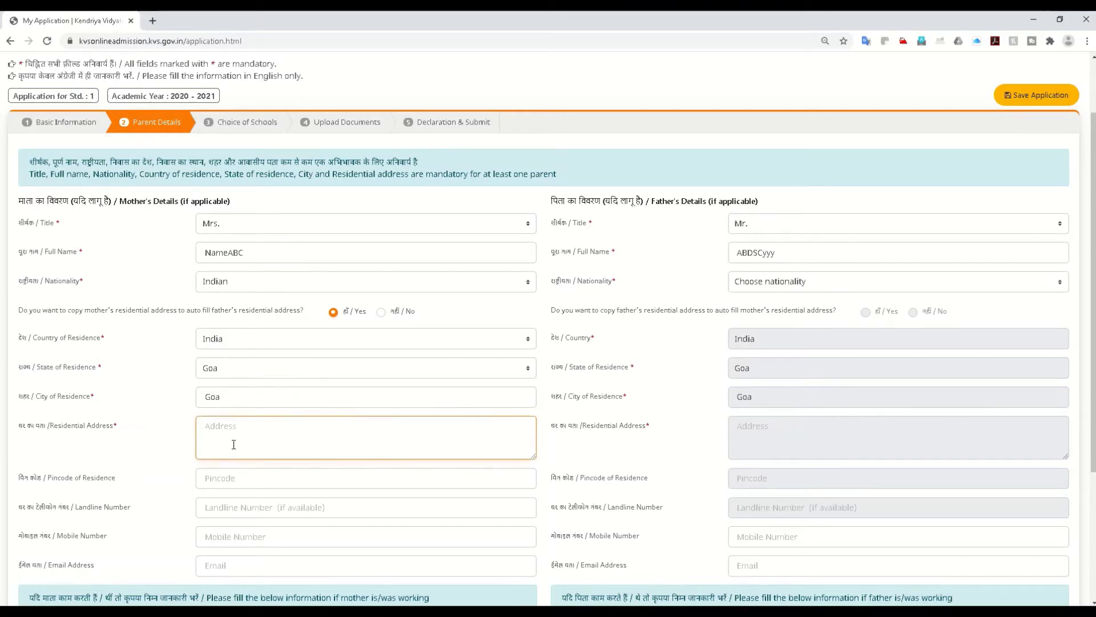
type("qwriqy, safjalsdfkl")
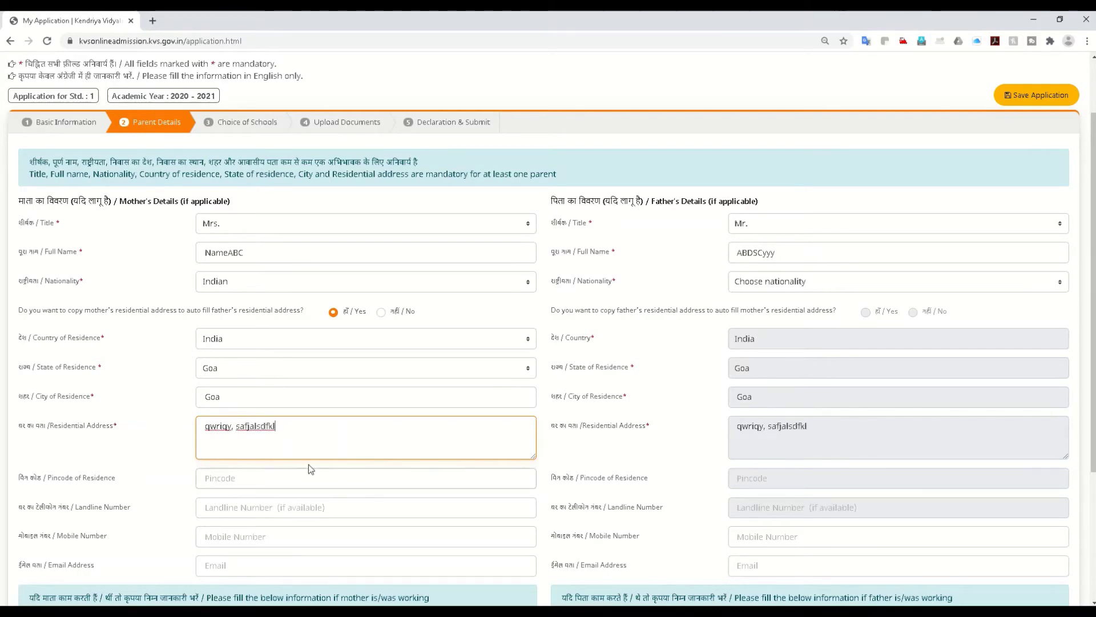
scroll(308, 464, "down", 2)
left_click(221, 364)
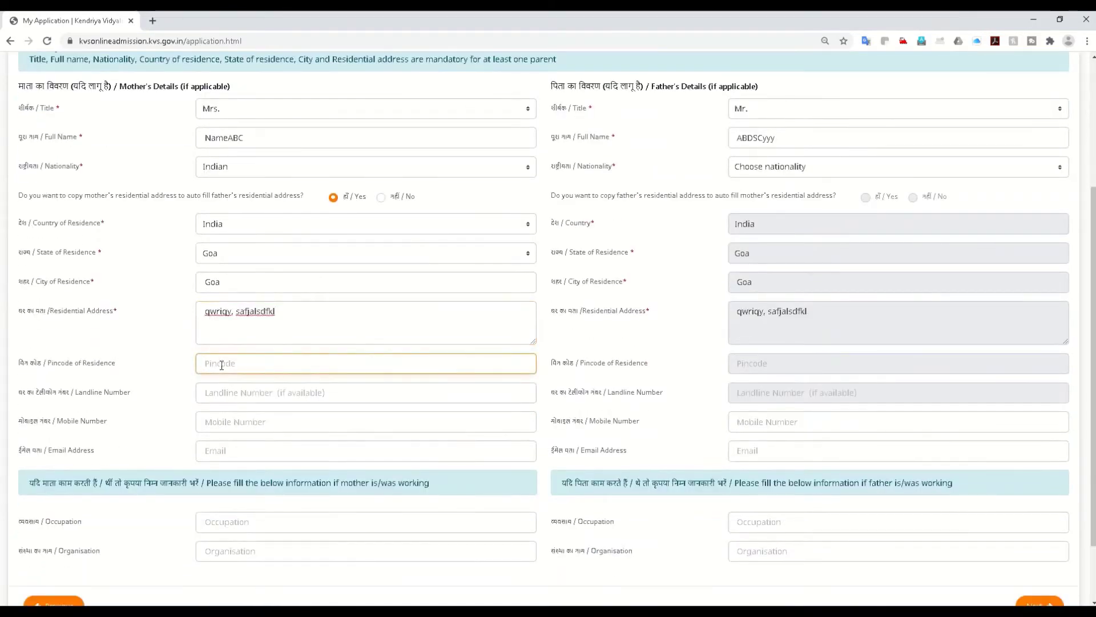
type("245789")
left_click(228, 422)
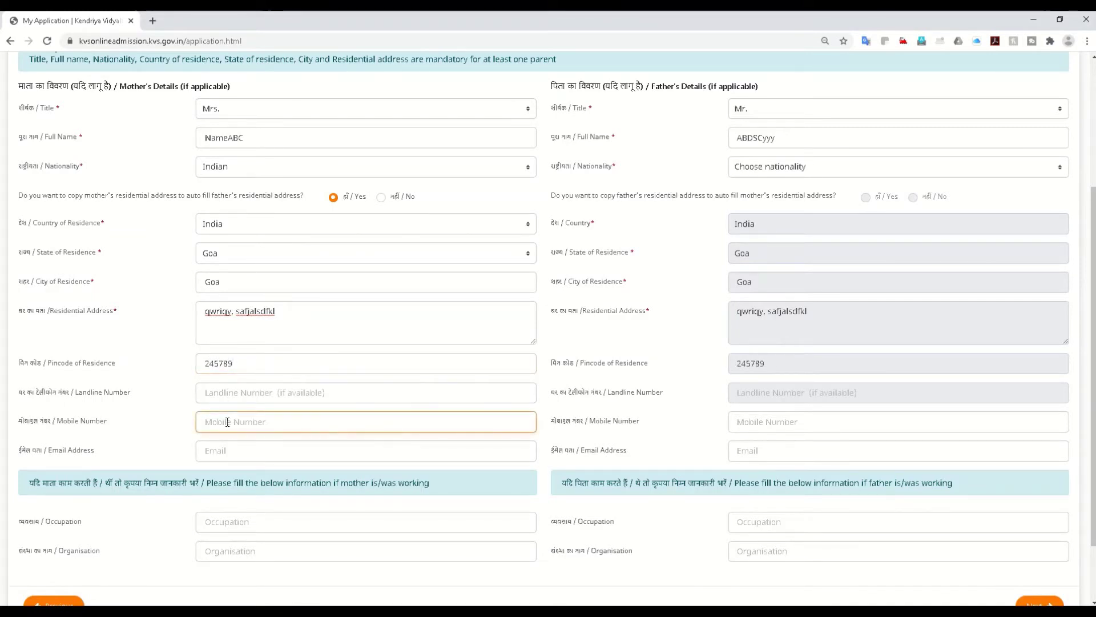
type("3257979233")
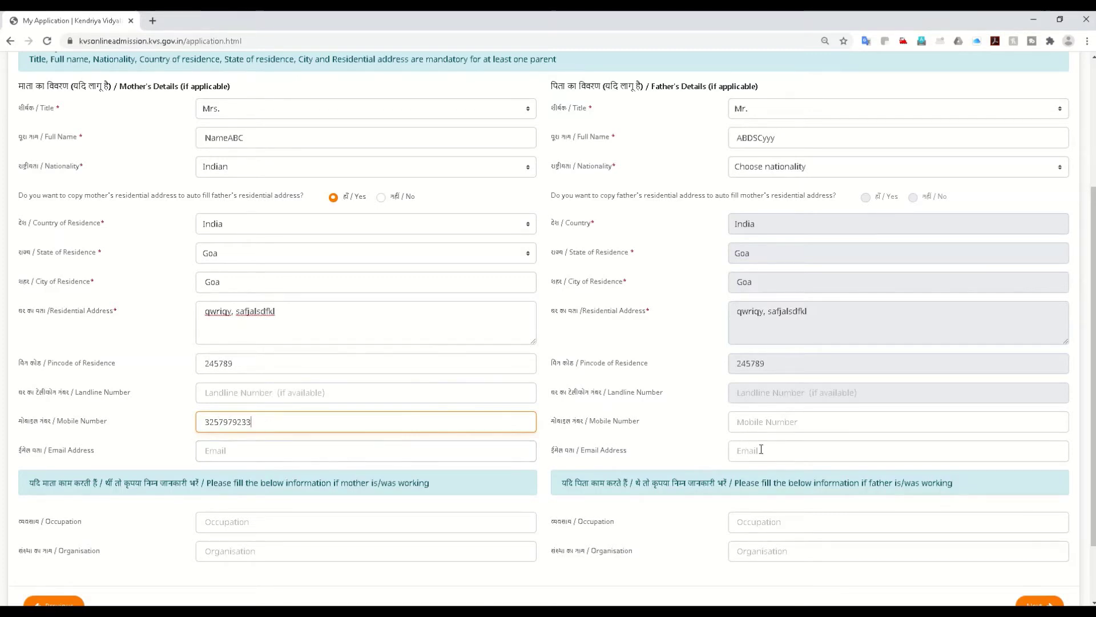
Step: Replace the mother's invalid mobile number with a 10-digit number and enter the father's mobile number
left_click(759, 423)
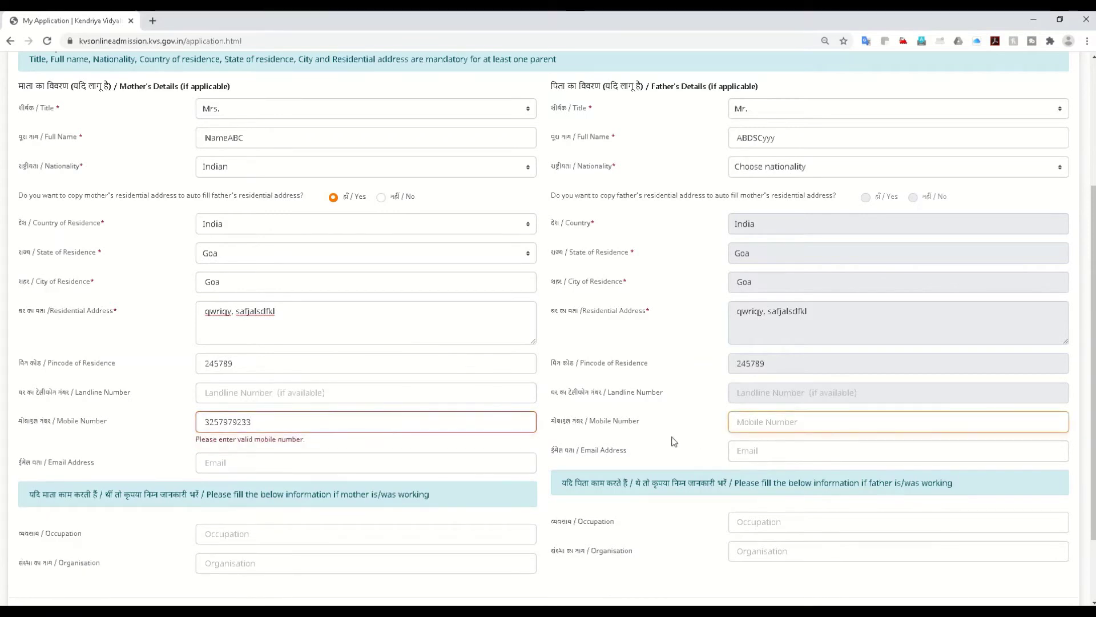
left_click(260, 421)
key("BackSpace")
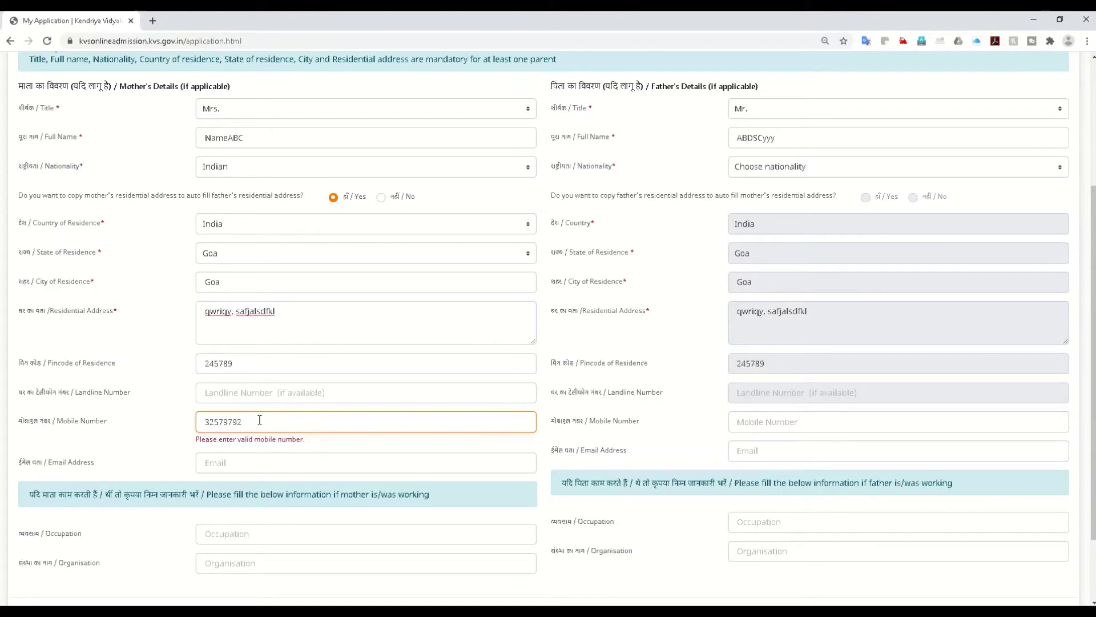
key("BackSpace")
key("BackSpace")
key("BackSpace")
key("BackSpace")
key("BackSpace")
key("BackSpace")
key("BackSpace")
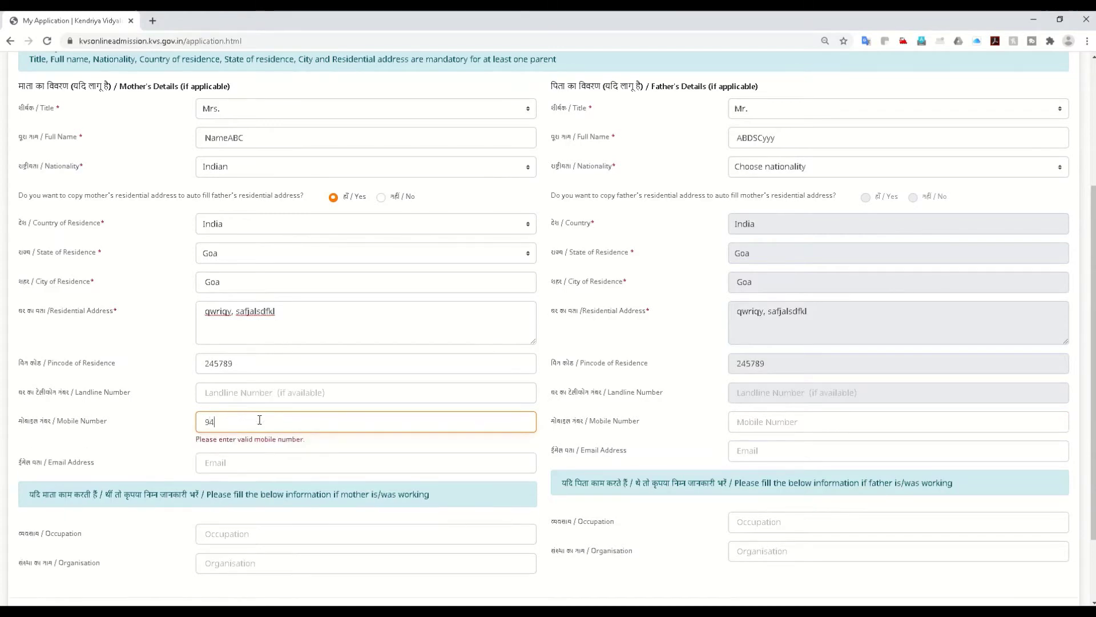
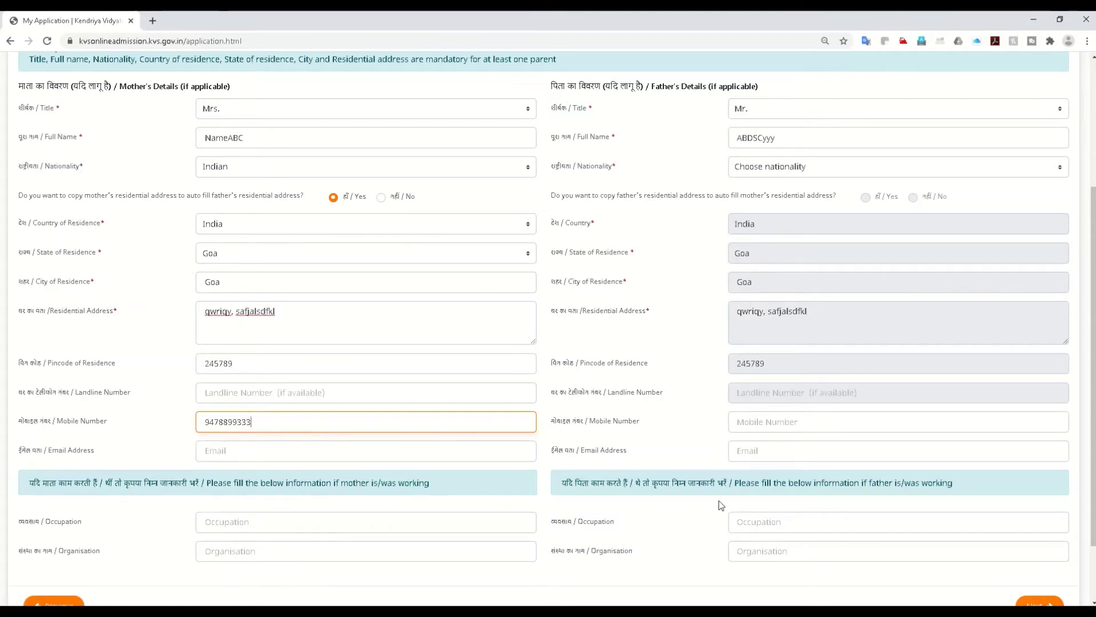
key("shift+Left")
key("shift+Left")
key("shift+Left")
key("shift+Left")
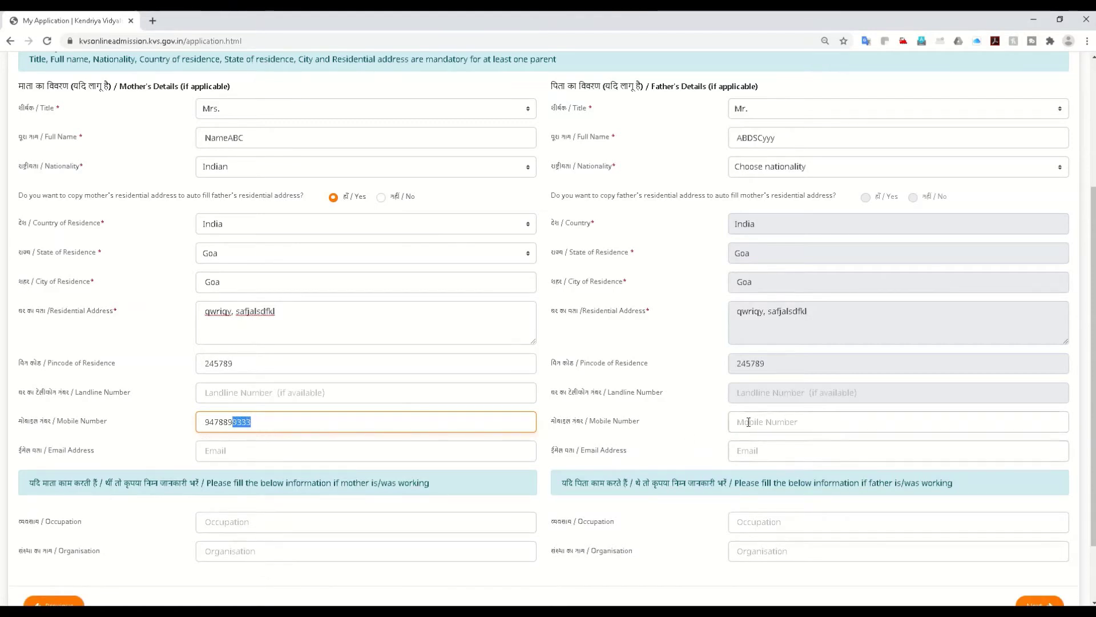
left_click(749, 422)
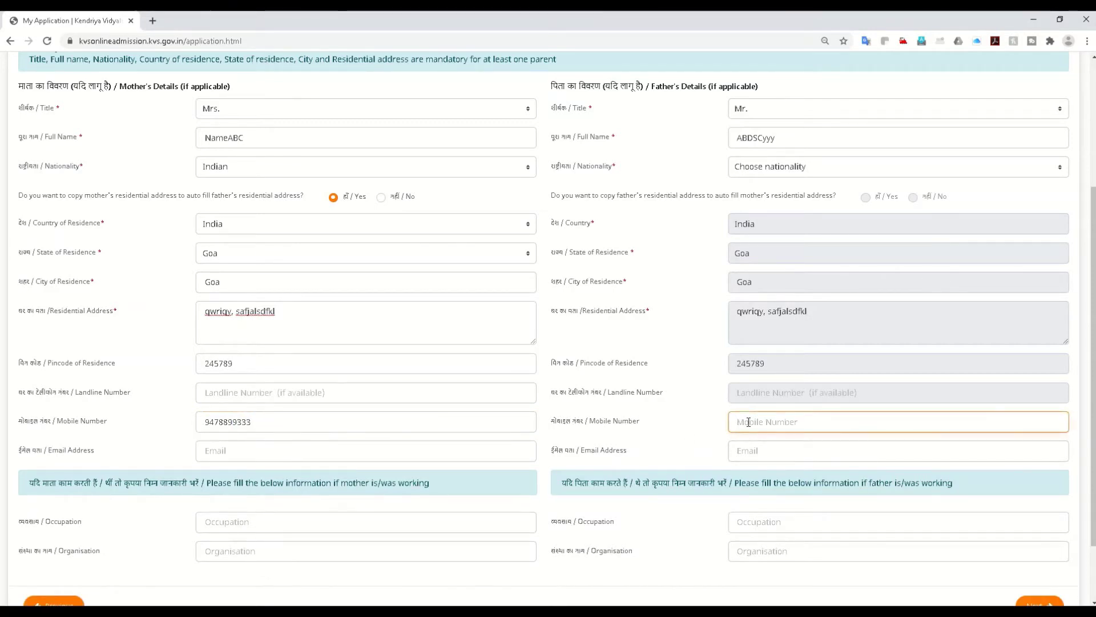
type("6969696999")
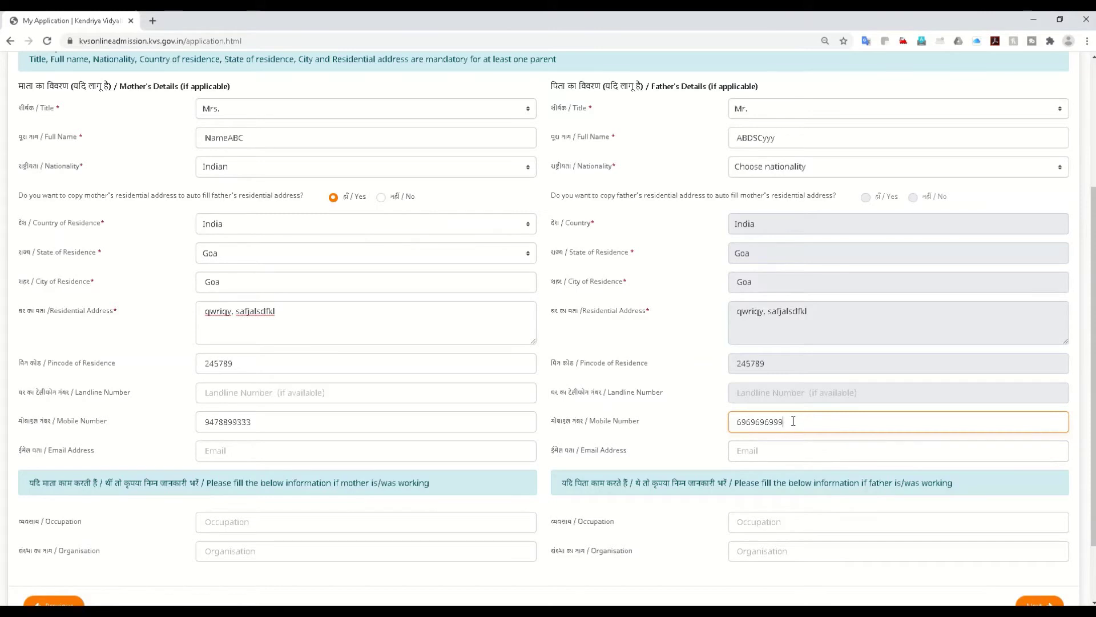
Step: Enter the mother's e-mail address and paste the same address into the father's e-mail
left_click(754, 451)
left_click(255, 455)
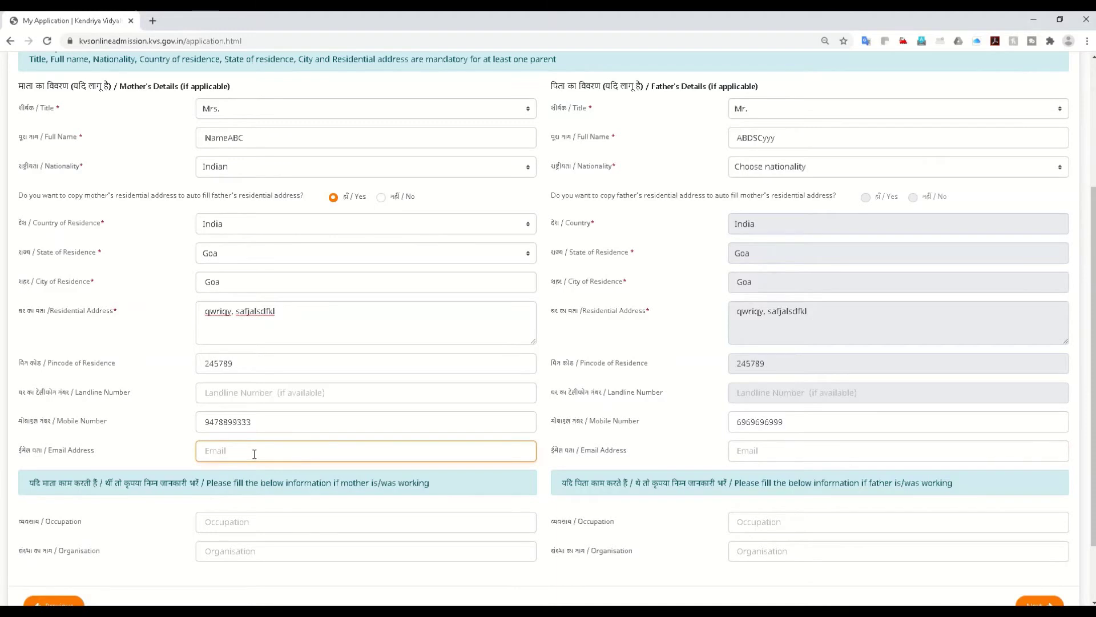
type("ababa@v.com")
left_click_drag(260, 452, 186, 451)
key("ctrl+c")
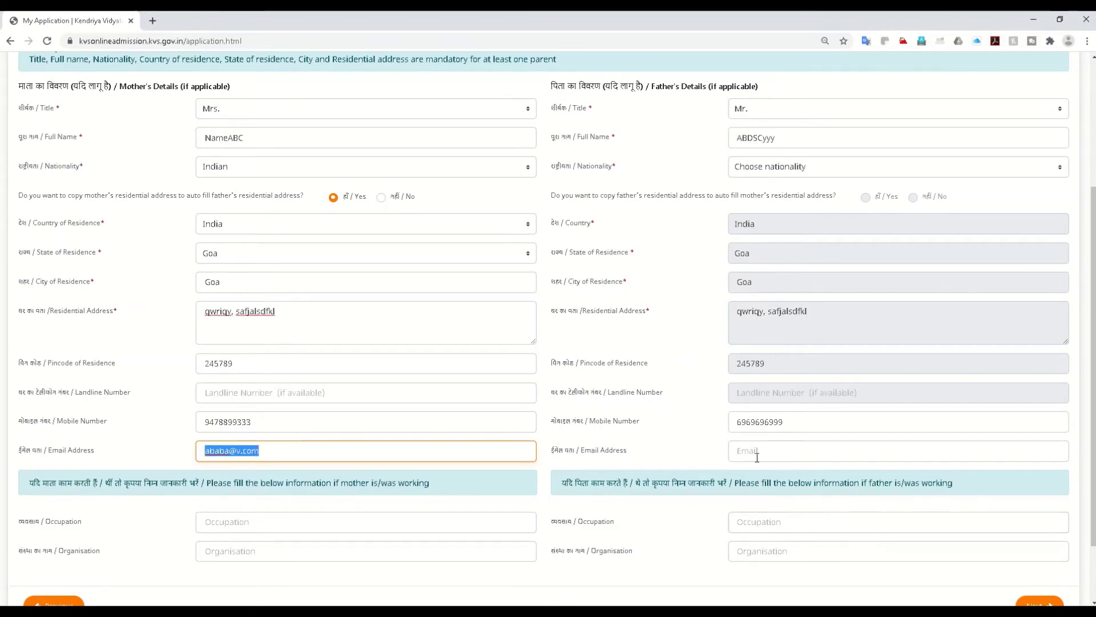
left_click(757, 457)
key("ctrl+v")
Step: Set the mother's occupation to Home Maker with organisation NA, and the father's to Service with his organisation
left_click(249, 521)
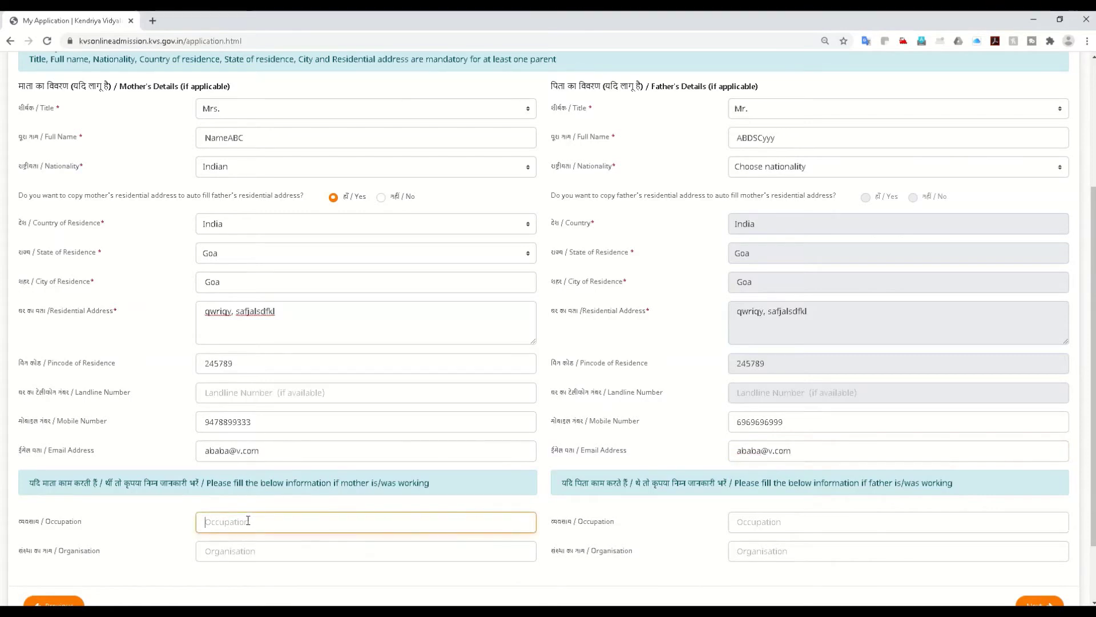
type("Home Maker")
left_click(217, 552)
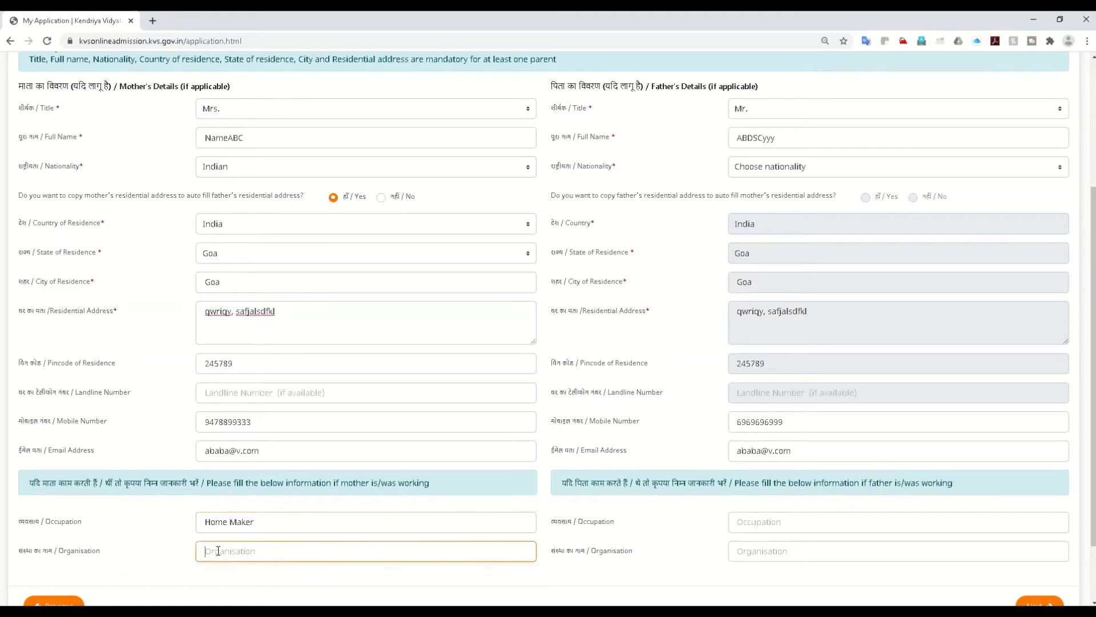
type("NA")
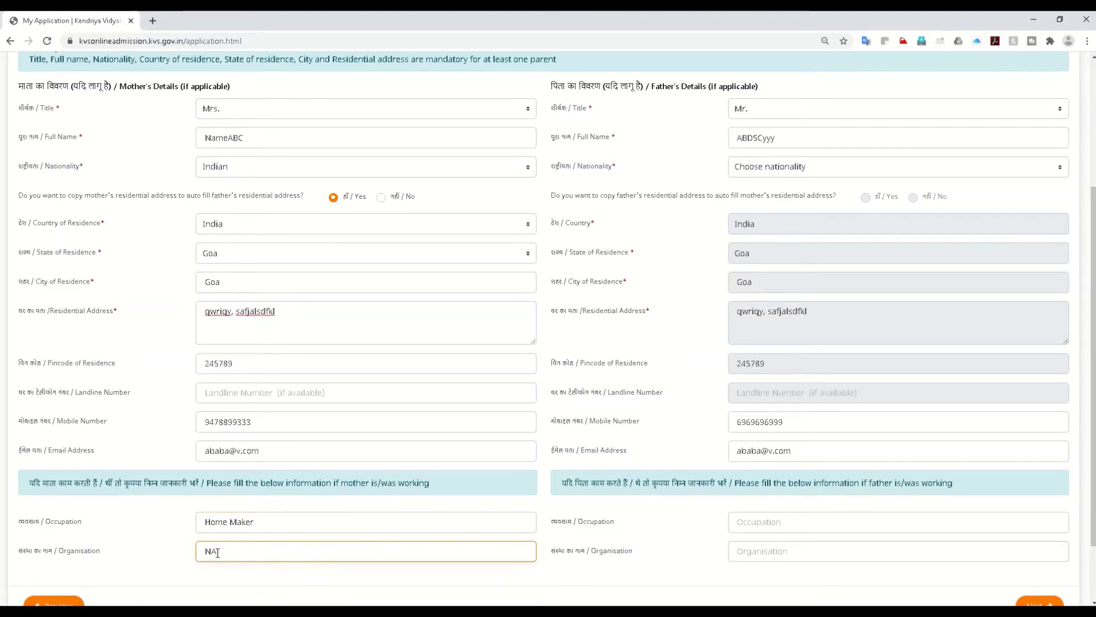
left_click(756, 521)
type("Service")
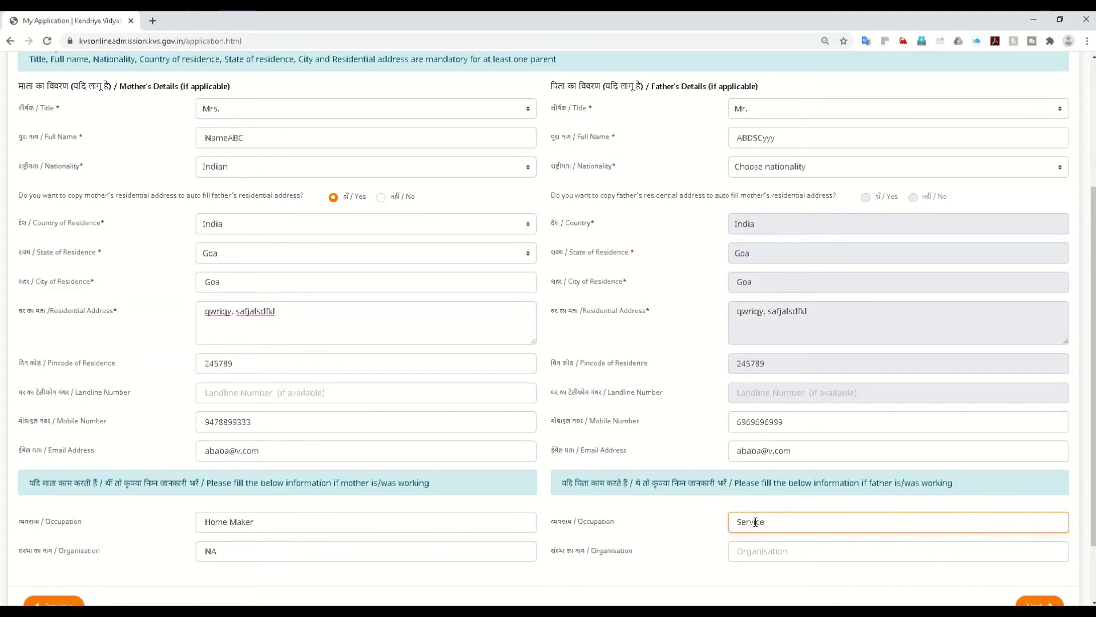
left_click(750, 552)
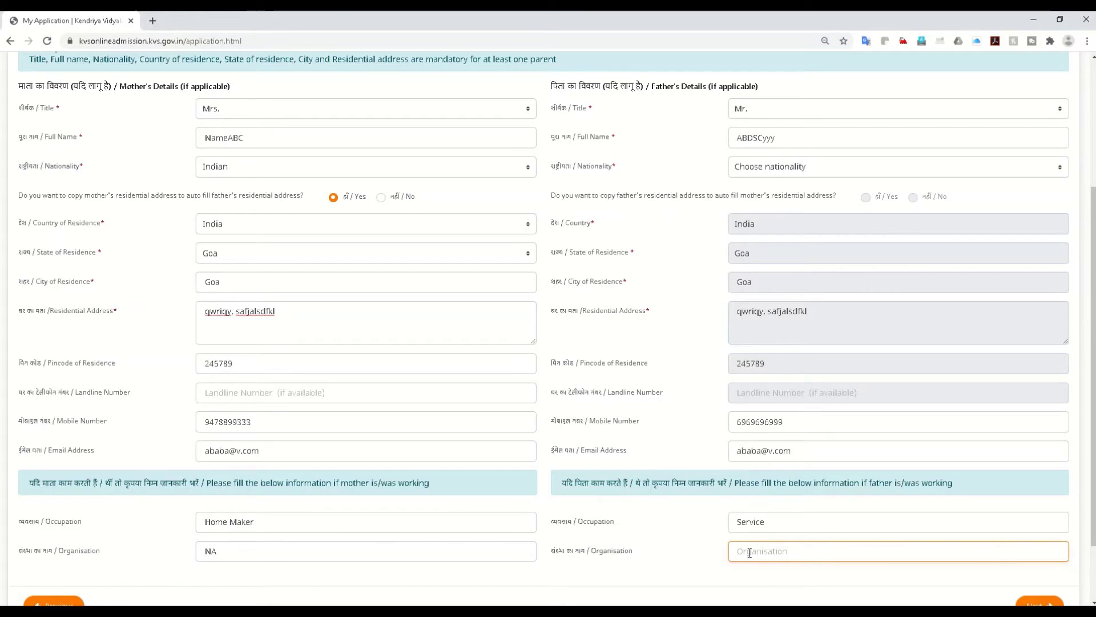
type("O")
type("omany Name")
scroll(575, 440, "up", 3)
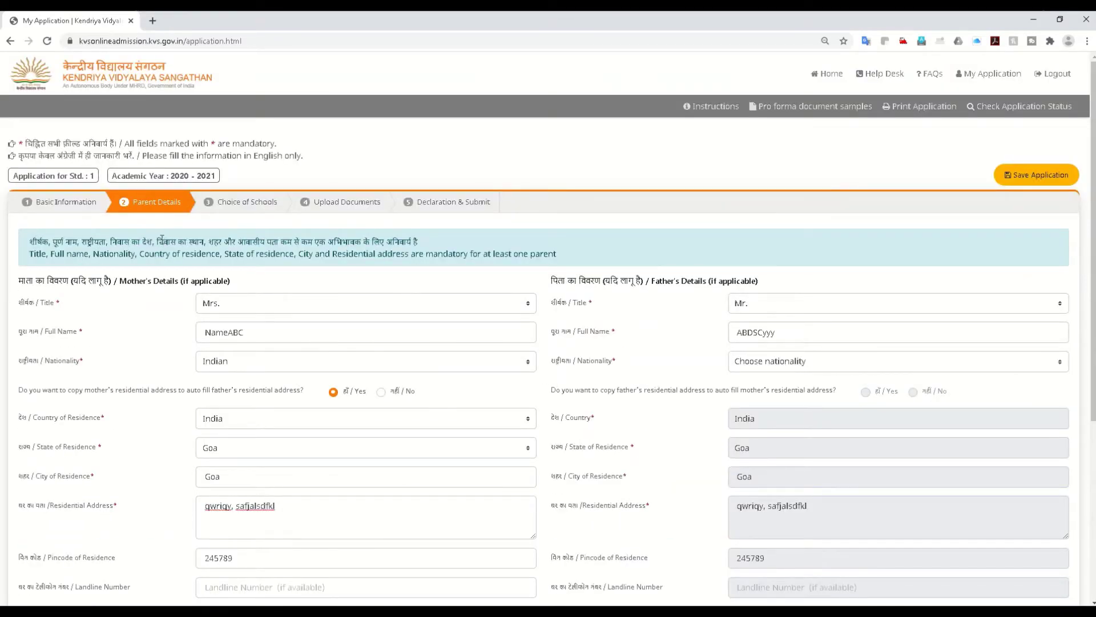
scroll(274, 400, "down", 4)
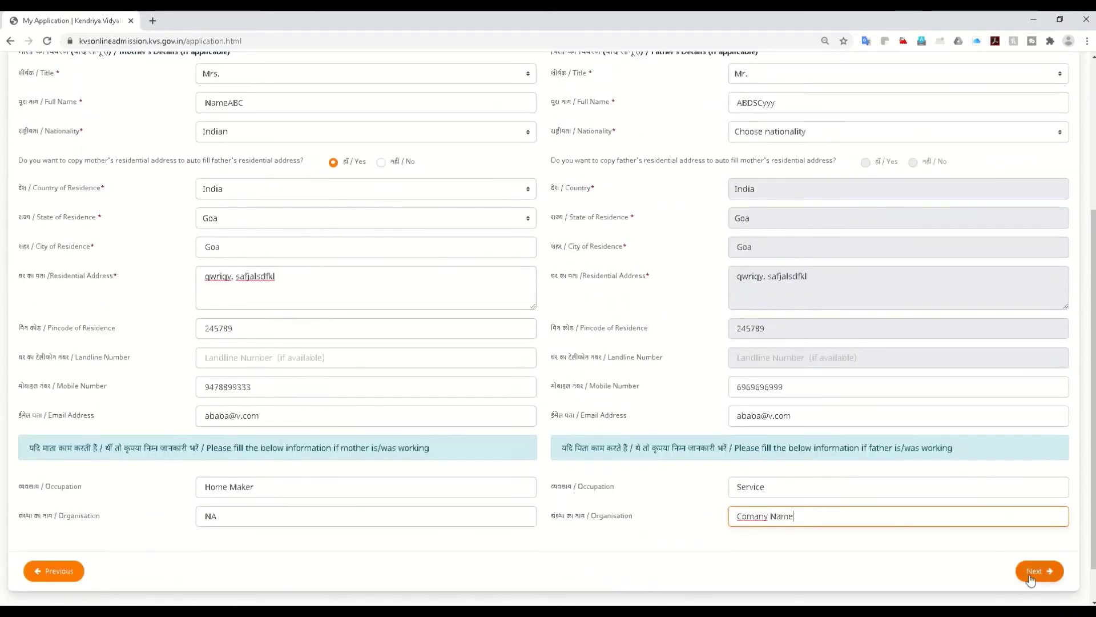
Step: In Choice of Schools, pick state Bihar and school KV BETTIAH for Vidyalaya 1
left_click(1031, 578)
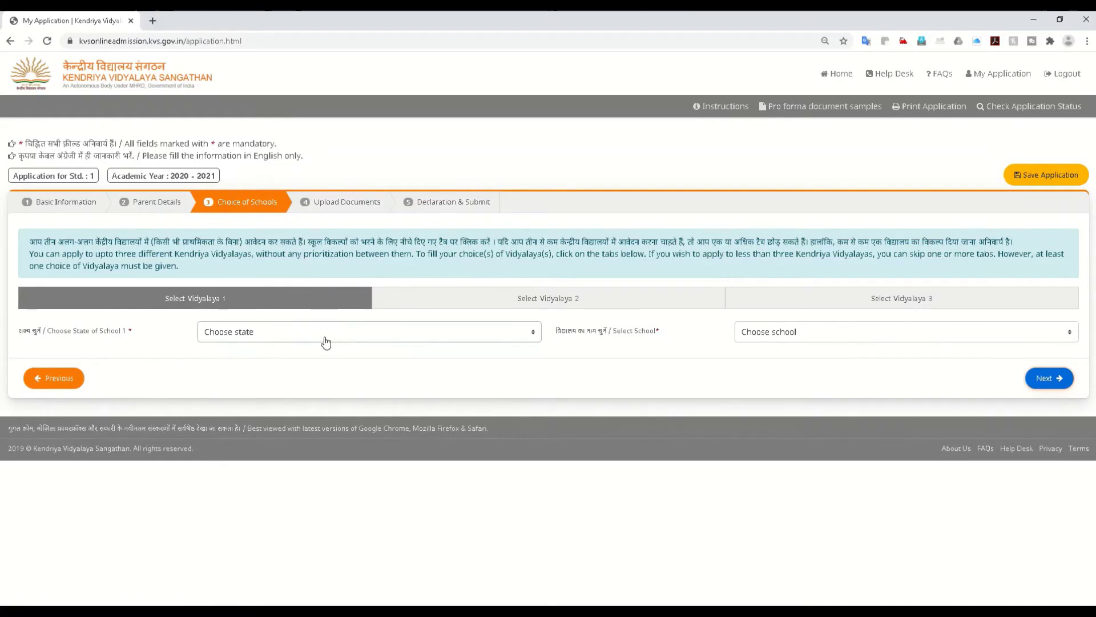
left_click(378, 331)
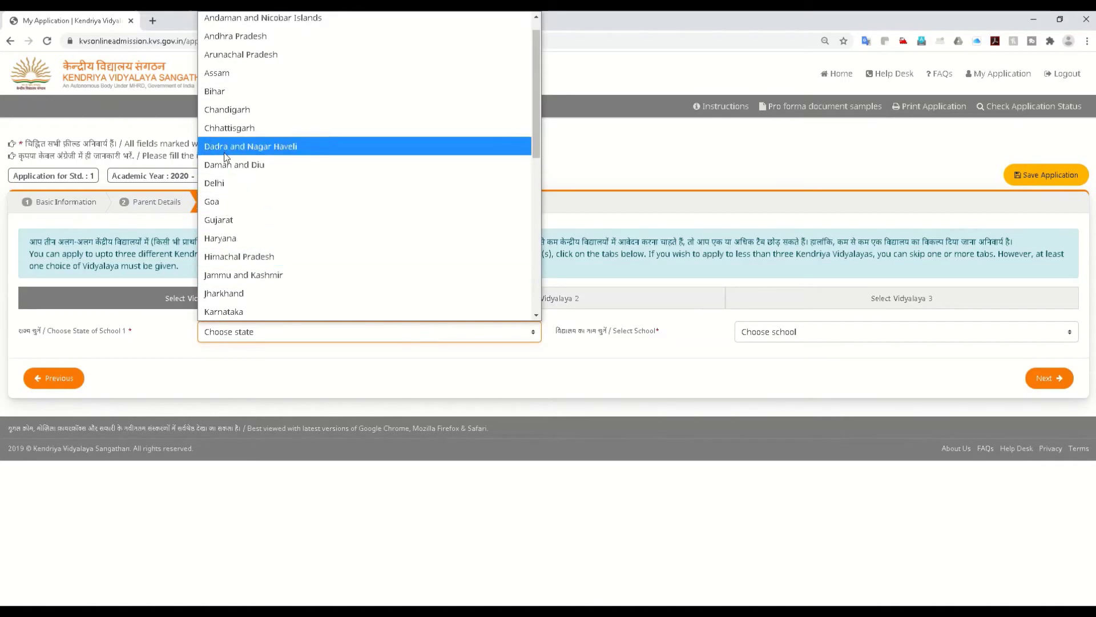
left_click(221, 98)
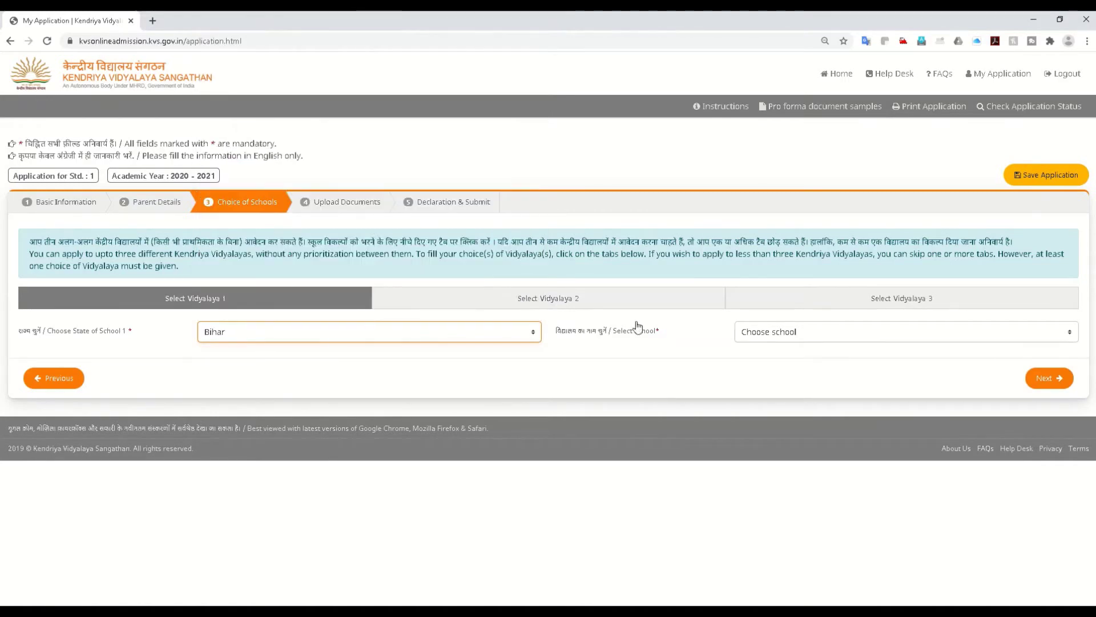
left_click(772, 332)
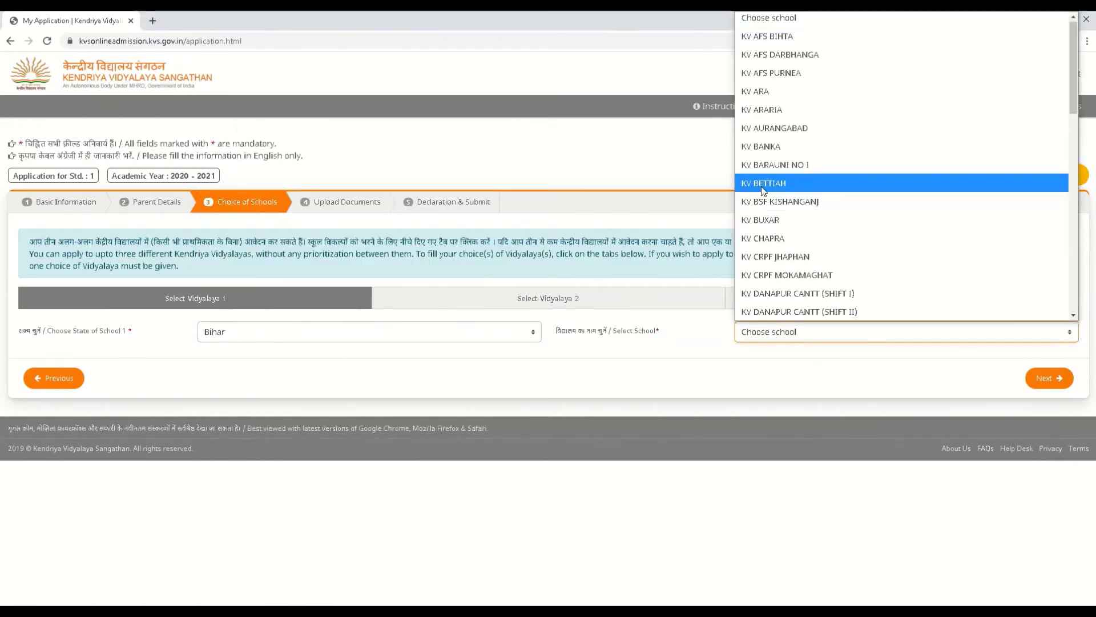
left_click(763, 187)
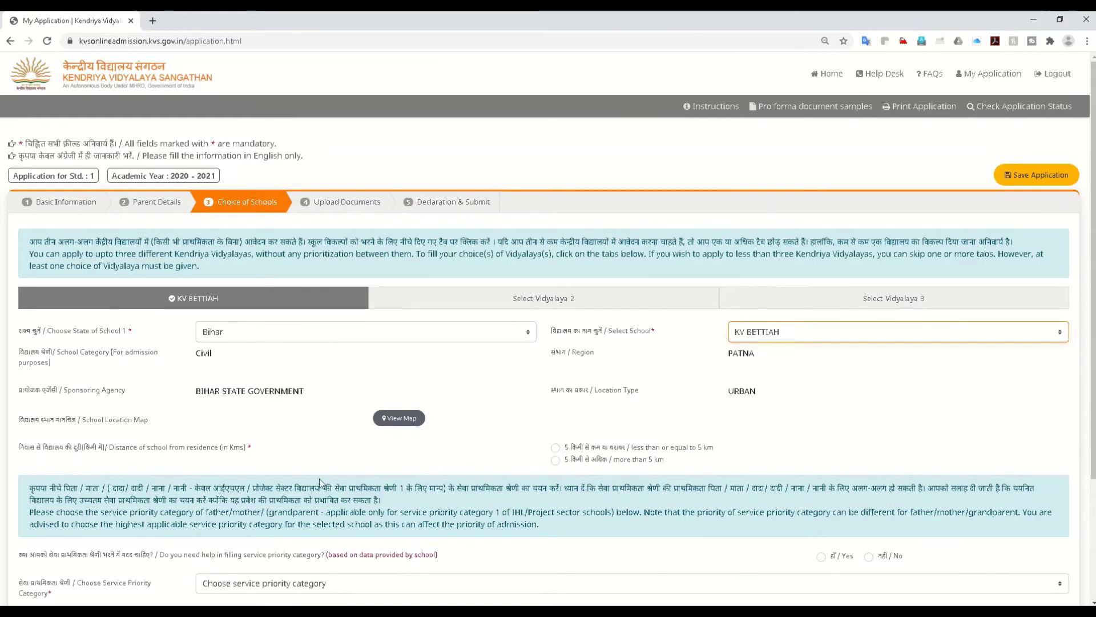
Step: Mark KV BETTIAH as more than 5 km from home and go to the Vidyalaya 2 choice
scroll(320, 478, "down", 2)
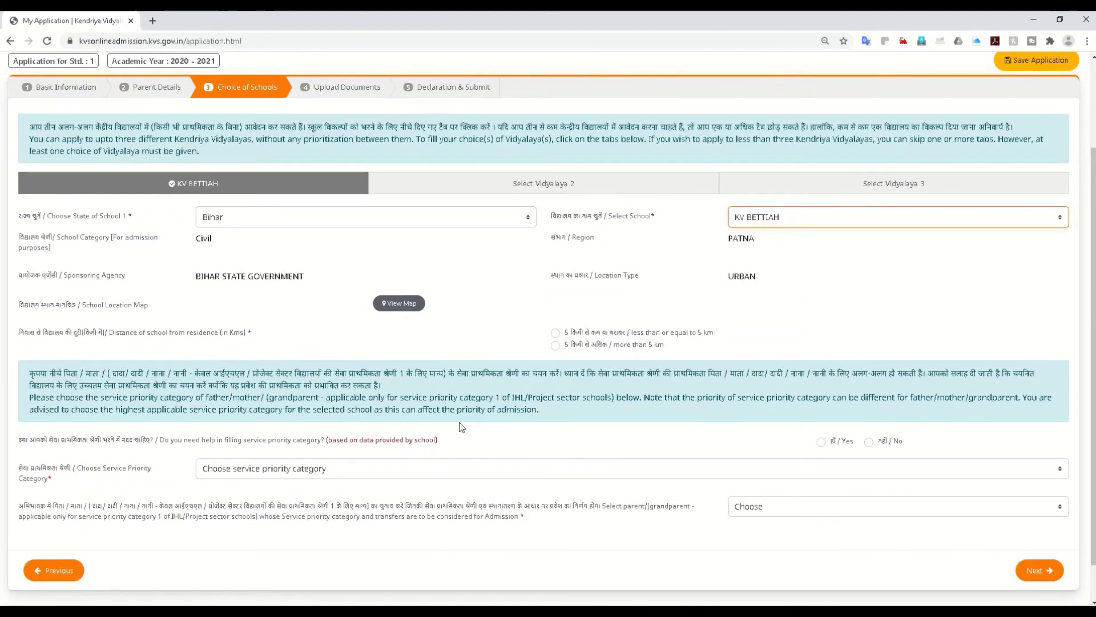
left_click(555, 345)
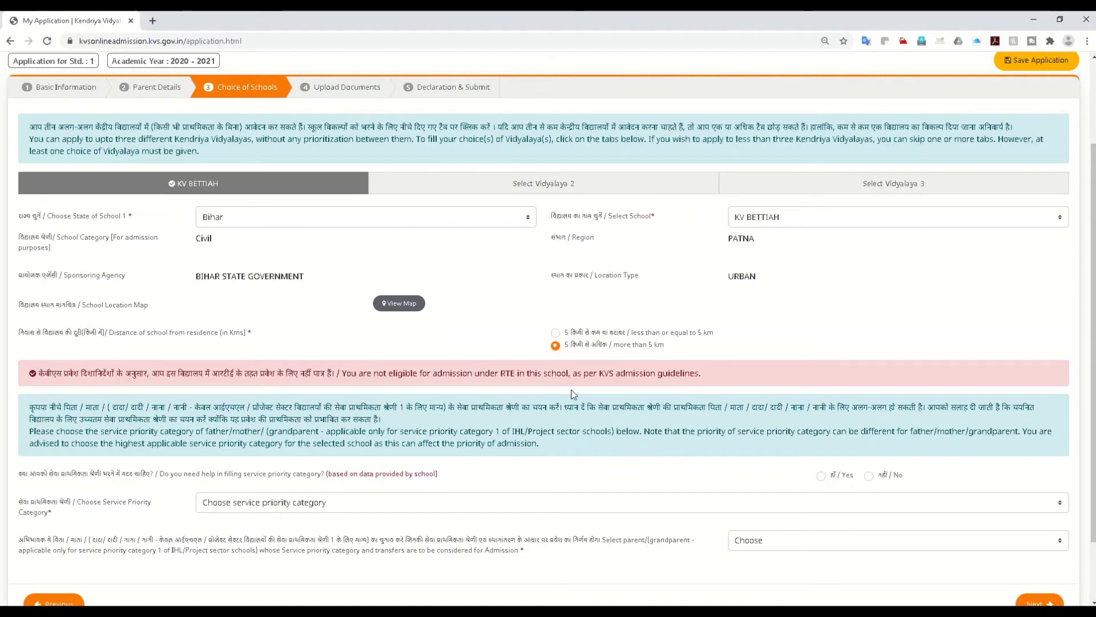
left_click(553, 192)
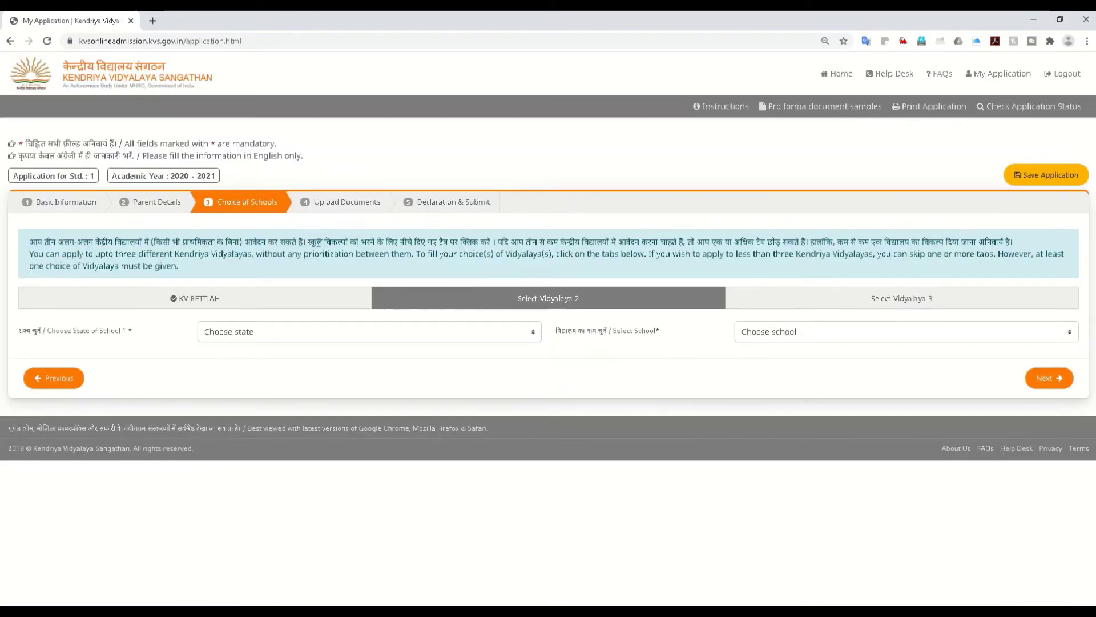
Step: Set Vidyalaya 2 to Chandigarh's KV CHANDIGARH OCF, replacing KV DURG, and mark it within 5 km
left_click(289, 341)
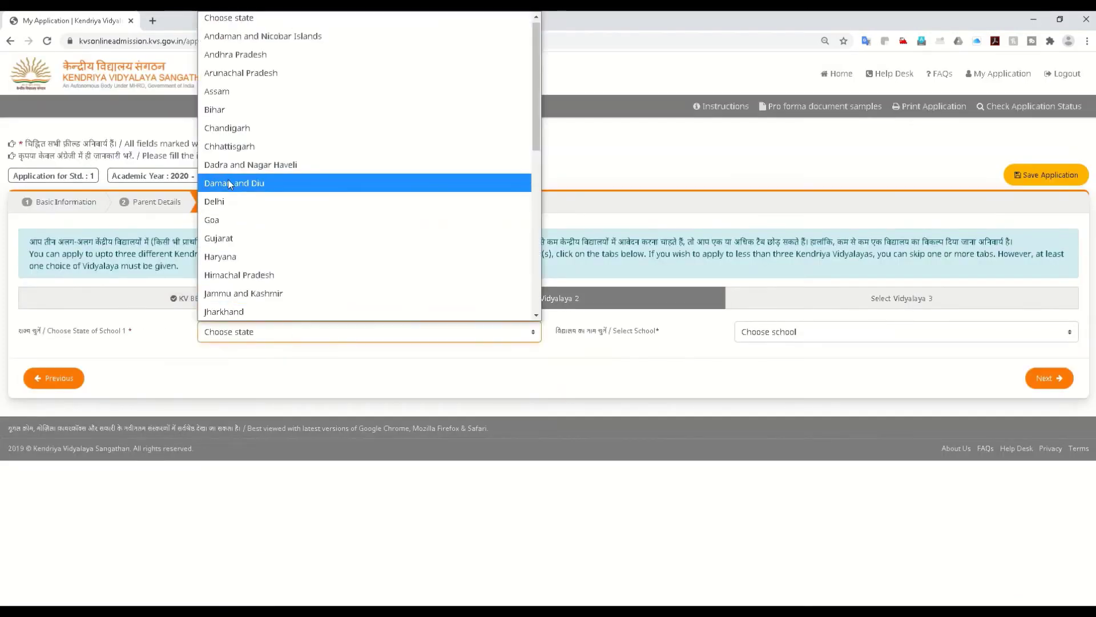
left_click(229, 146)
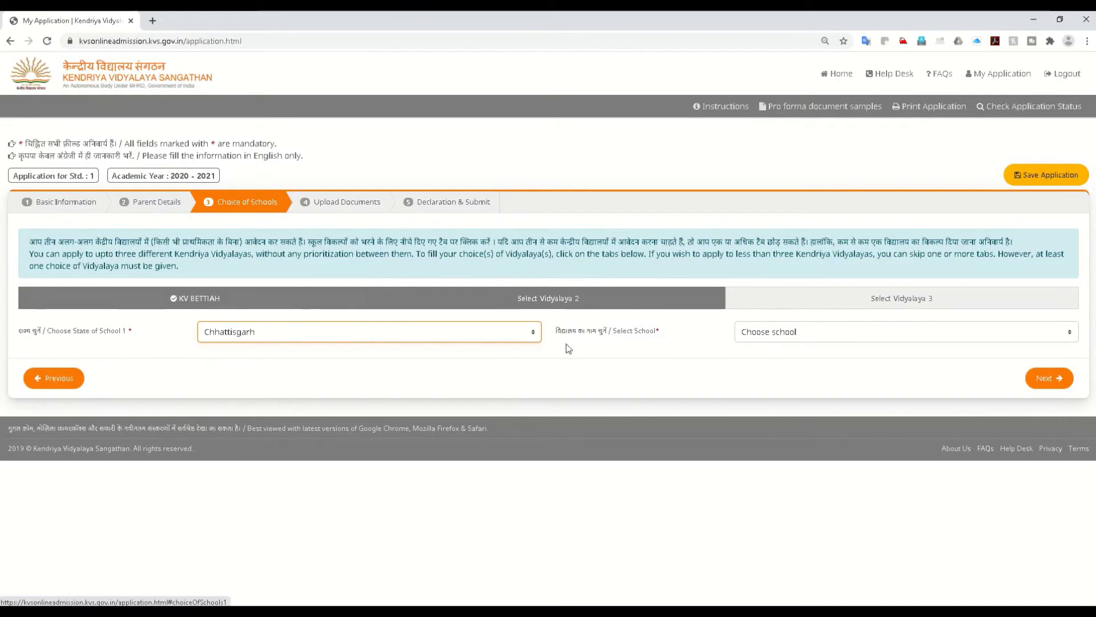
left_click(771, 331)
left_click(759, 219)
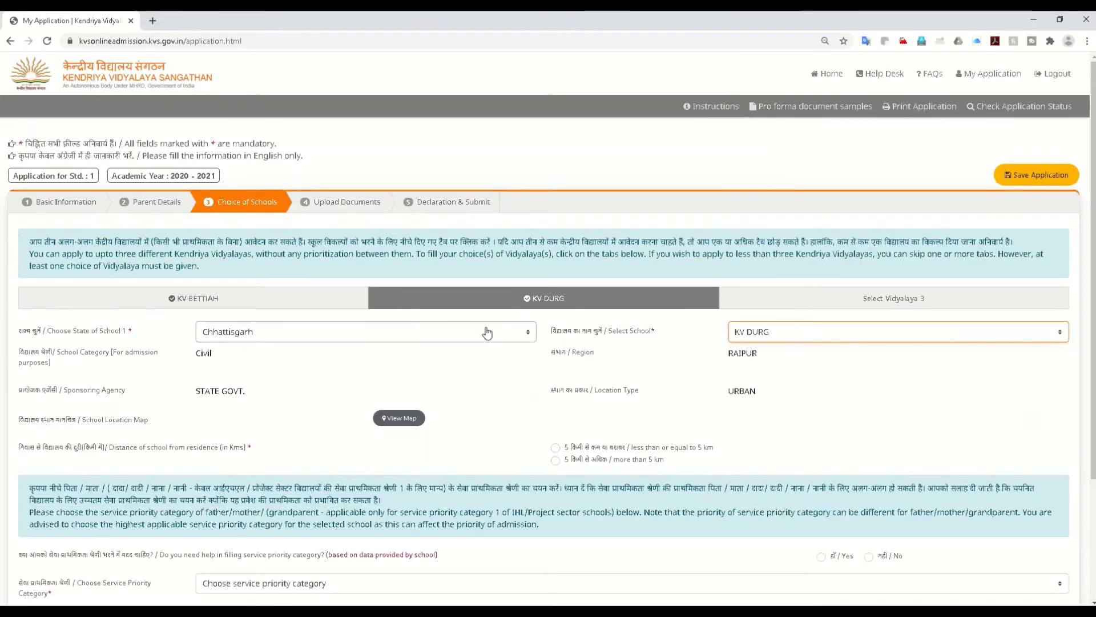
left_click(343, 334)
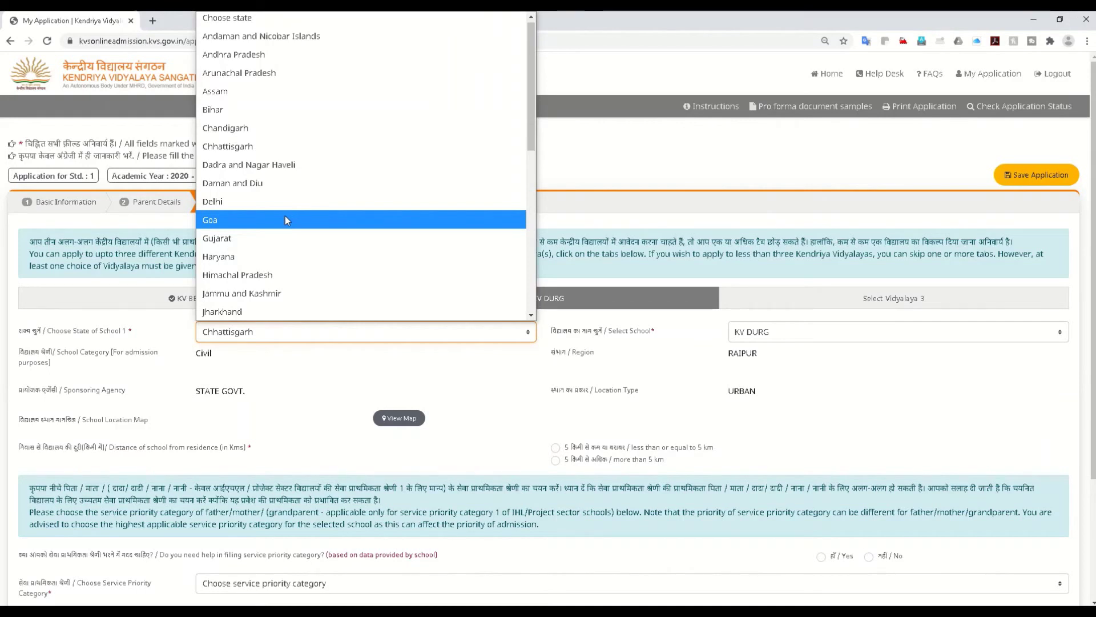
left_click(221, 127)
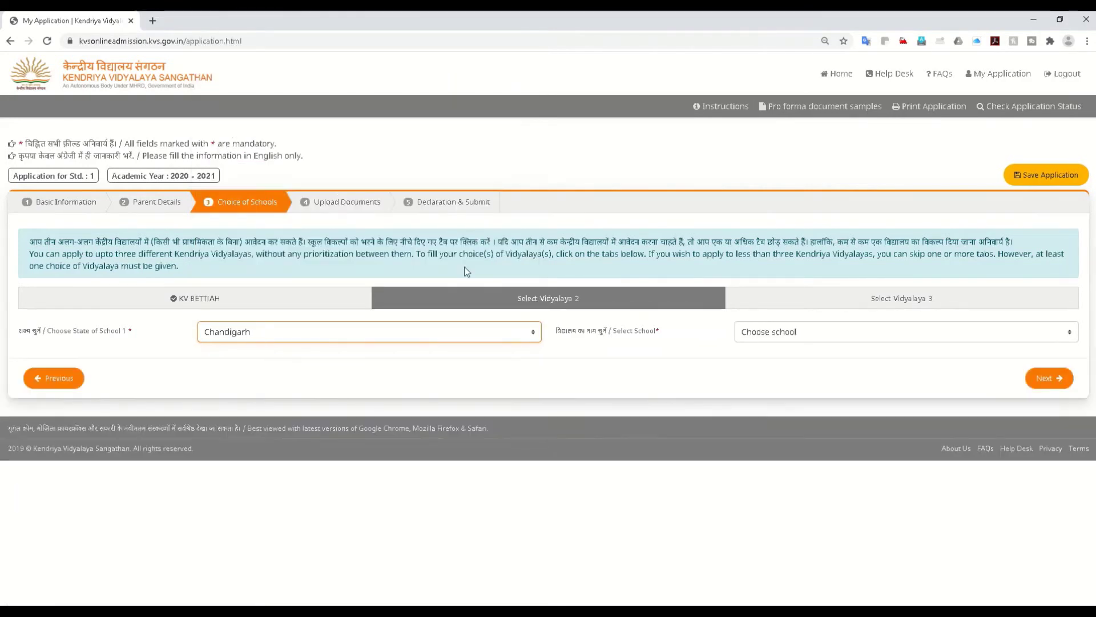
left_click(768, 332)
left_click(780, 406)
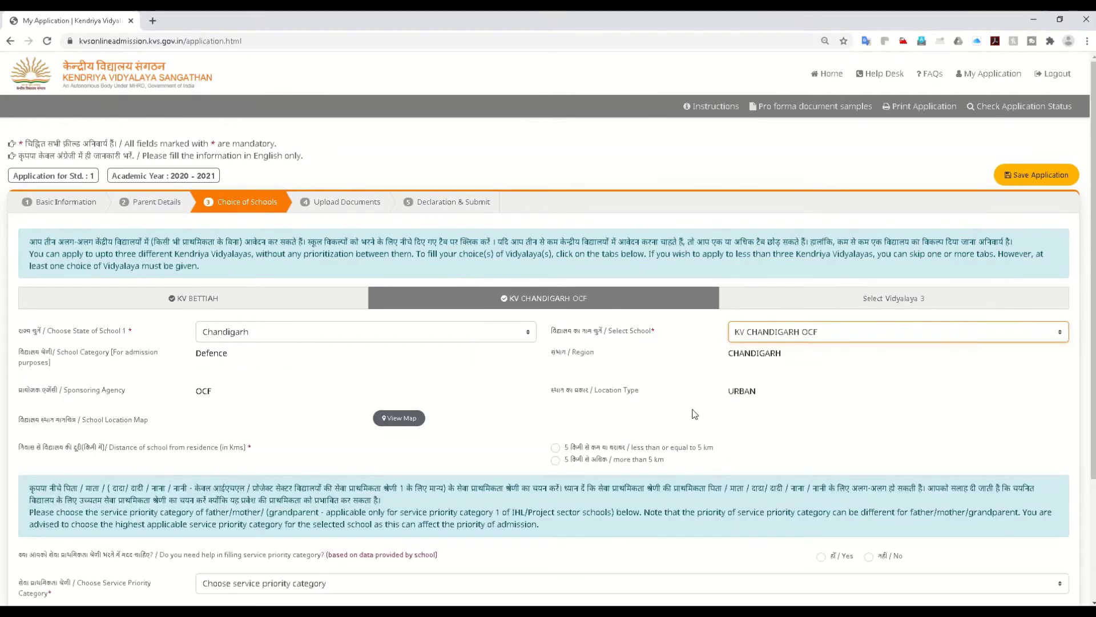
left_click(555, 449)
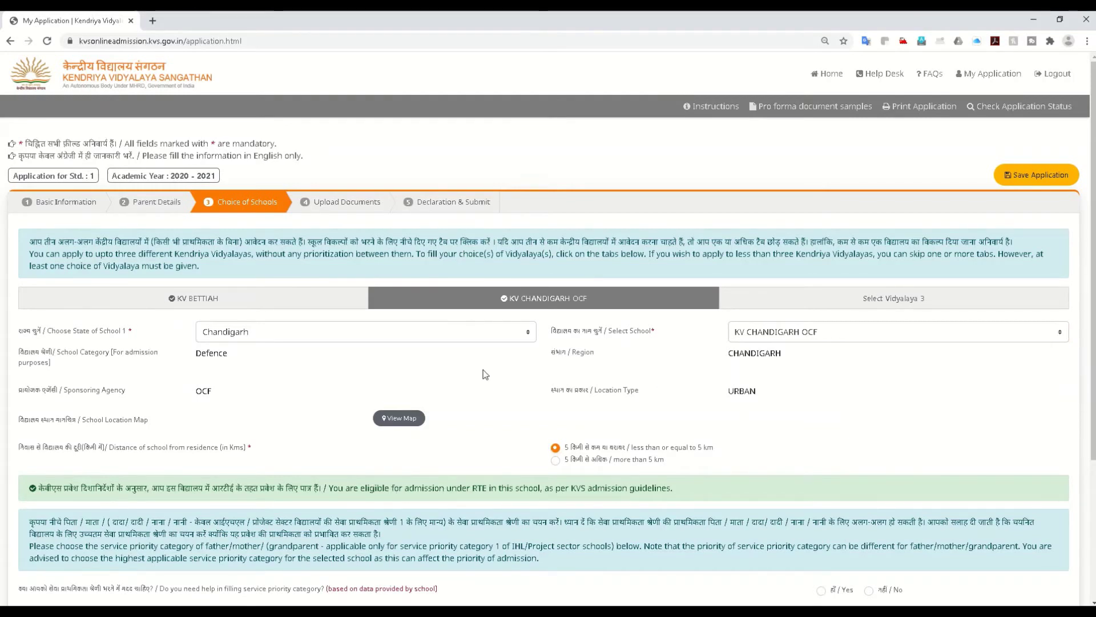
scroll(479, 374, "down", 2)
Step: On the KV BETTIAH choice, request priority-category help and try the parent employer options
left_click(242, 184)
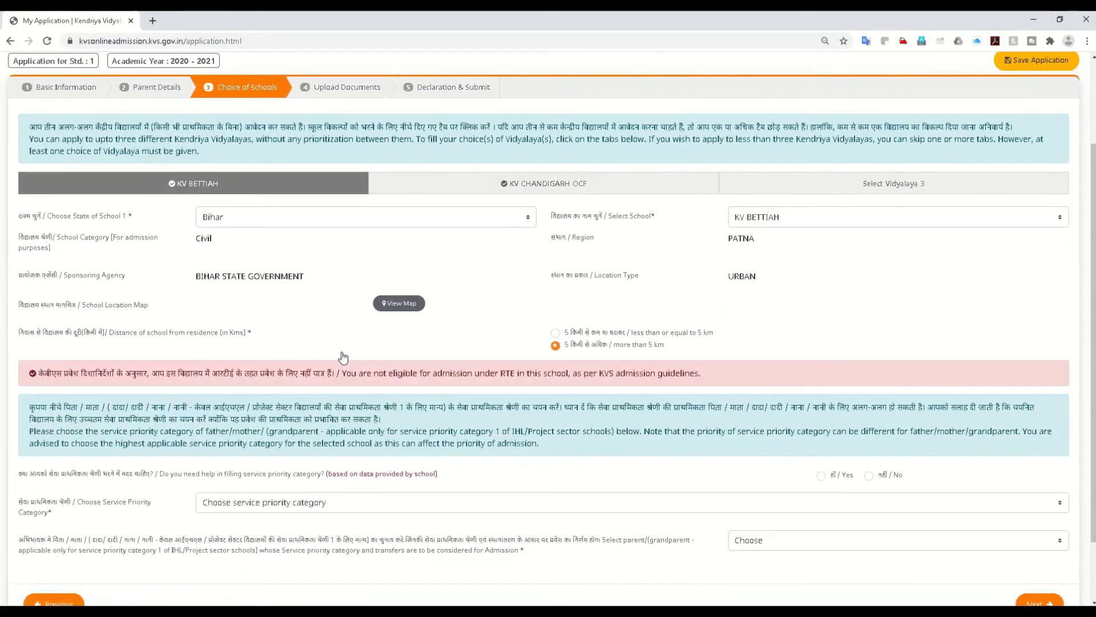
scroll(343, 357, "down", 2)
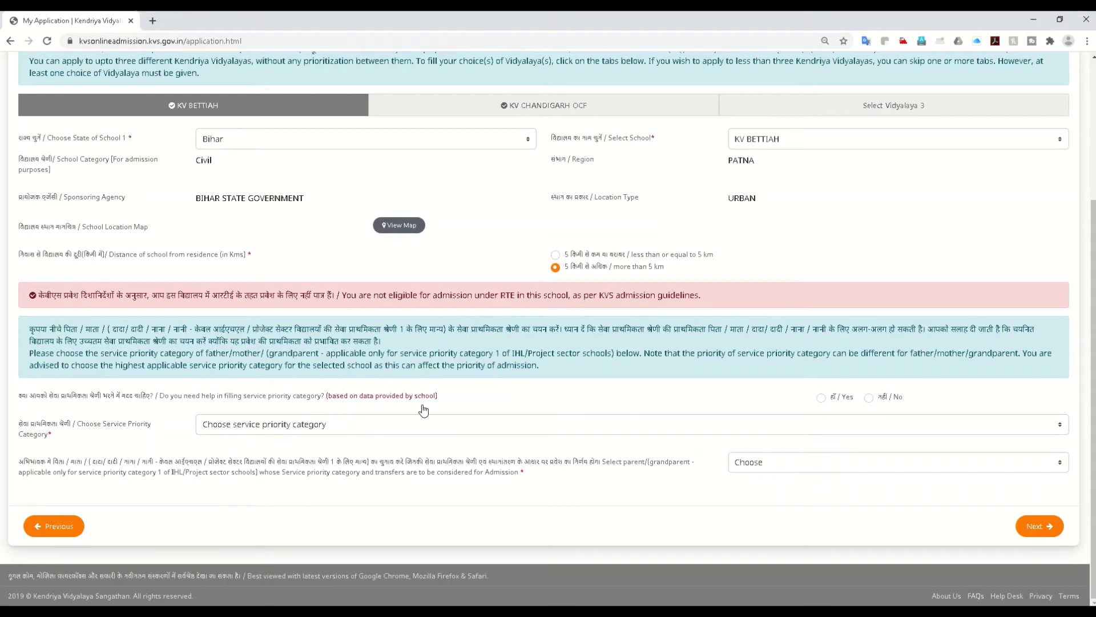
left_click(821, 398)
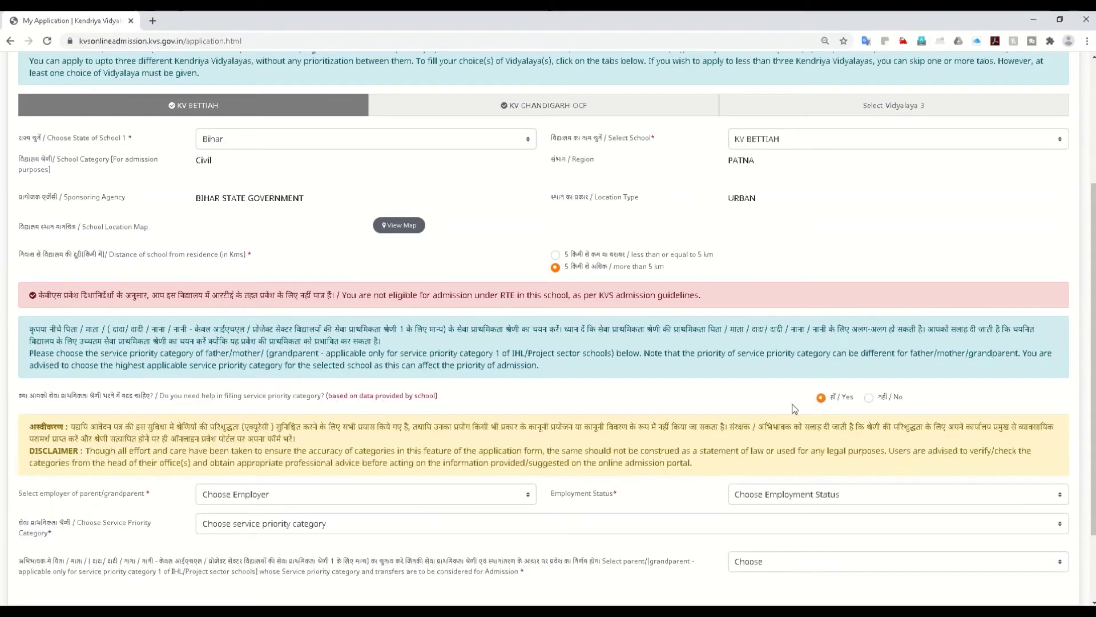
scroll(356, 467, "down", 2)
left_click(289, 395)
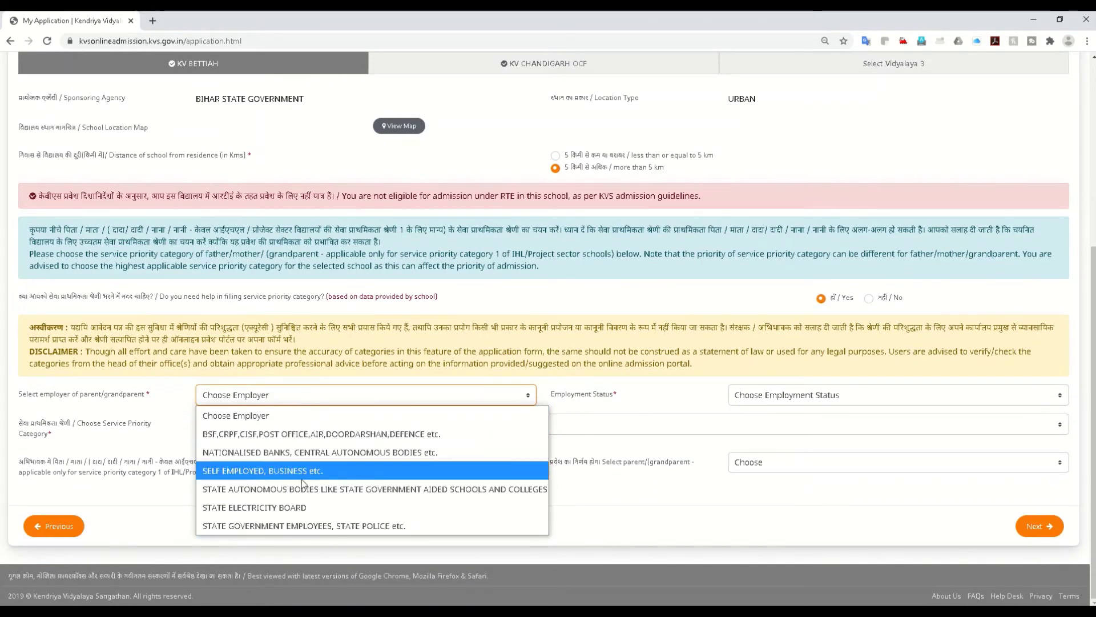
left_click(773, 397)
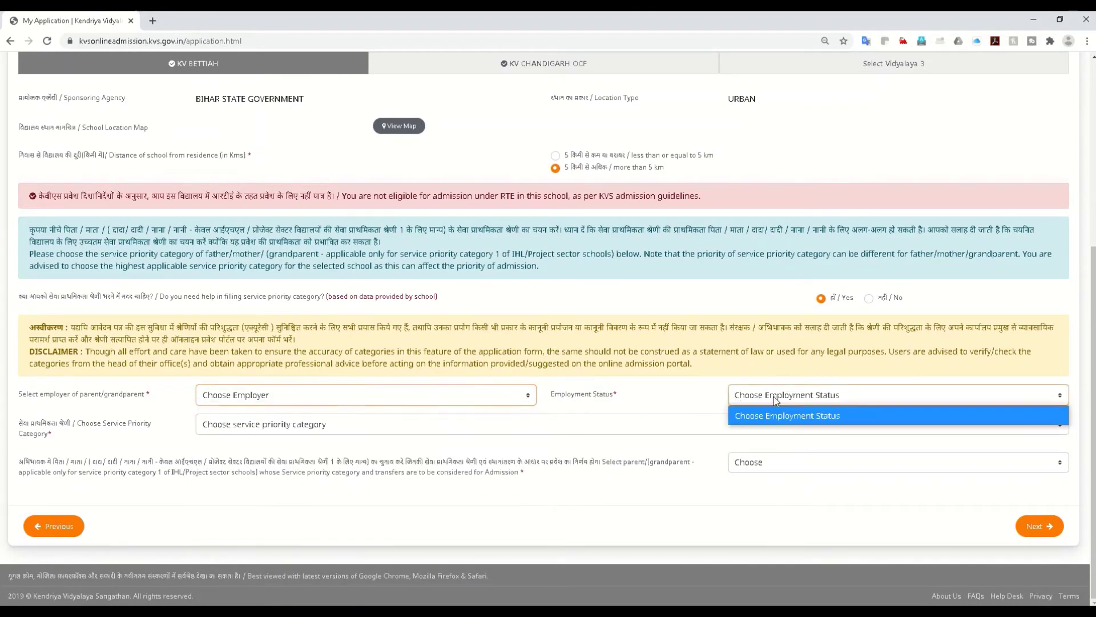
left_click(354, 399)
left_click(262, 471)
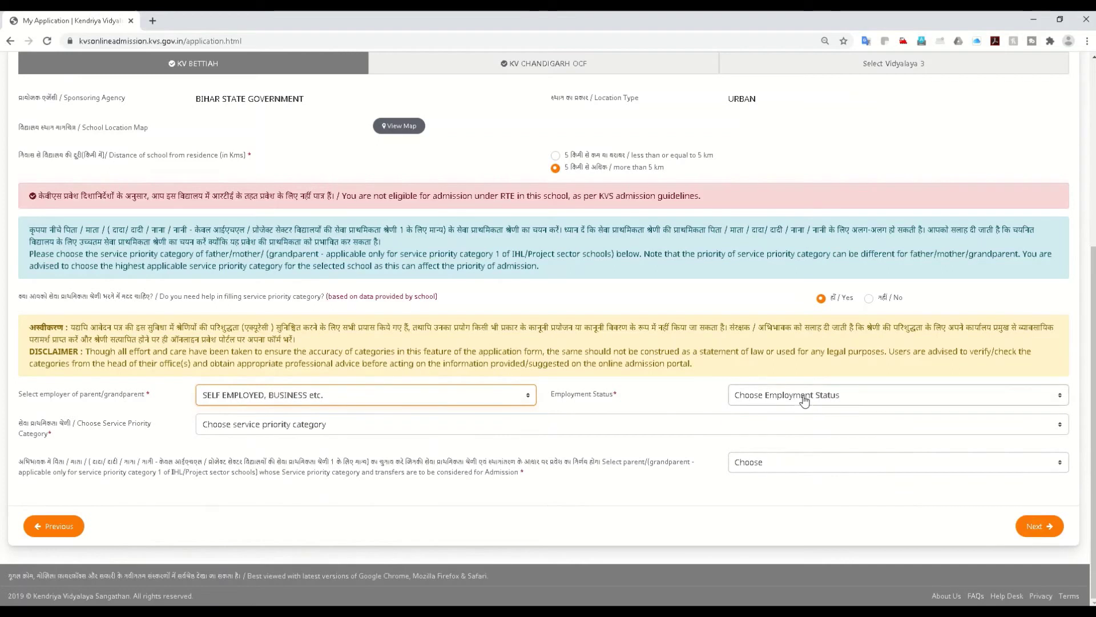
Step: Set employer to Nationalised Banks, status to Serving (Permanent employee) Parent, keeping service priority category 2
left_click(805, 396)
left_click(805, 398)
left_click(384, 397)
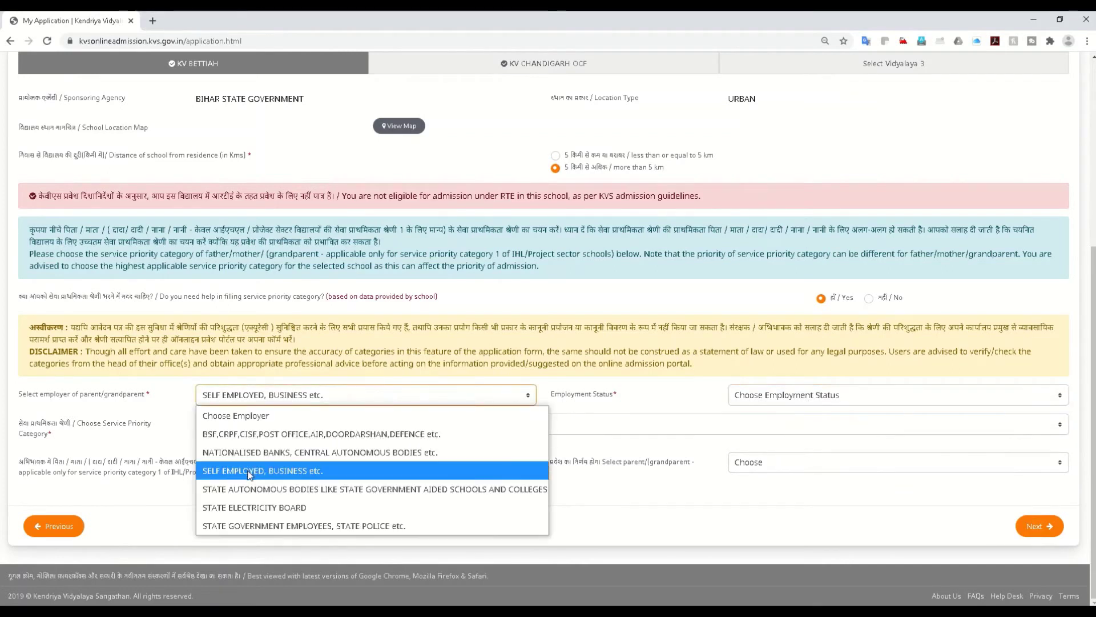
left_click(251, 453)
left_click(801, 400)
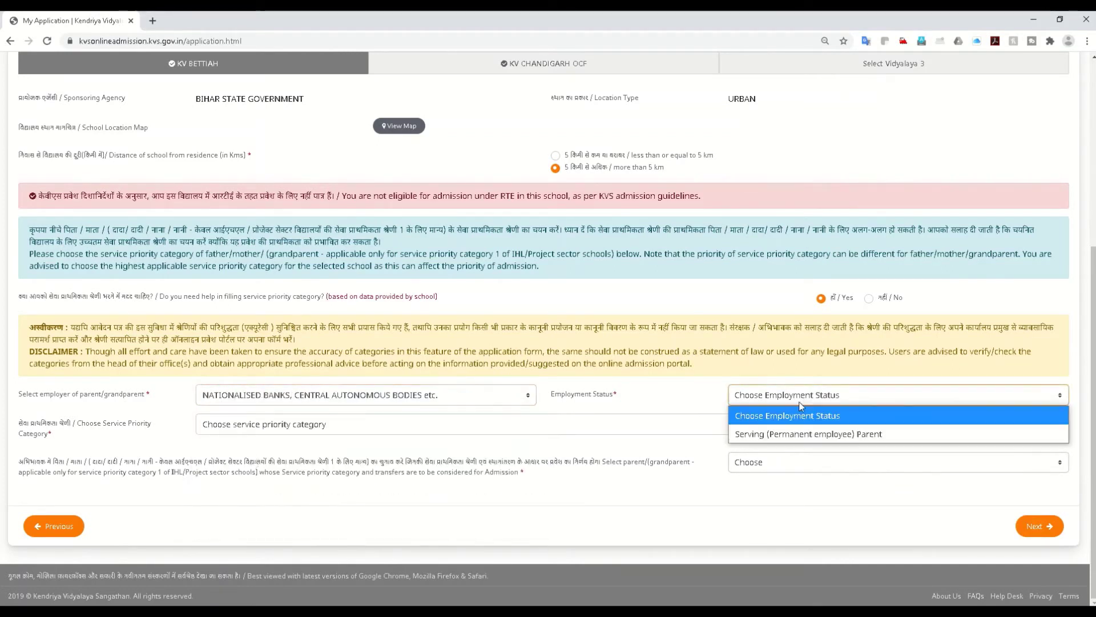
left_click(765, 434)
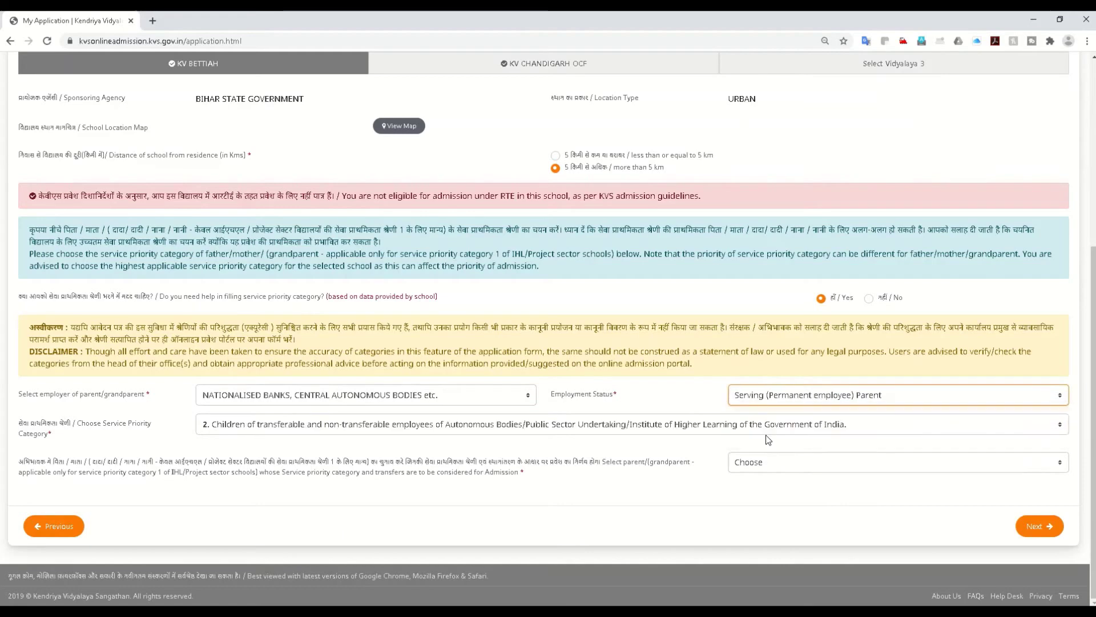
left_click(316, 428)
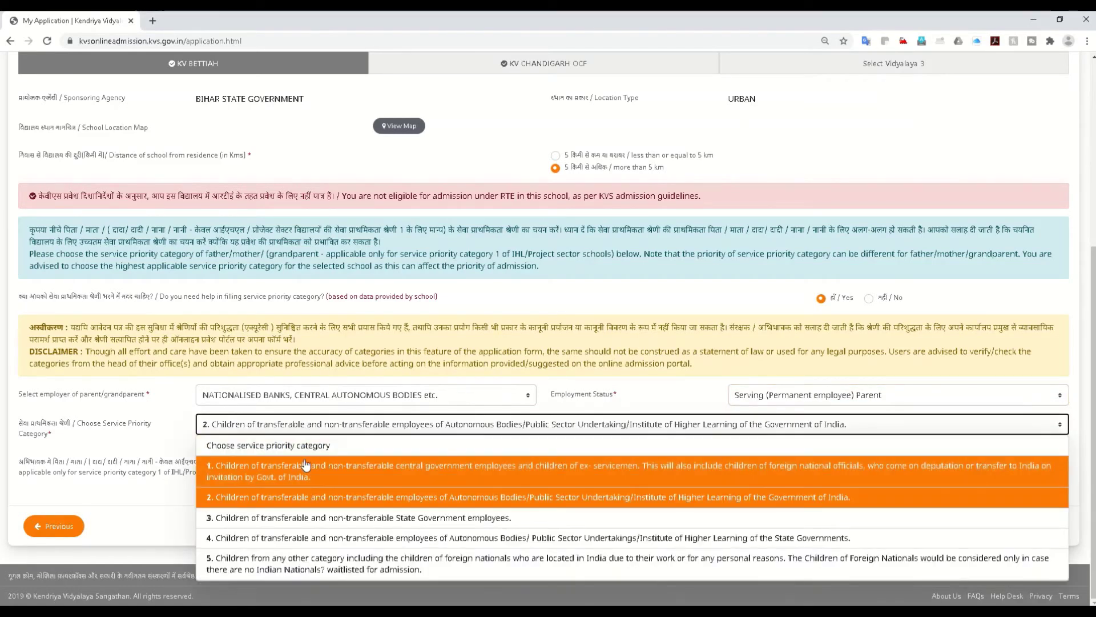
left_click(316, 428)
scroll(762, 530, "up", 1)
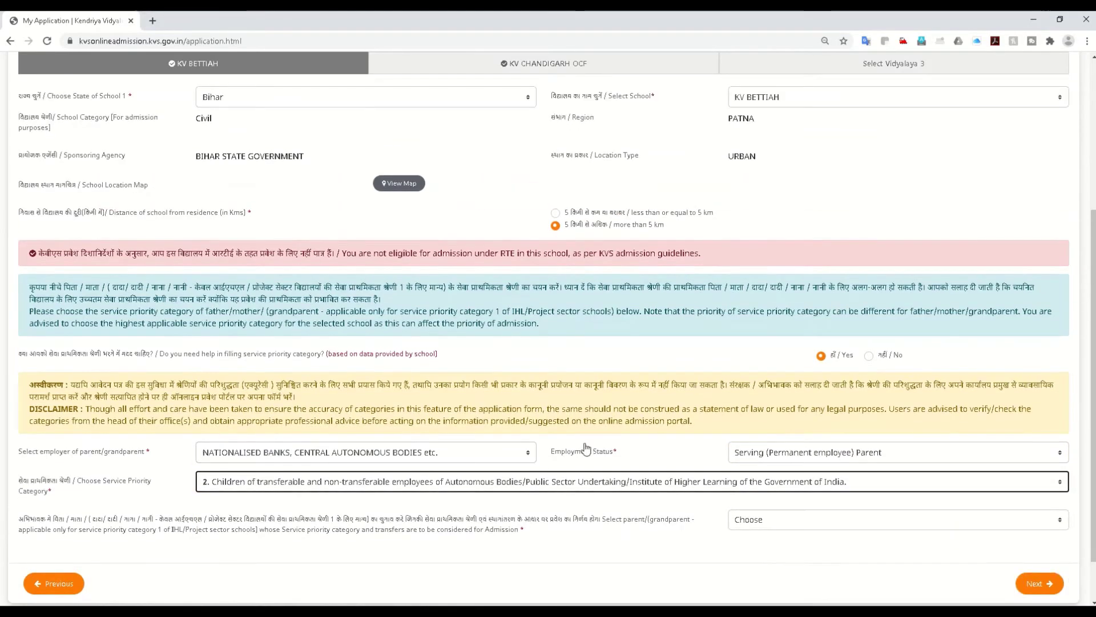
Step: Browse the priority parent choices for KV BETTIAH, initially picking Mother
left_click(764, 528)
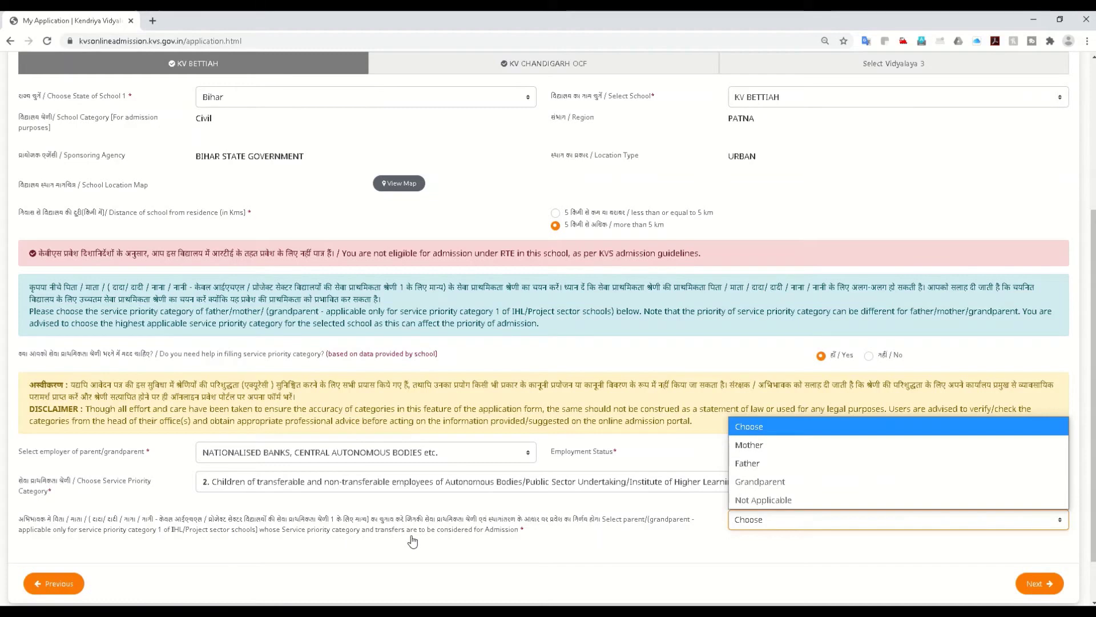
key("Up")
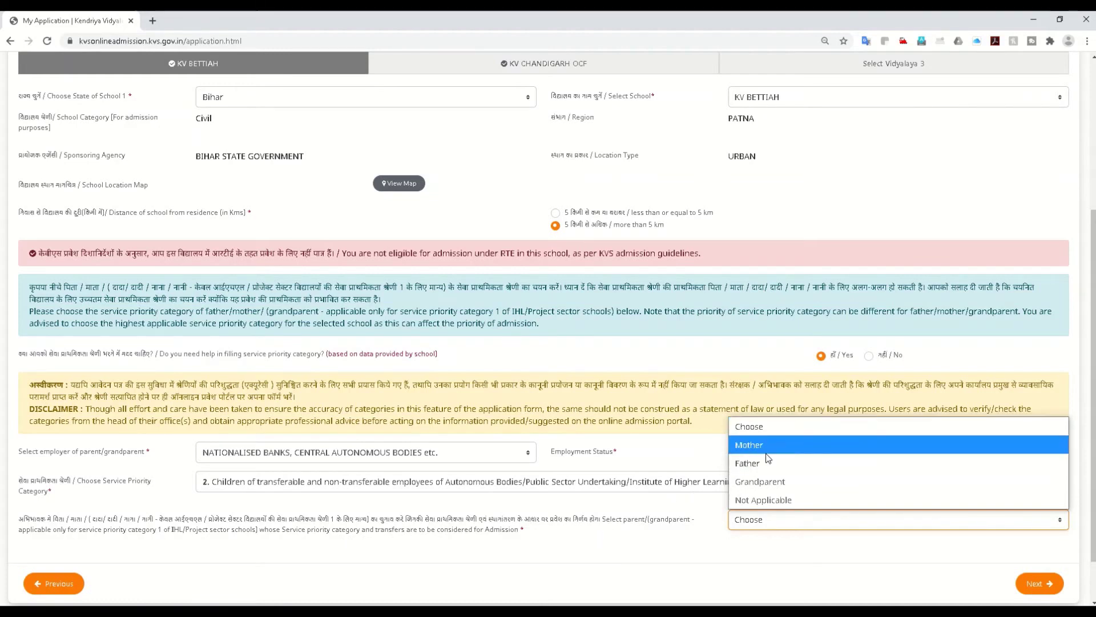
key("Down")
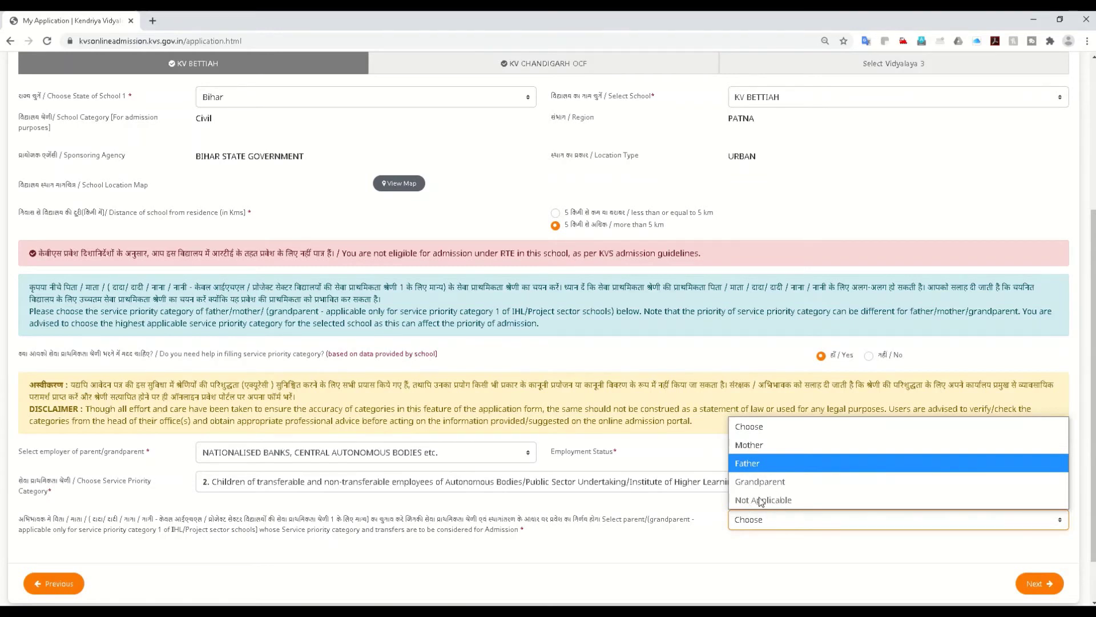
left_click(752, 452)
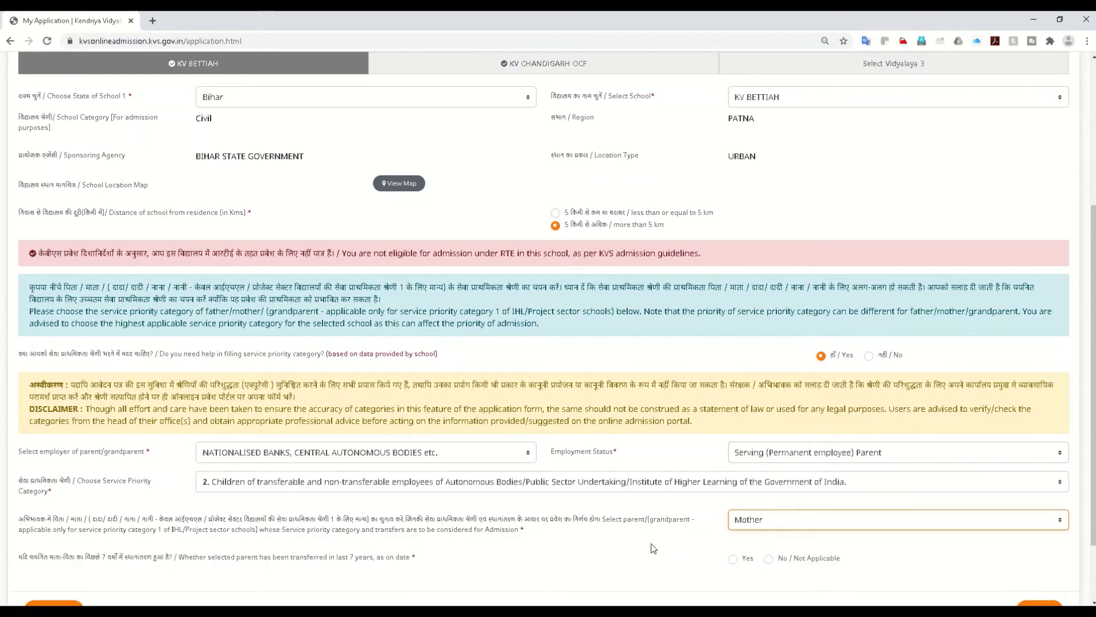
scroll(654, 548, "down", 2)
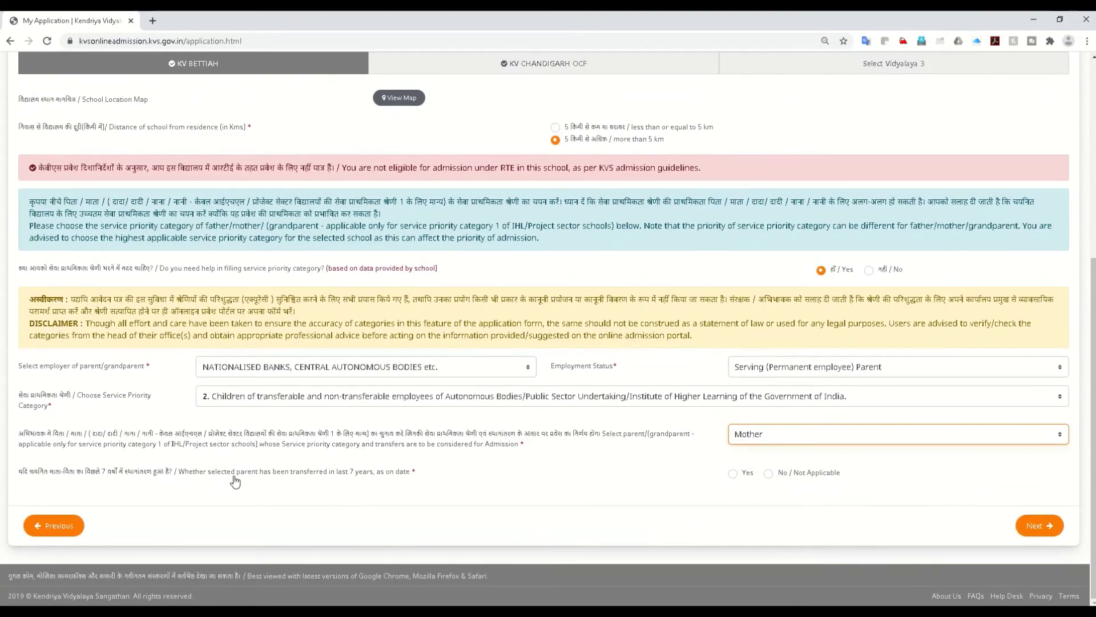
Step: Select Father as the priority parent, dismiss the warning, and answer No / Not Applicable to transfer
left_click(810, 440)
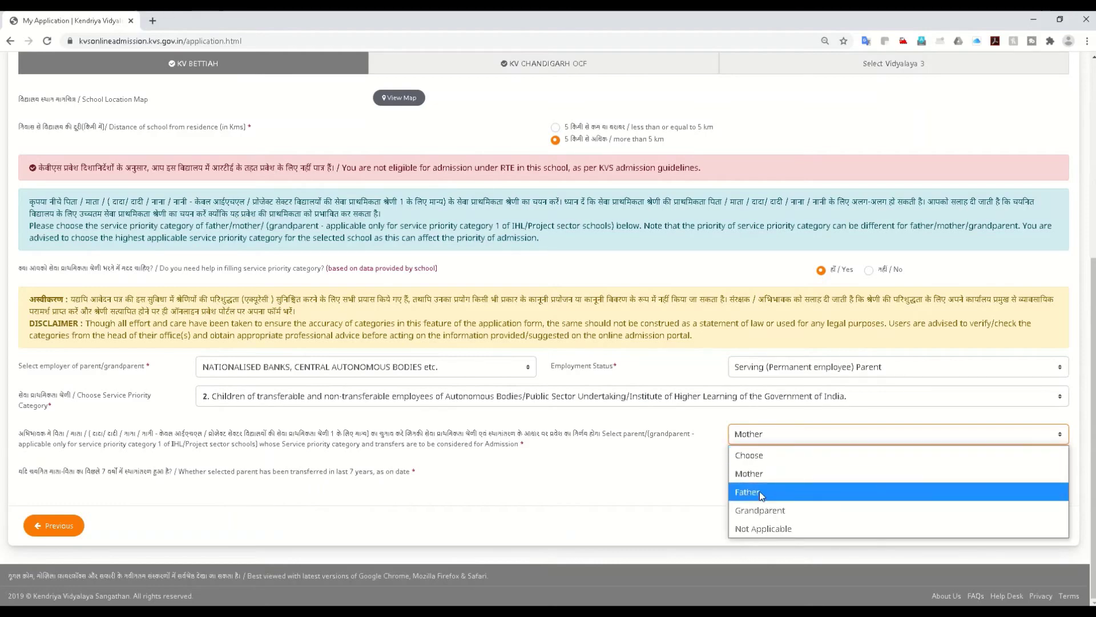
left_click(759, 491)
left_click(542, 380)
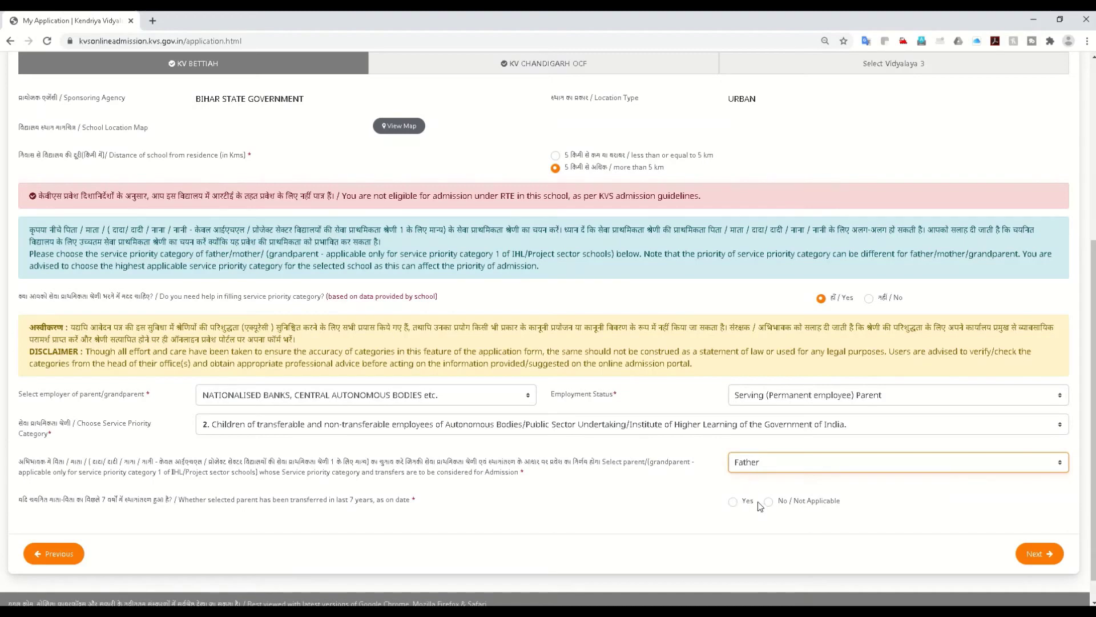
left_click(746, 506)
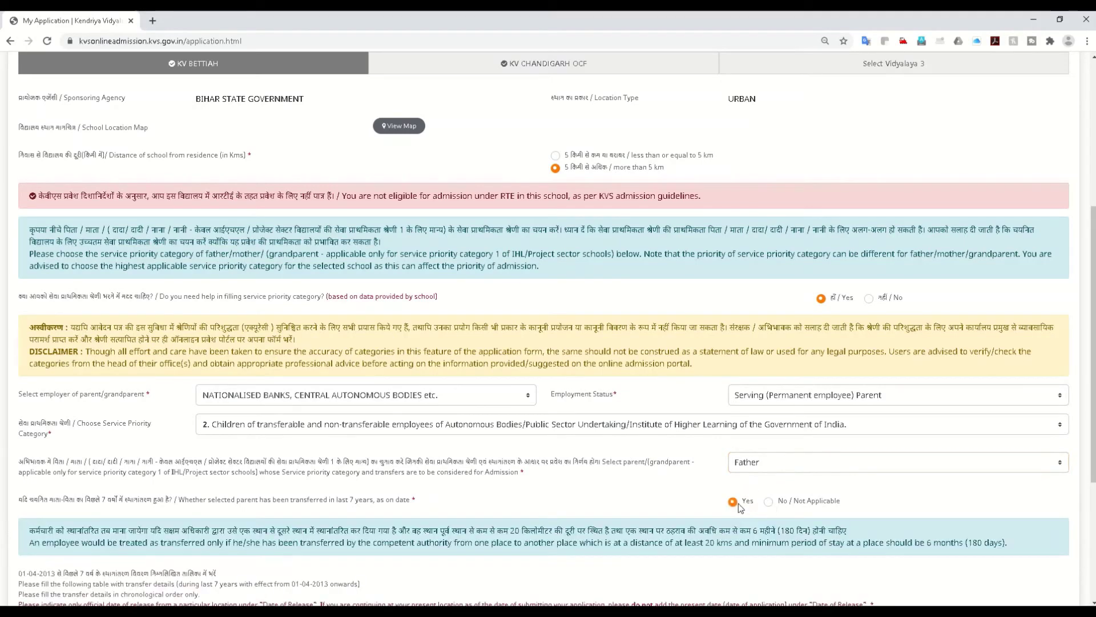
scroll(451, 492, "down", 2)
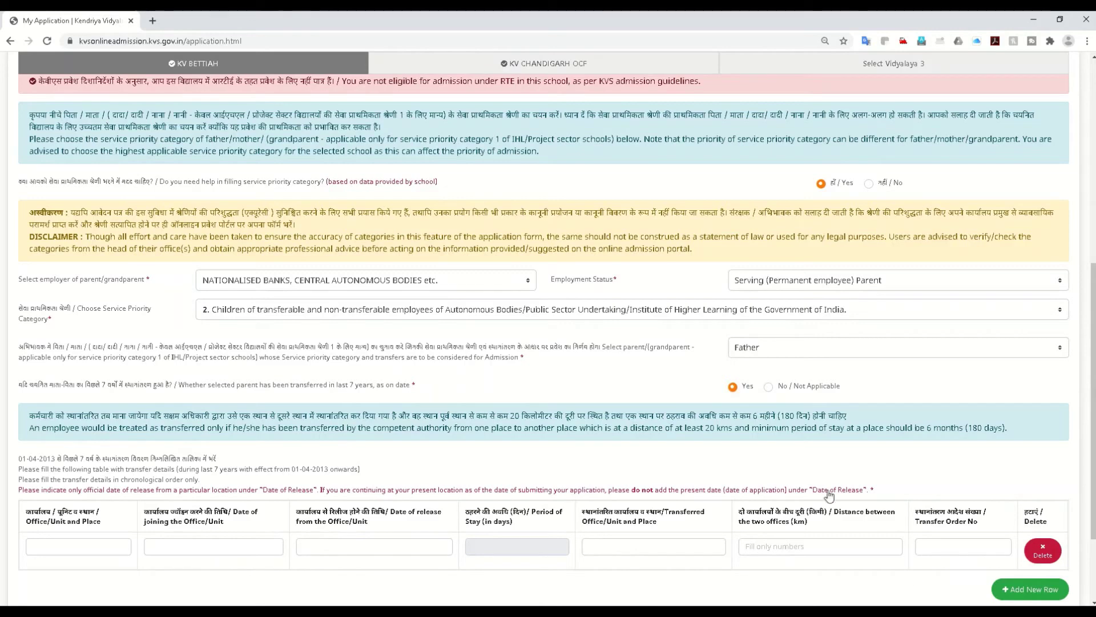
left_click(769, 388)
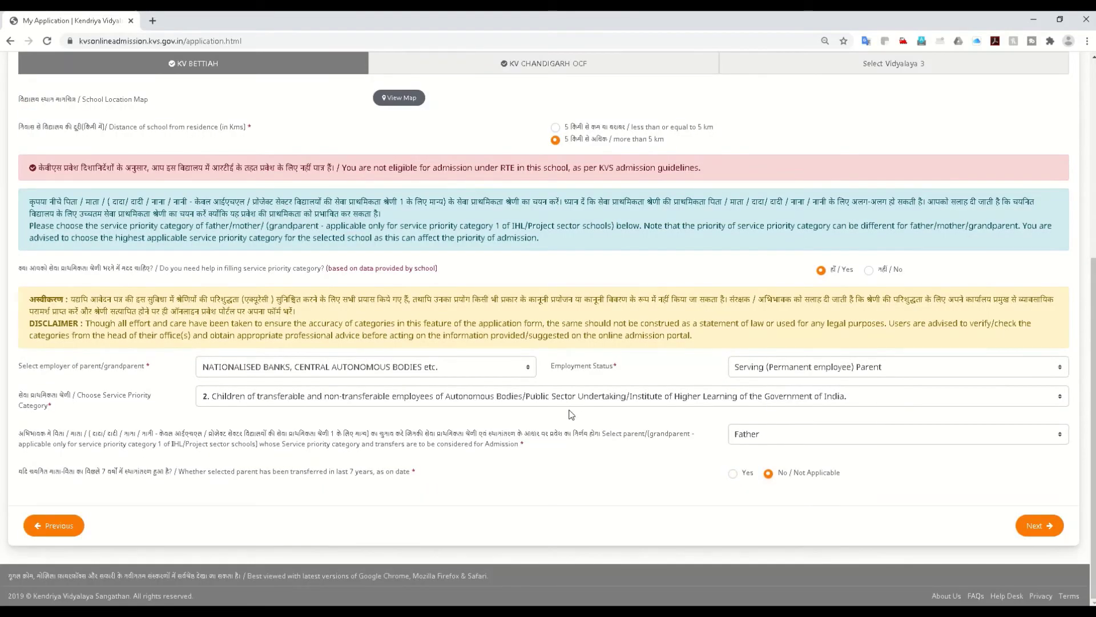
Step: On the KV CHANDIGARH OCF choice, pick service priority category 5 and answer No to help
scroll(489, 497, "up", 2)
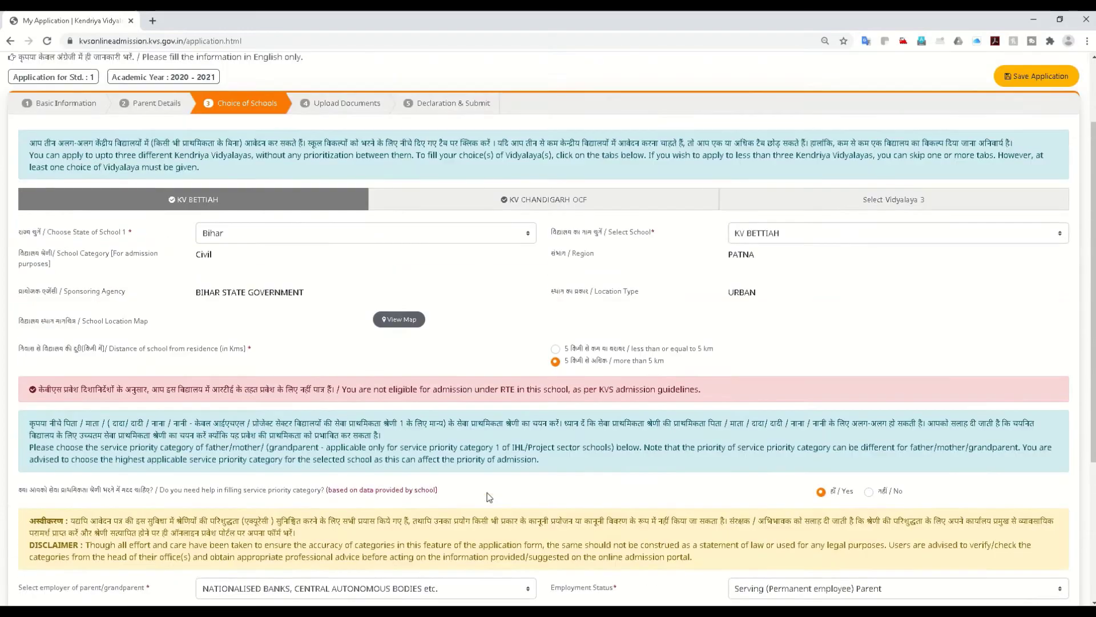
scroll(486, 494, "down", 1)
scroll(485, 493, "up", 2)
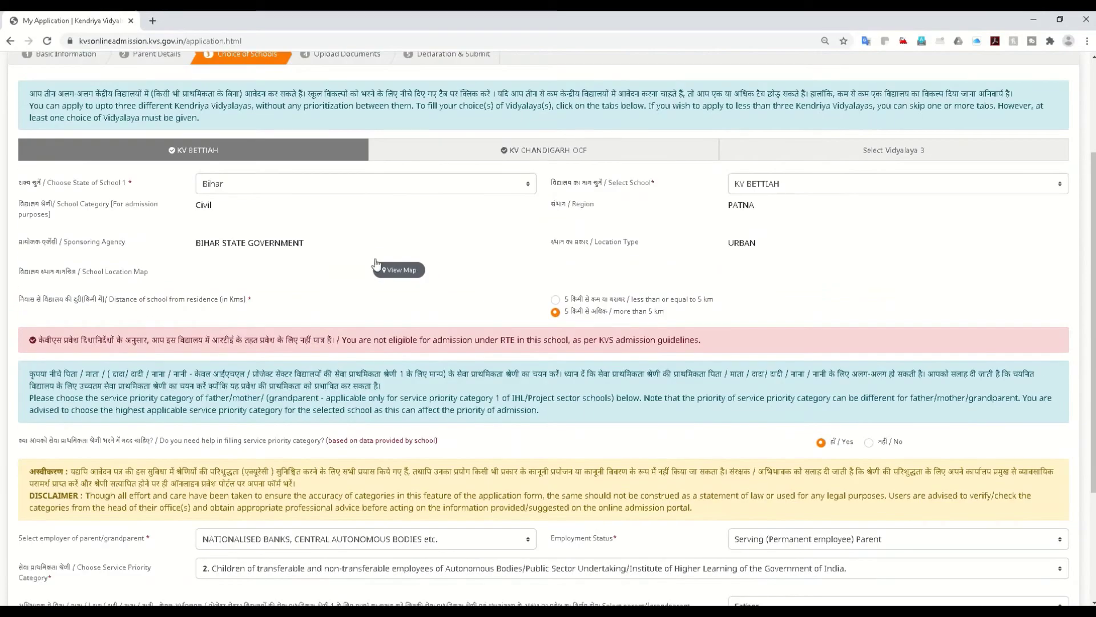
scroll(414, 531, "down", 2)
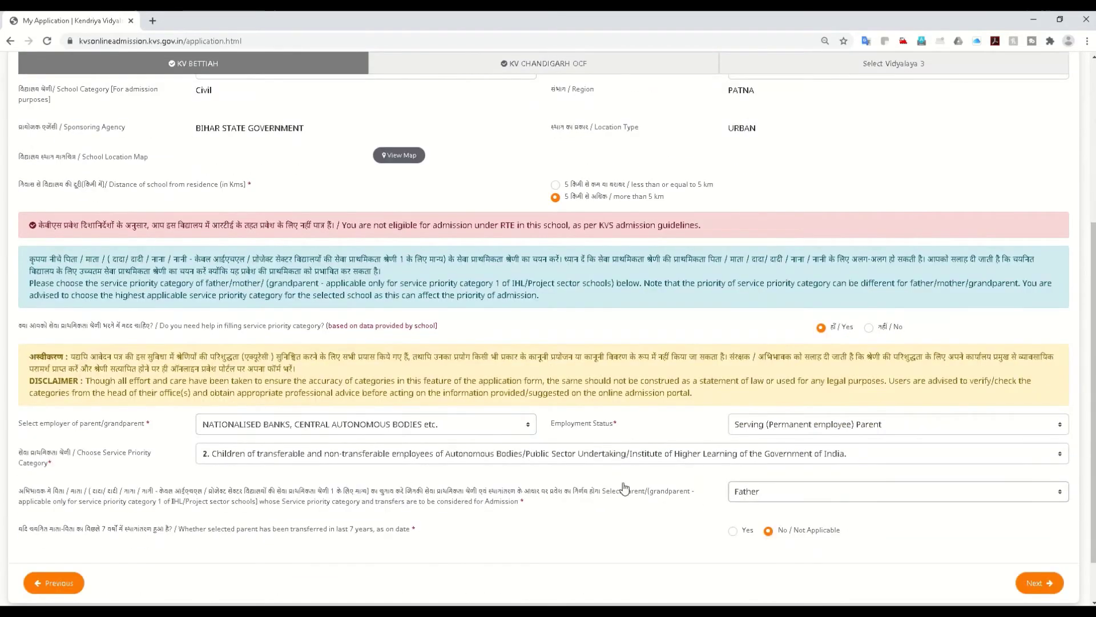
scroll(515, 252, "up", 3)
left_click(513, 215)
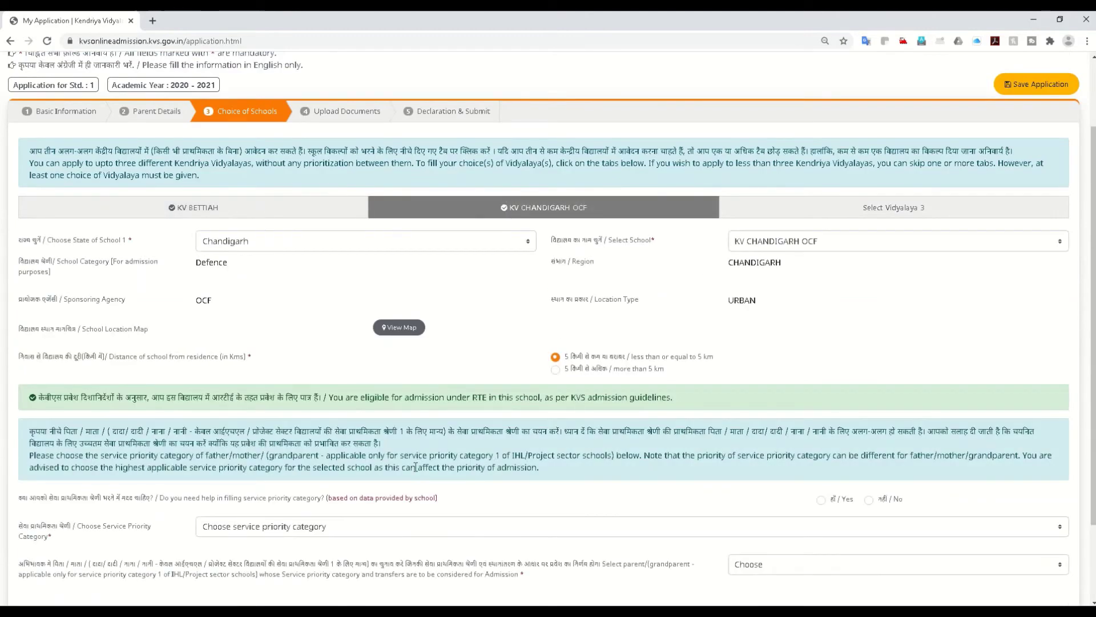
scroll(396, 438, "down", 2)
left_click(380, 428)
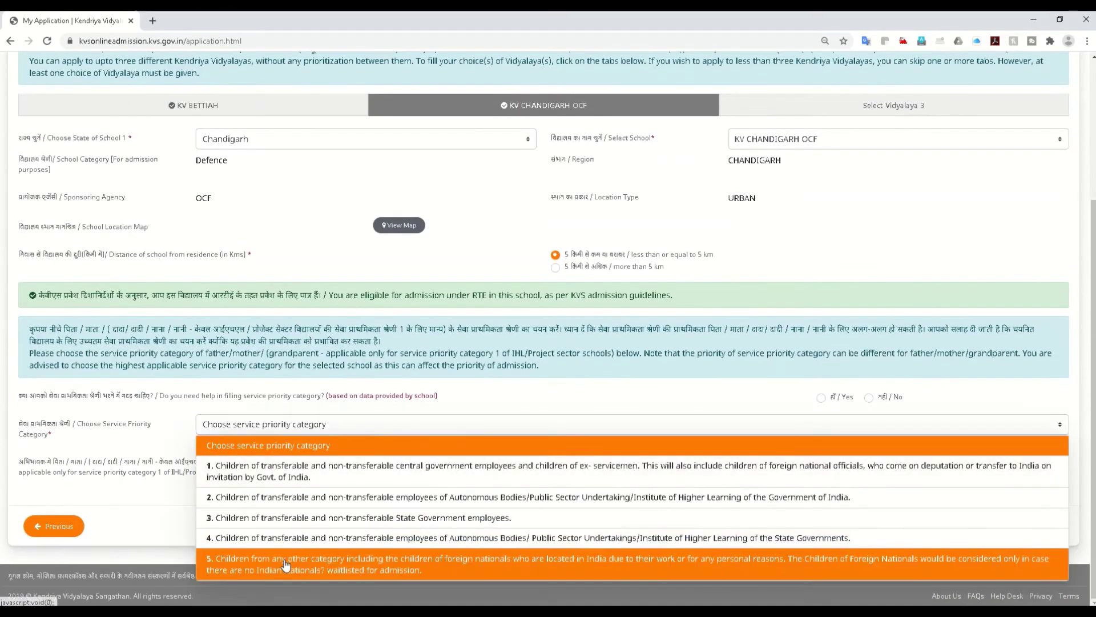
left_click(445, 560)
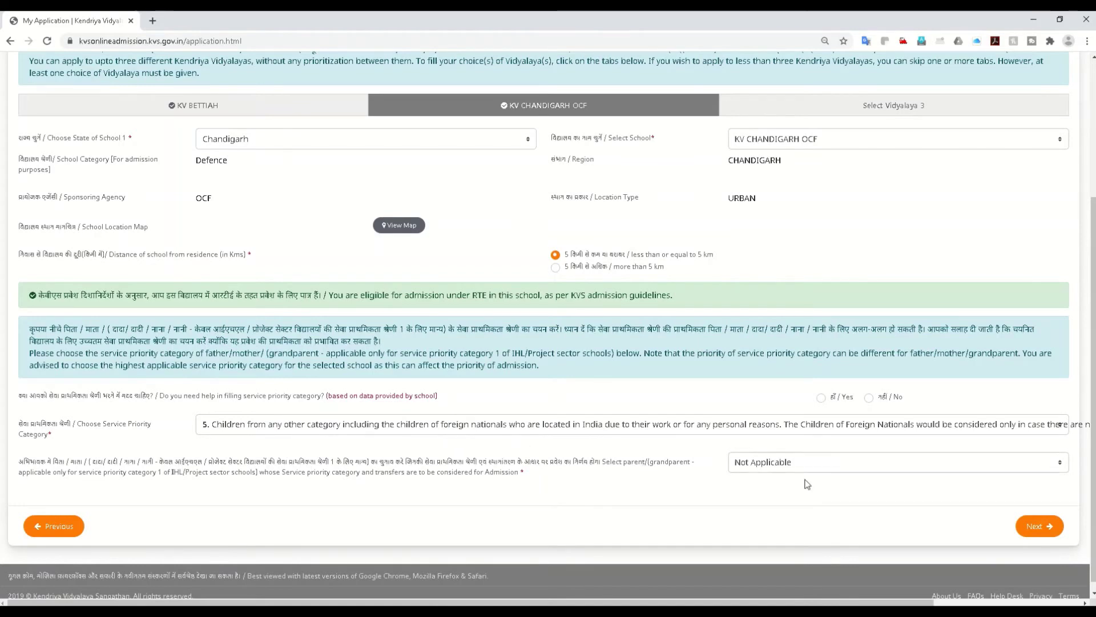
left_click(869, 397)
scroll(674, 462, "up", 1)
scroll(674, 463, "up", 3)
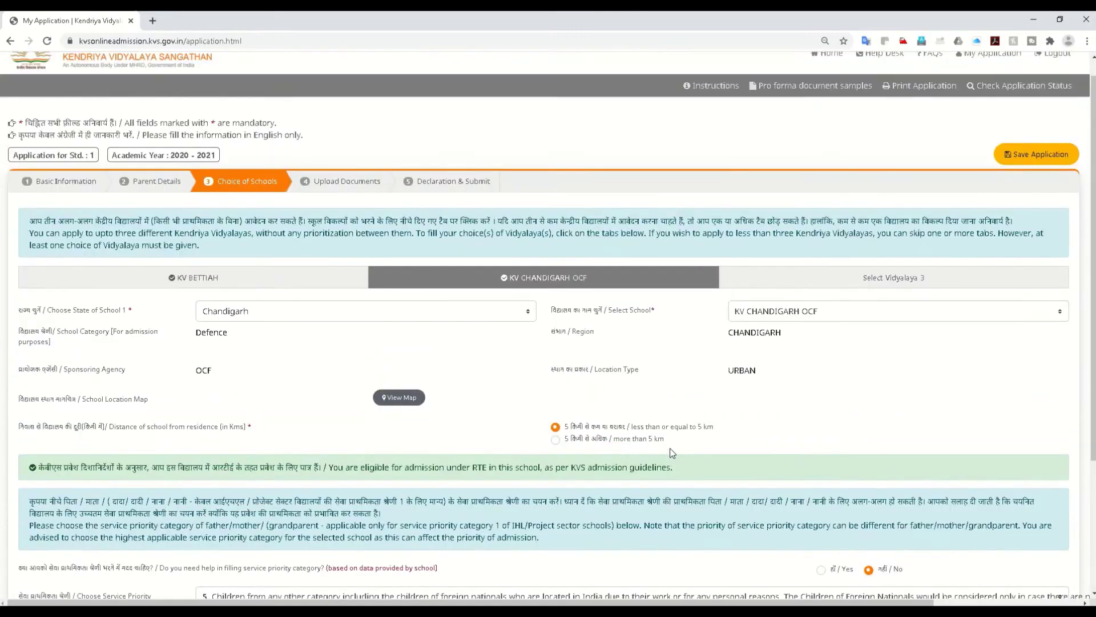
scroll(670, 448, "down", 3)
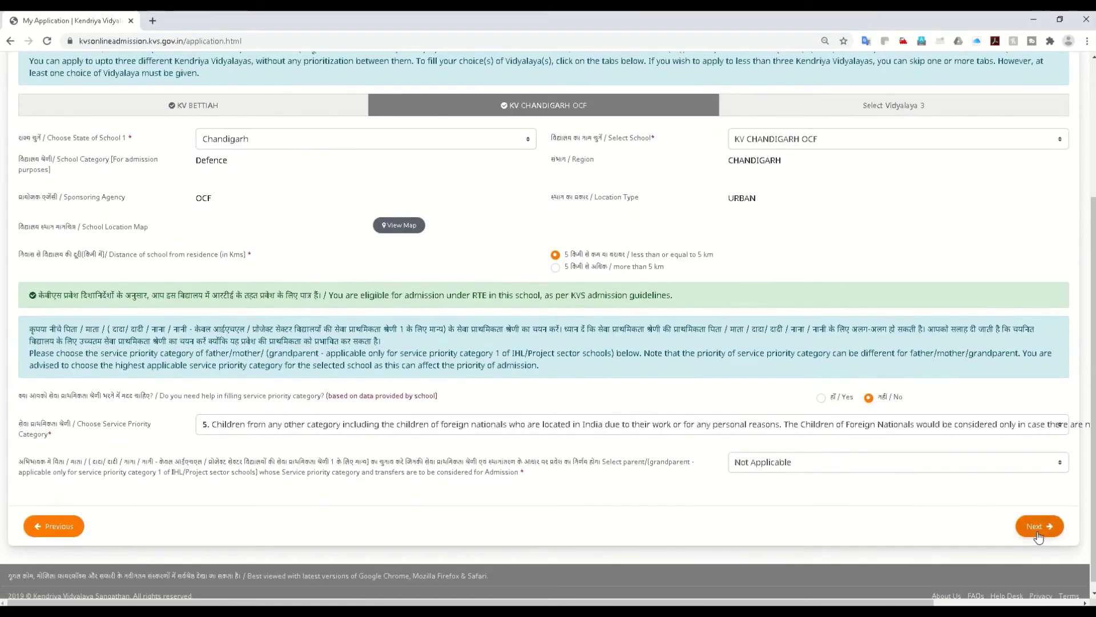
Step: Try to continue past school choices, revisiting Parent Details and dismissing the father-details warning twice
left_click(1038, 536)
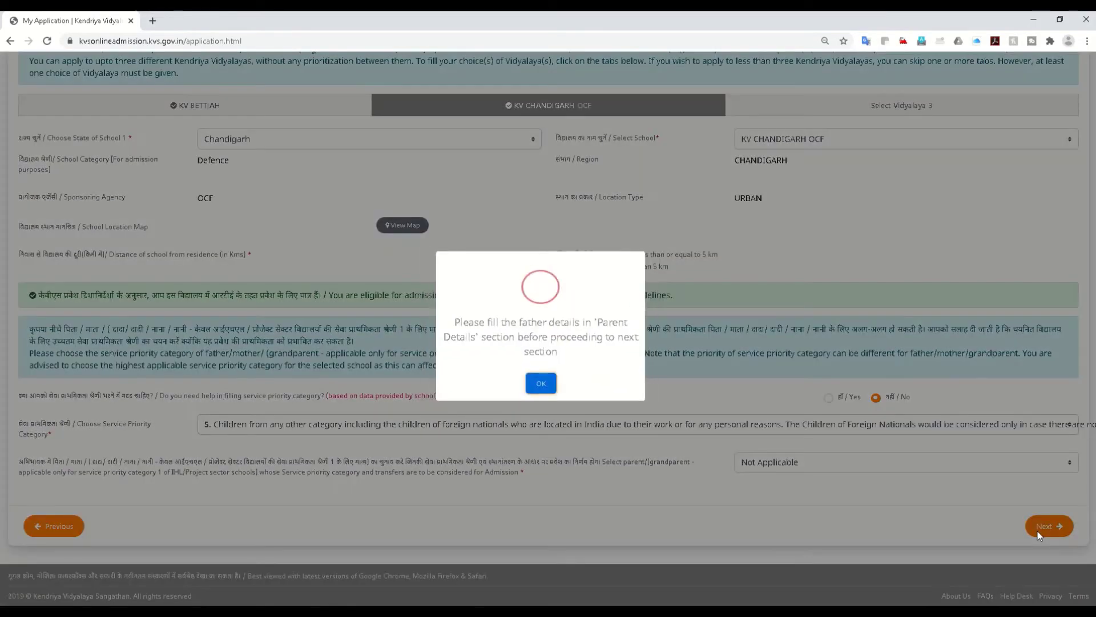
left_click(541, 386)
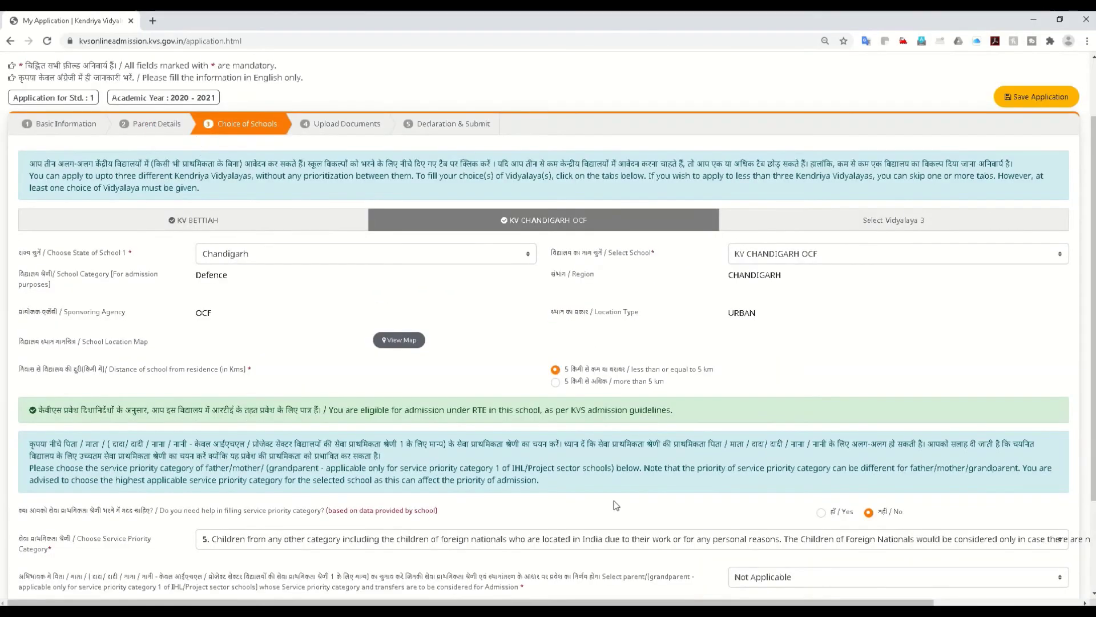
scroll(297, 512, "down", 2)
left_click(52, 534)
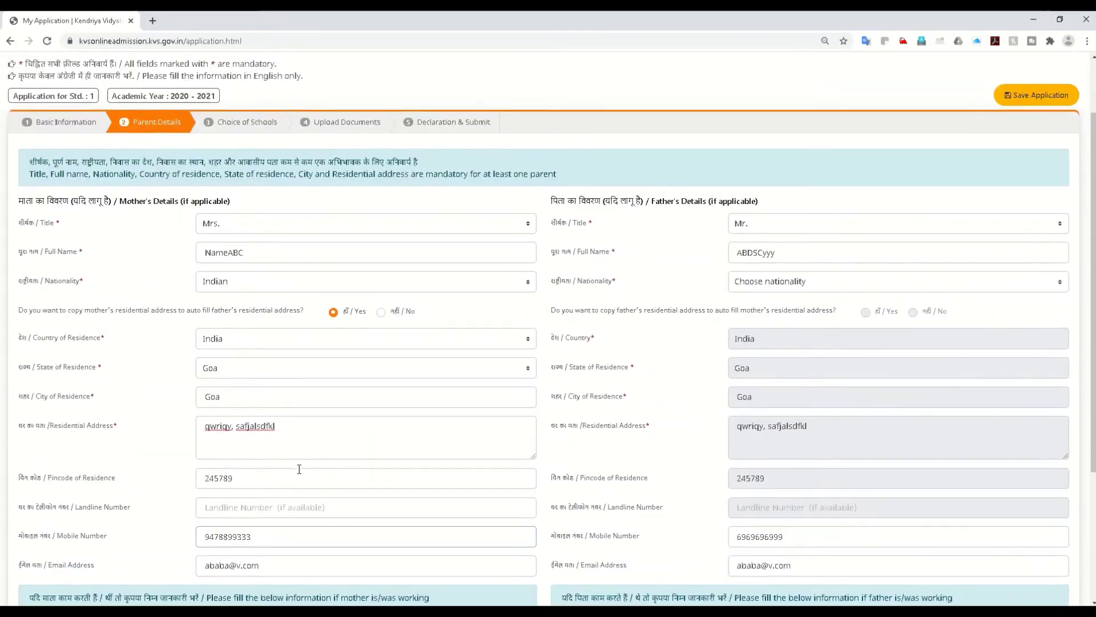
scroll(299, 468, "down", 3)
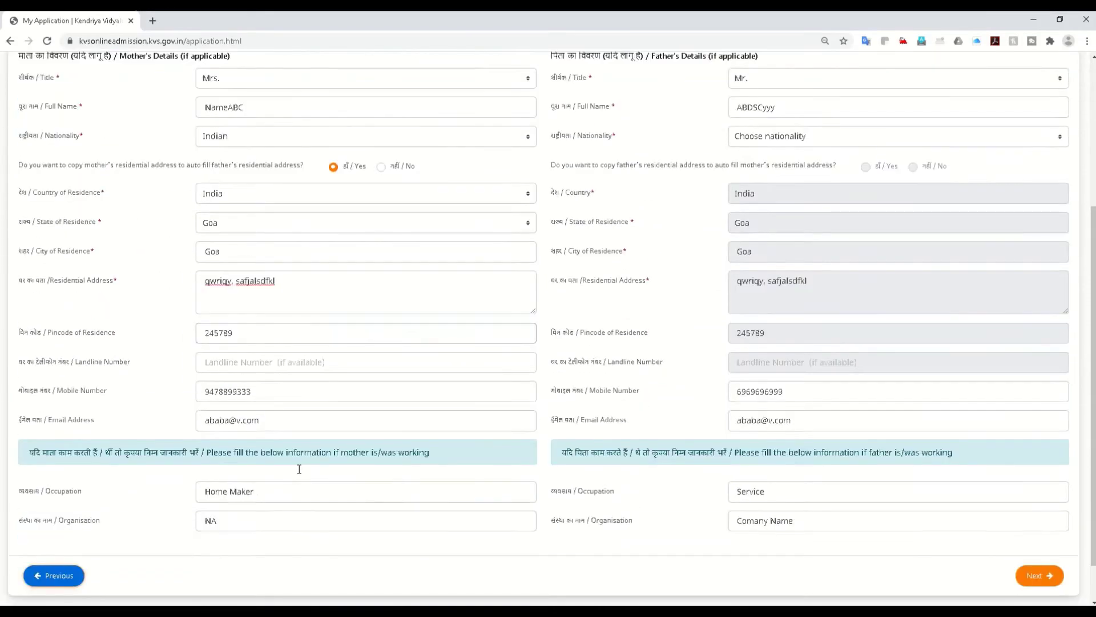
left_click(1034, 526)
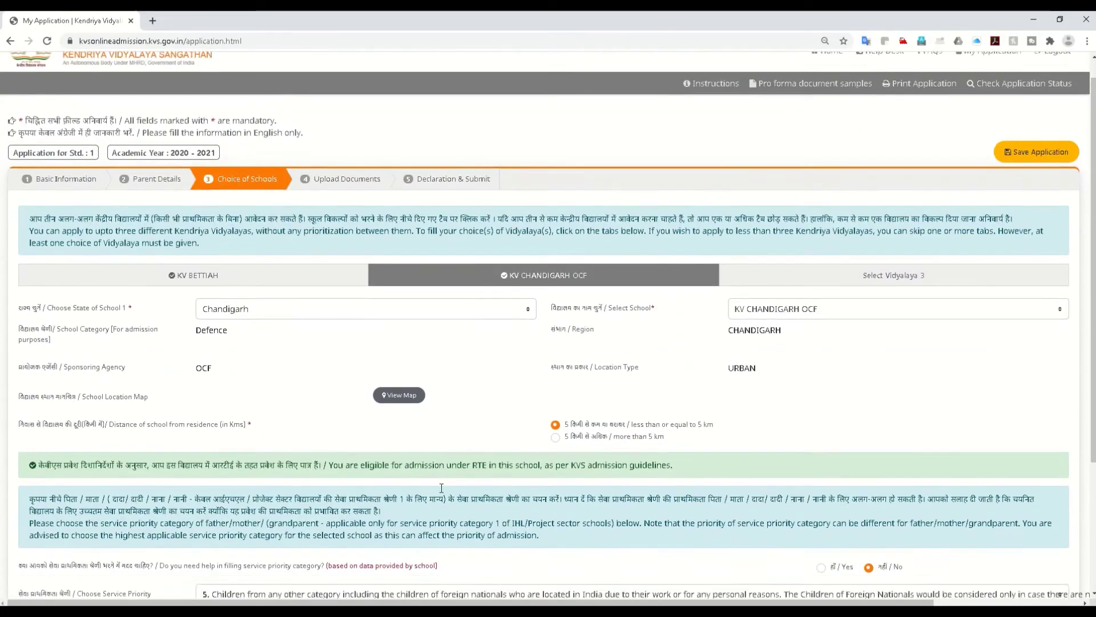
scroll(441, 493, "down", 3)
left_click(1030, 522)
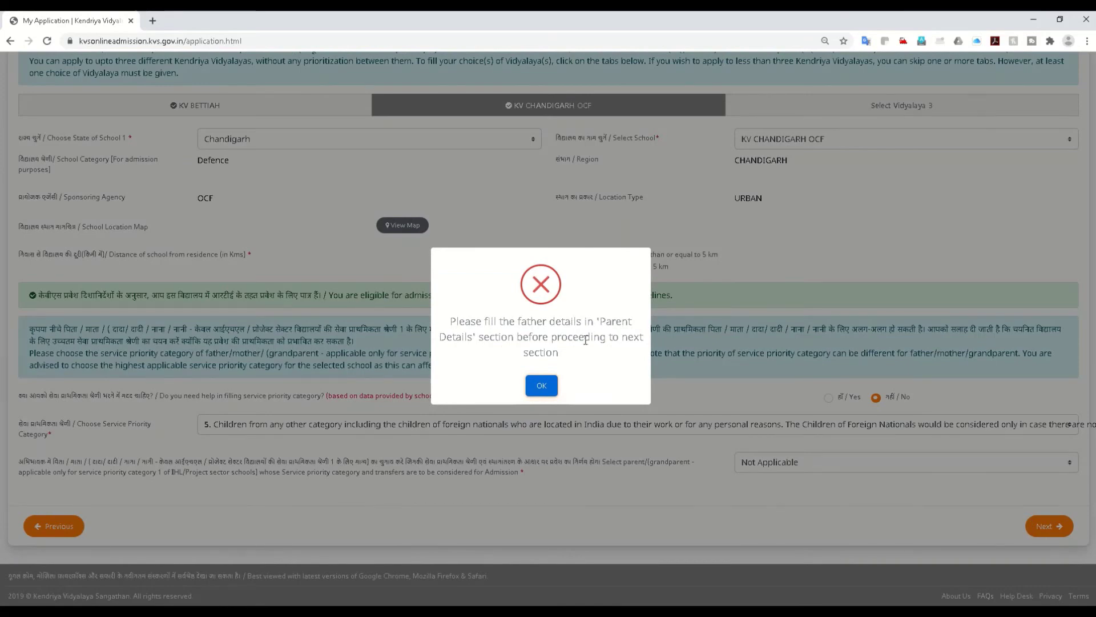
left_click(532, 388)
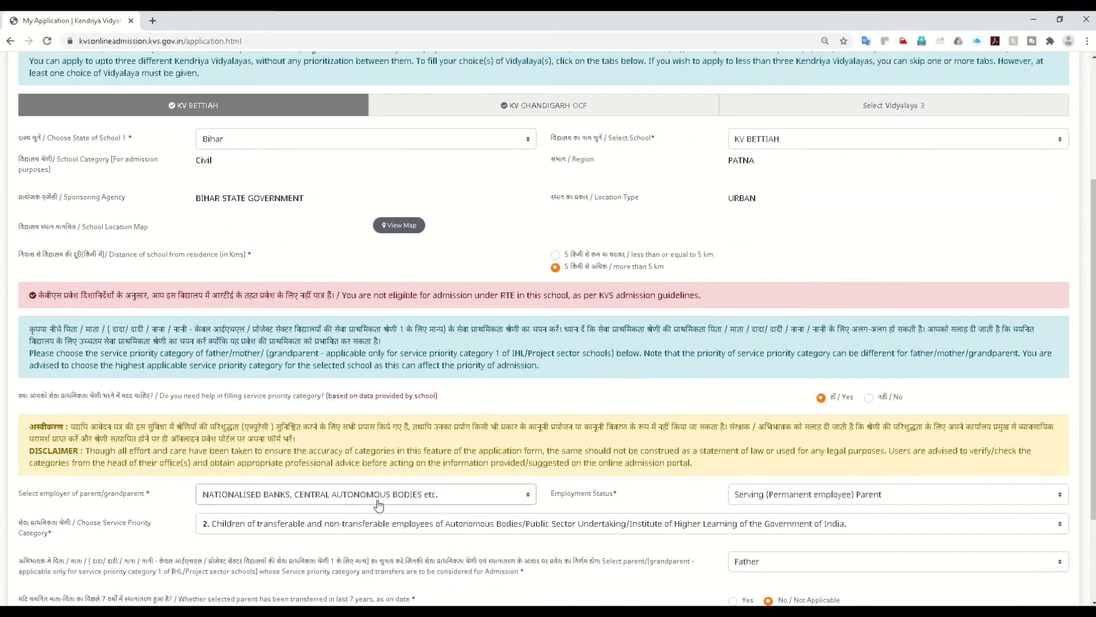
Step: For KV BETTIAH, answer No to priority help, pick service category 5, and continue
left_click(378, 505)
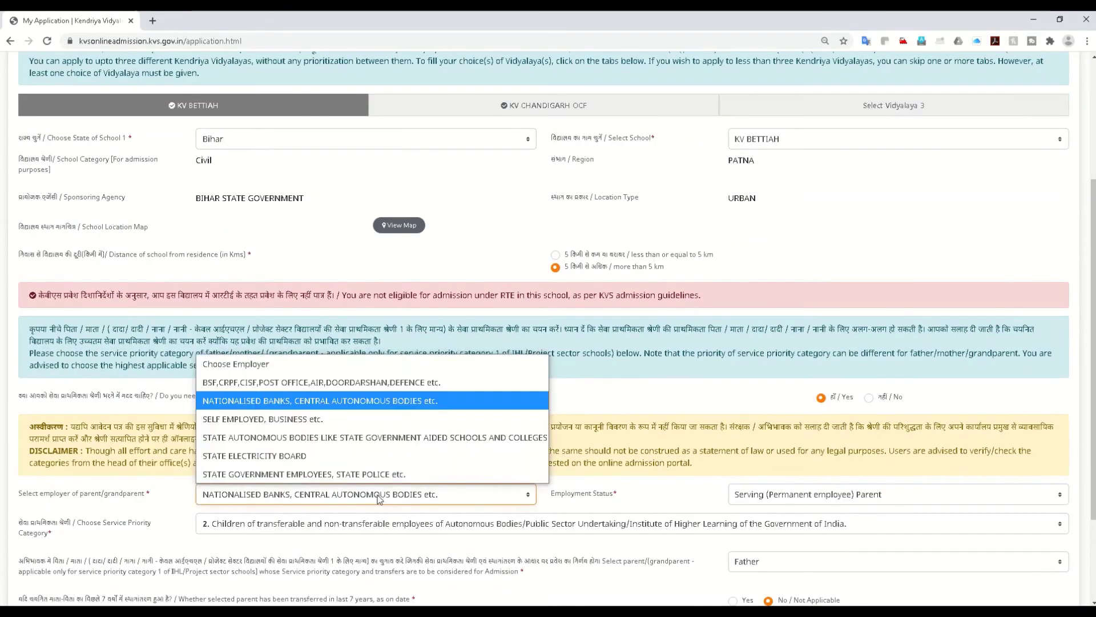
left_click(824, 410)
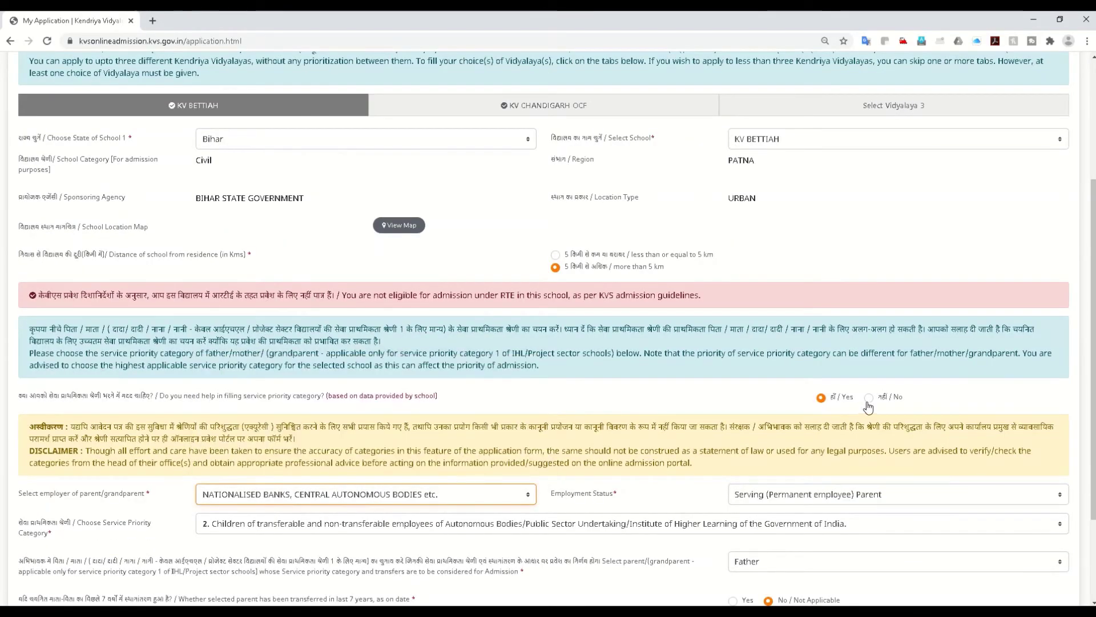
left_click(868, 397)
left_click(342, 423)
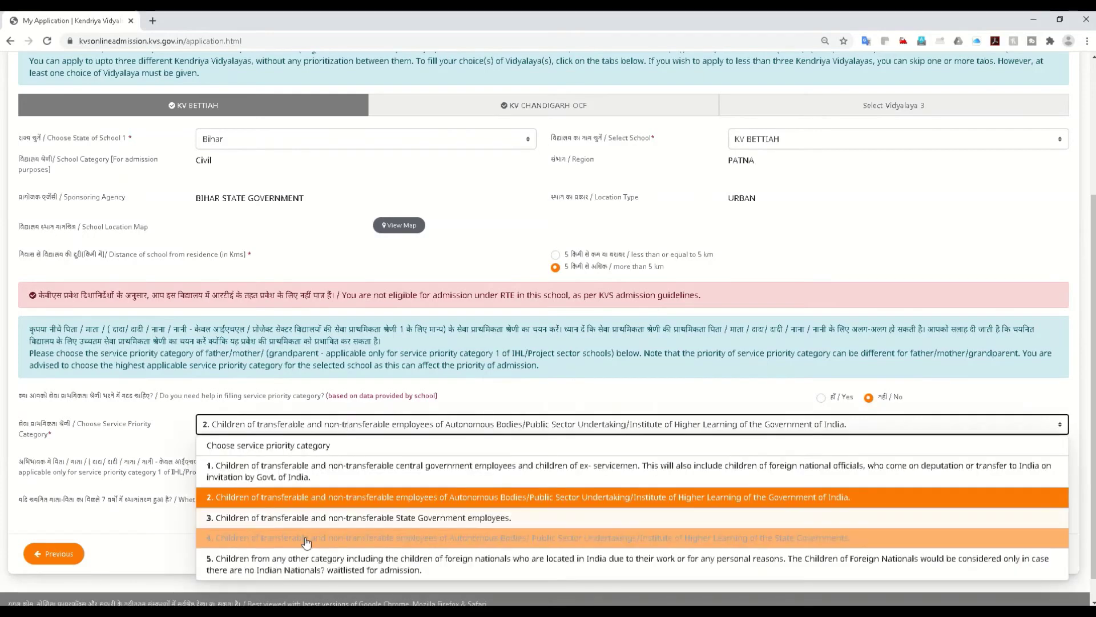
left_click(320, 562)
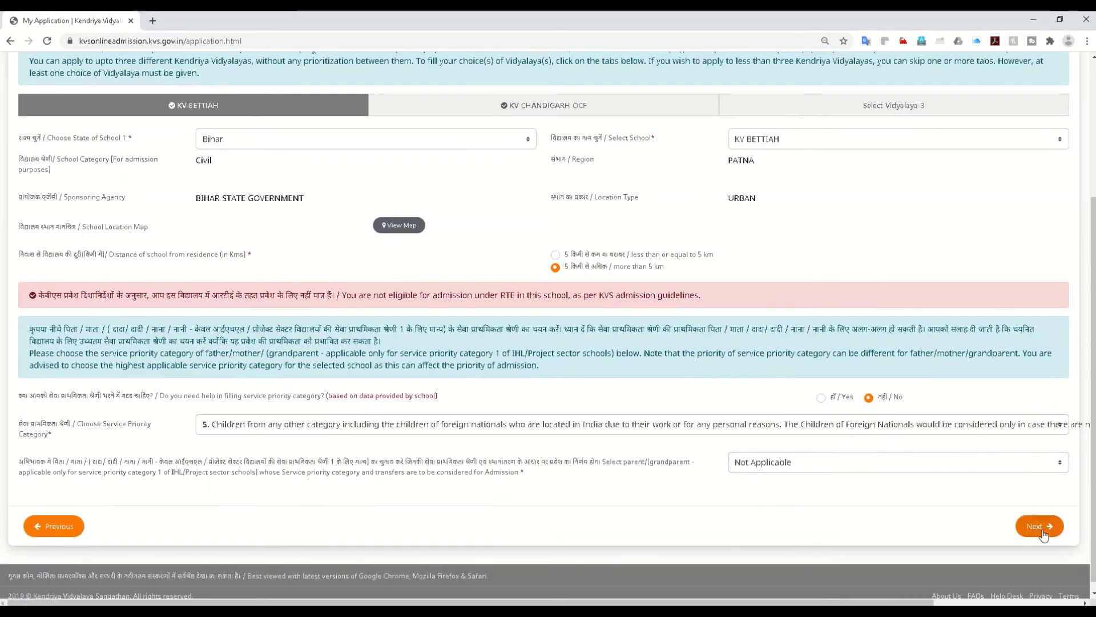
left_click(1039, 526)
scroll(542, 420, "up", 1)
scroll(542, 420, "up", 1)
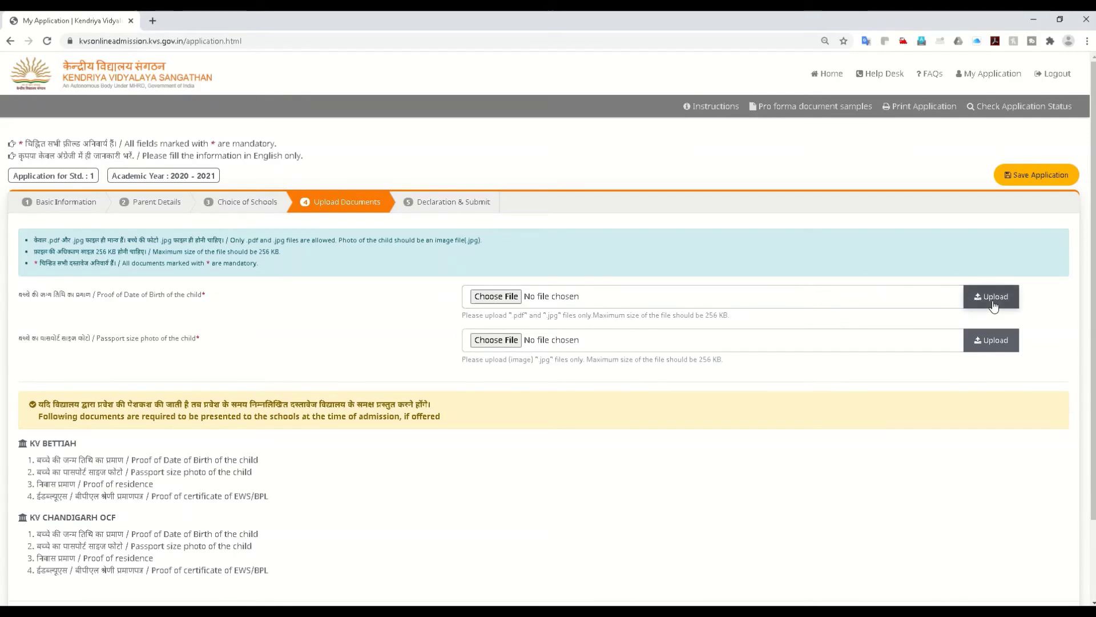
left_click(489, 304)
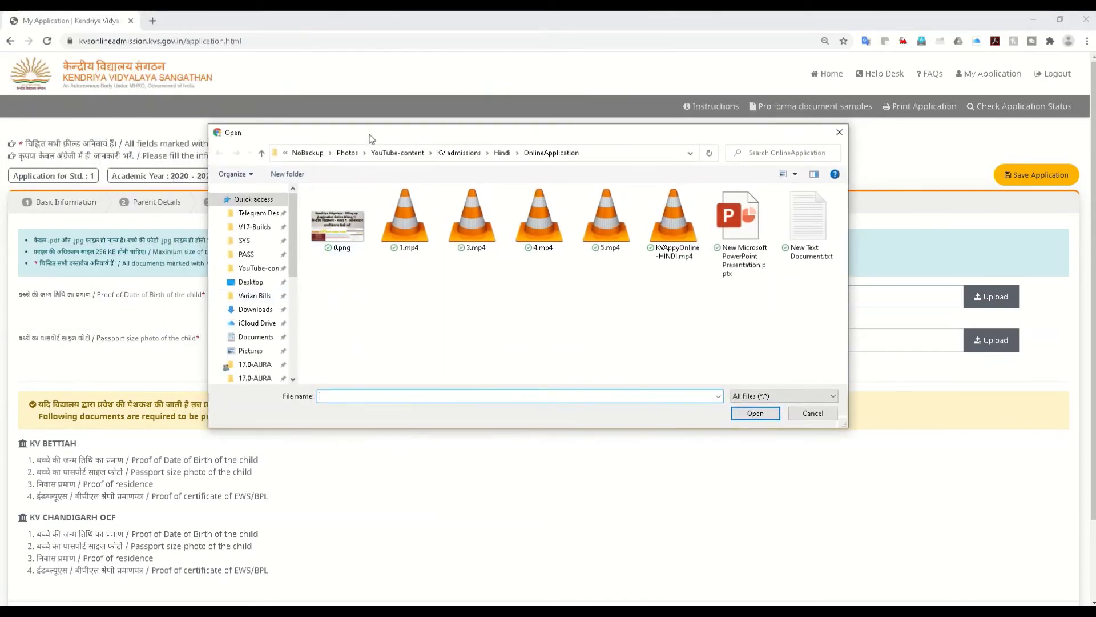
left_click_drag(371, 138, 0, 172)
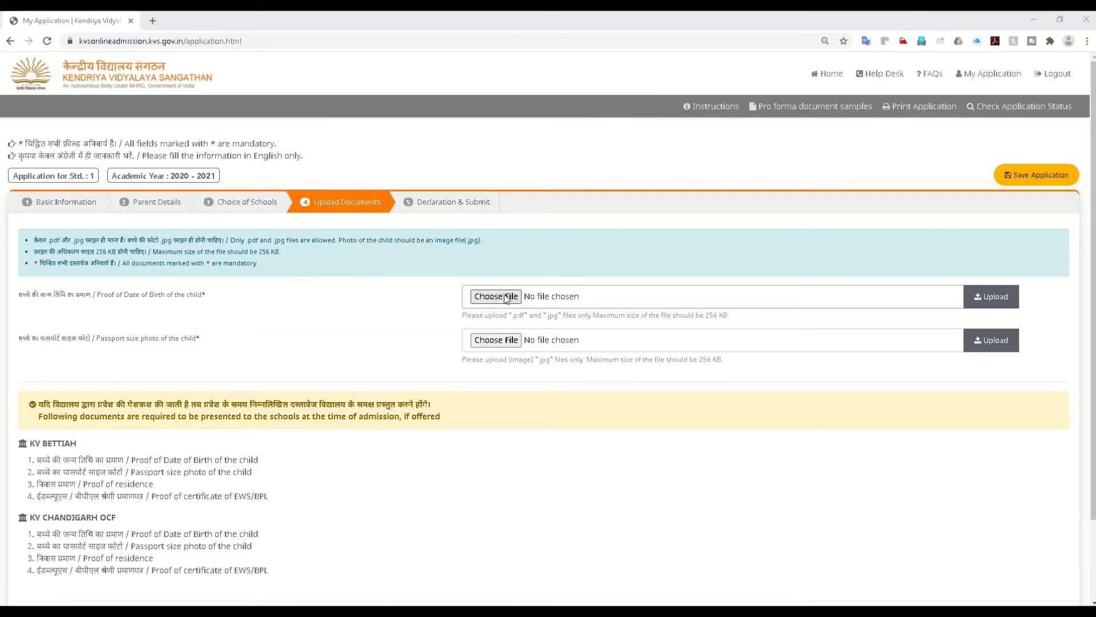
Step: Upload the child's birth certificate PDF and acknowledge the success message
left_click(747, 362)
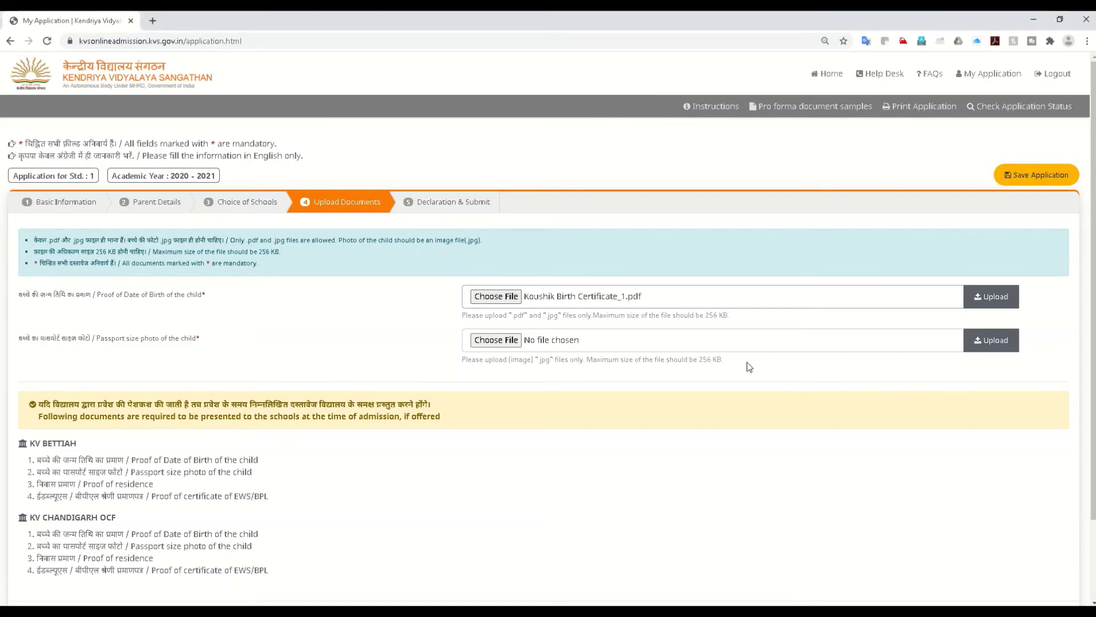
left_click(992, 303)
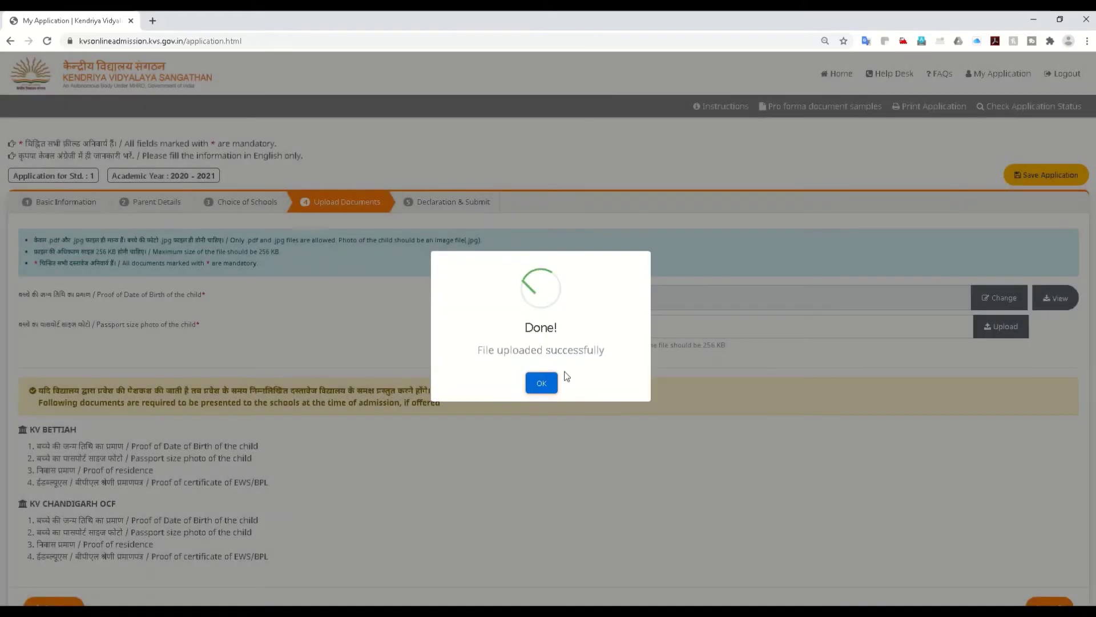
left_click(539, 384)
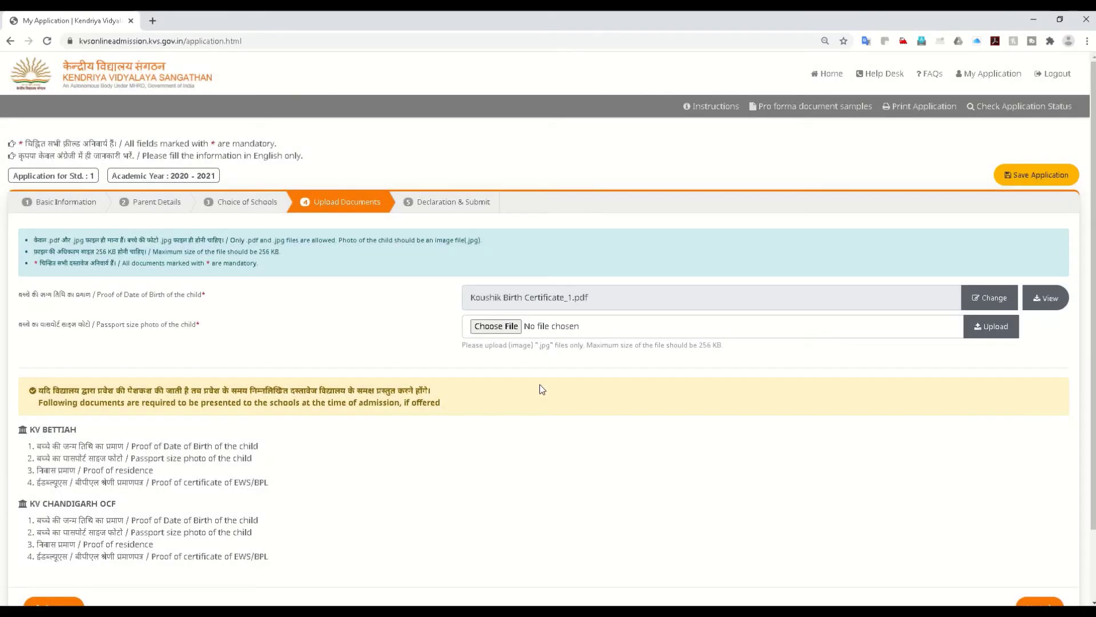
Step: Choose the passport-size photo JPG, upload it, and acknowledge the confirmation
left_click(495, 327)
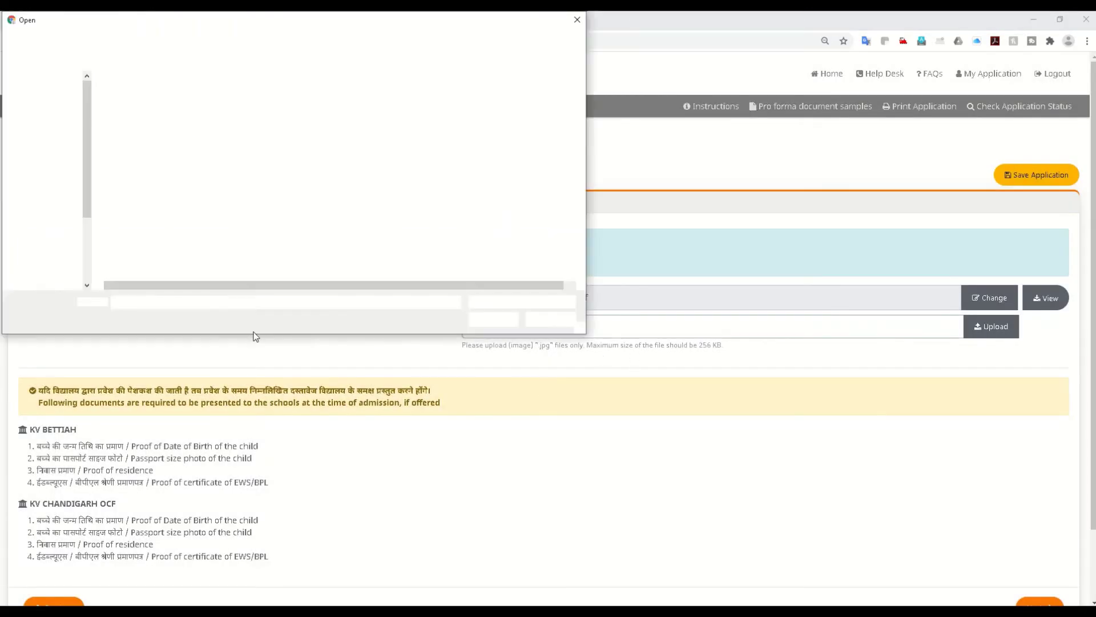
left_click_drag(264, 12, 265, 164)
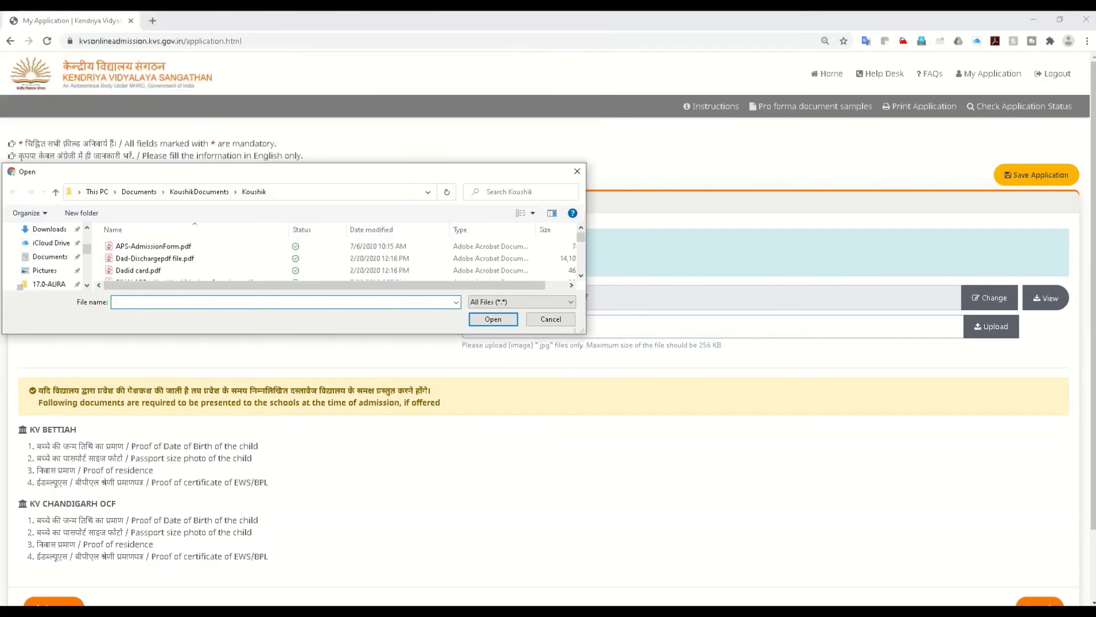
key("Escape")
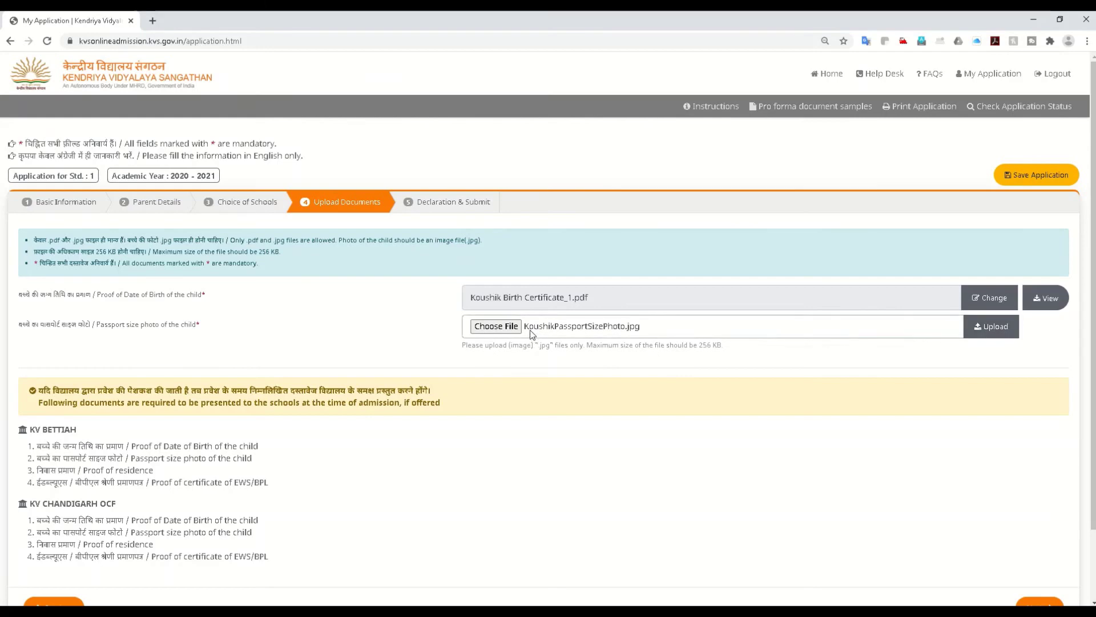
left_click(1005, 330)
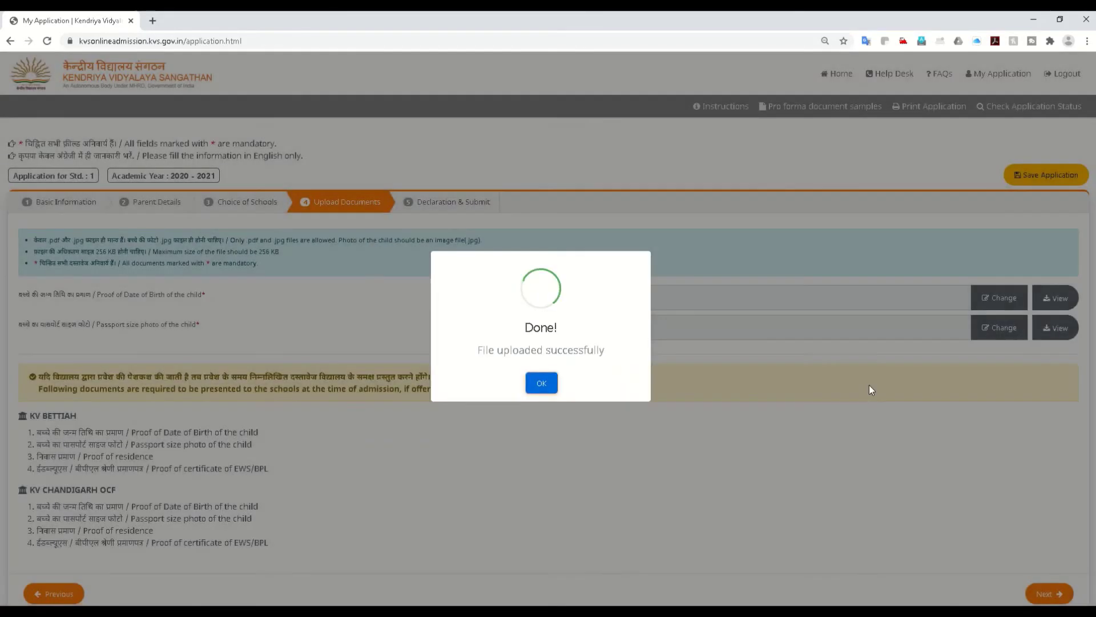
left_click(541, 382)
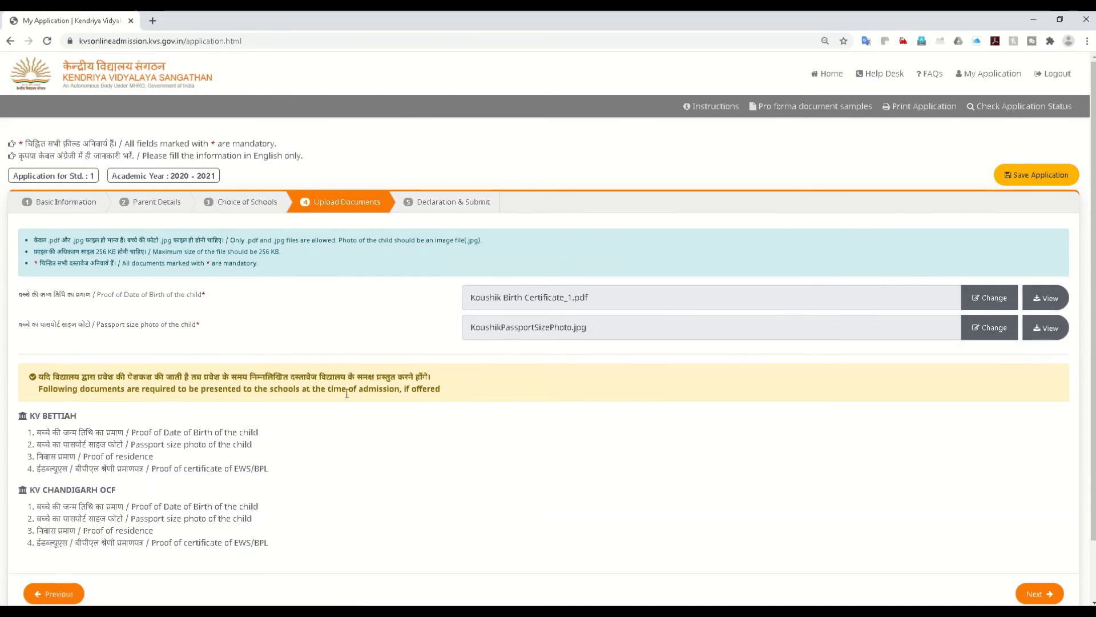
scroll(331, 445, "down", 1)
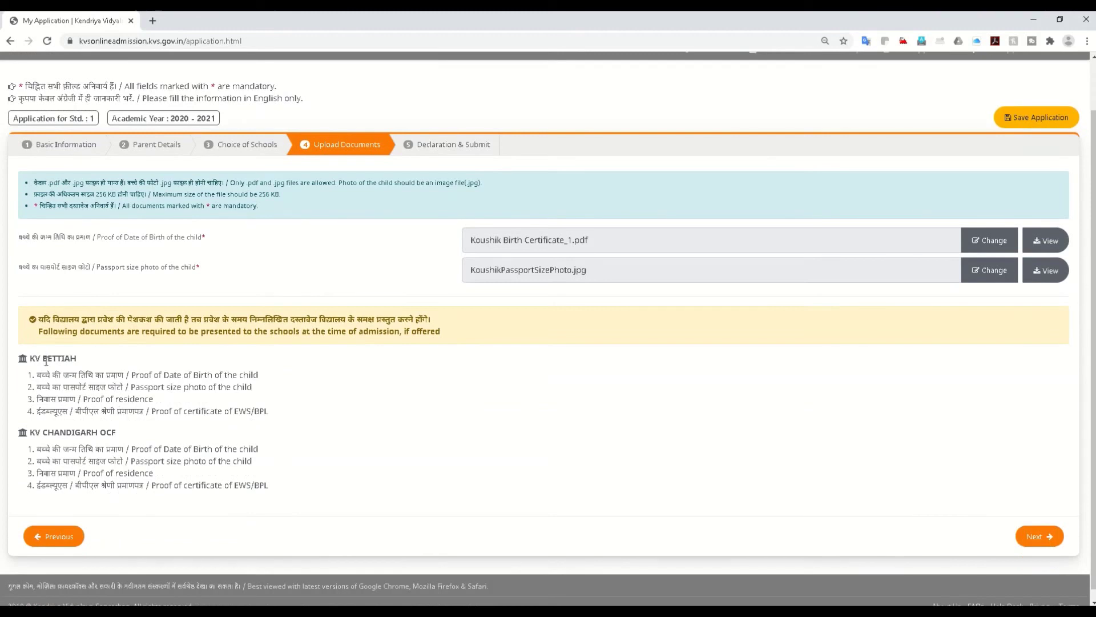
left_click_drag(102, 378, 219, 421)
left_click(229, 410)
left_click_drag(444, 333, 391, 333)
left_click(189, 373)
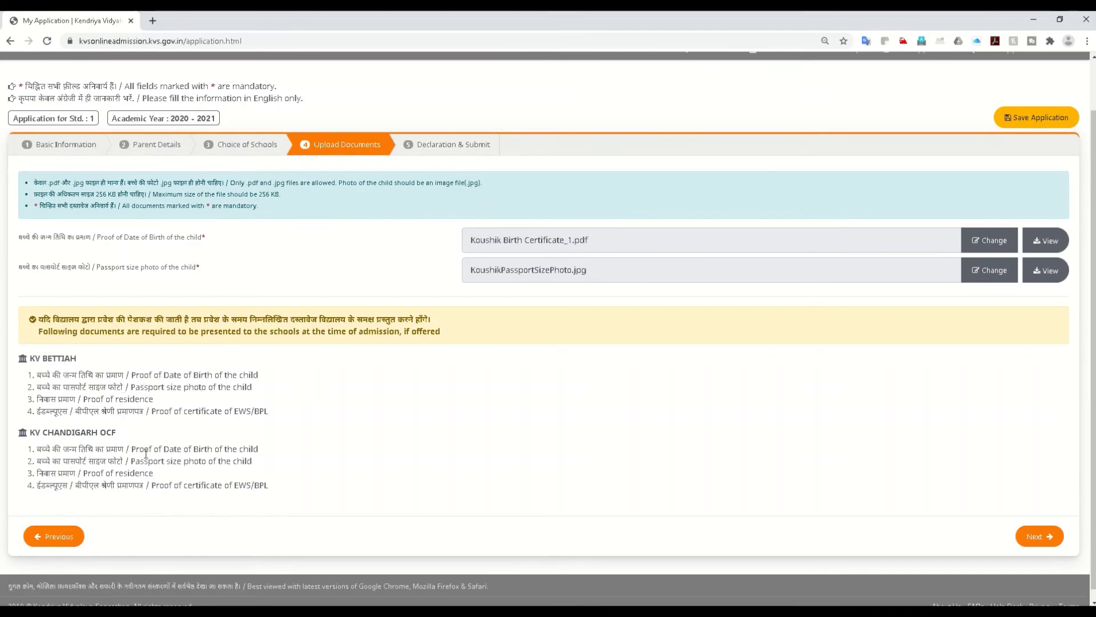
scroll(172, 285, "up", 1)
scroll(186, 167, "down", 1)
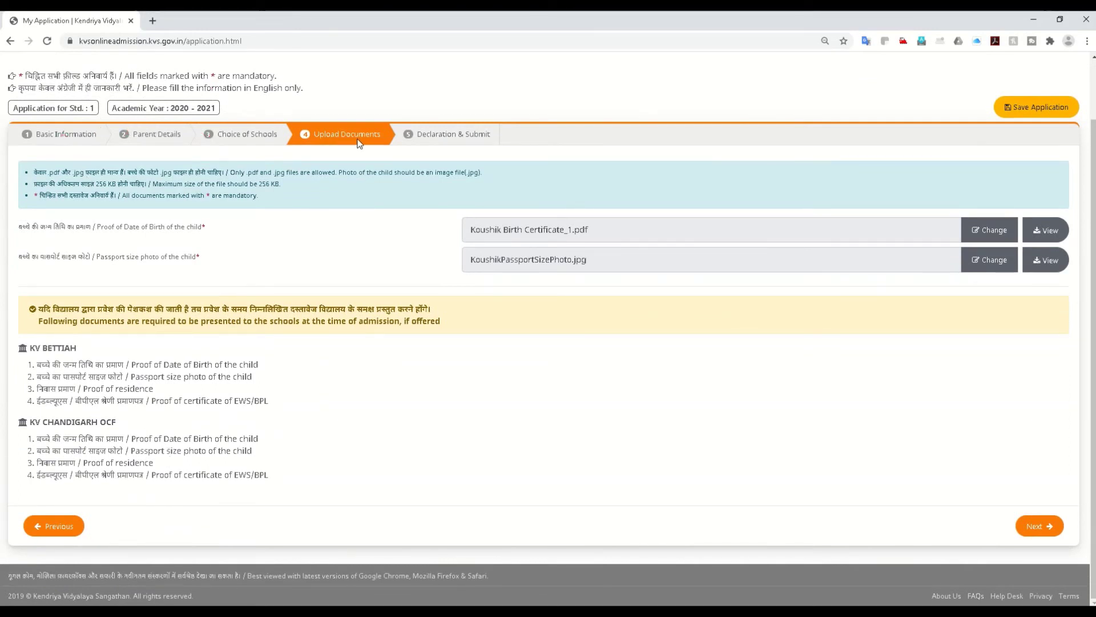
Step: On Declaration & Submit, agree to the terms and save the application for preview
left_click(1037, 525)
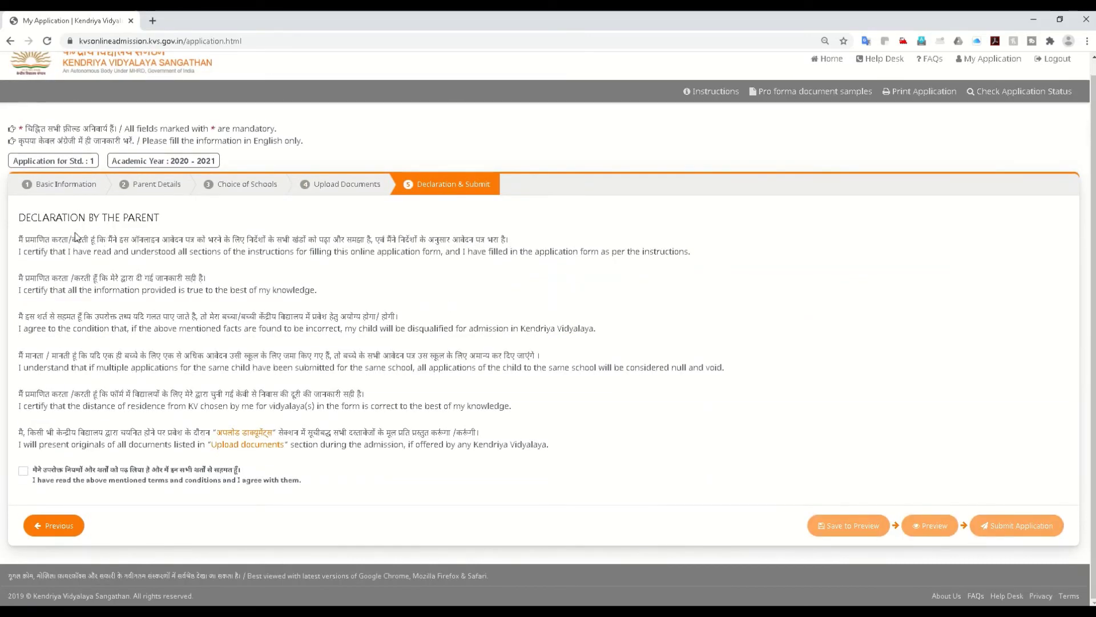
left_click(23, 470)
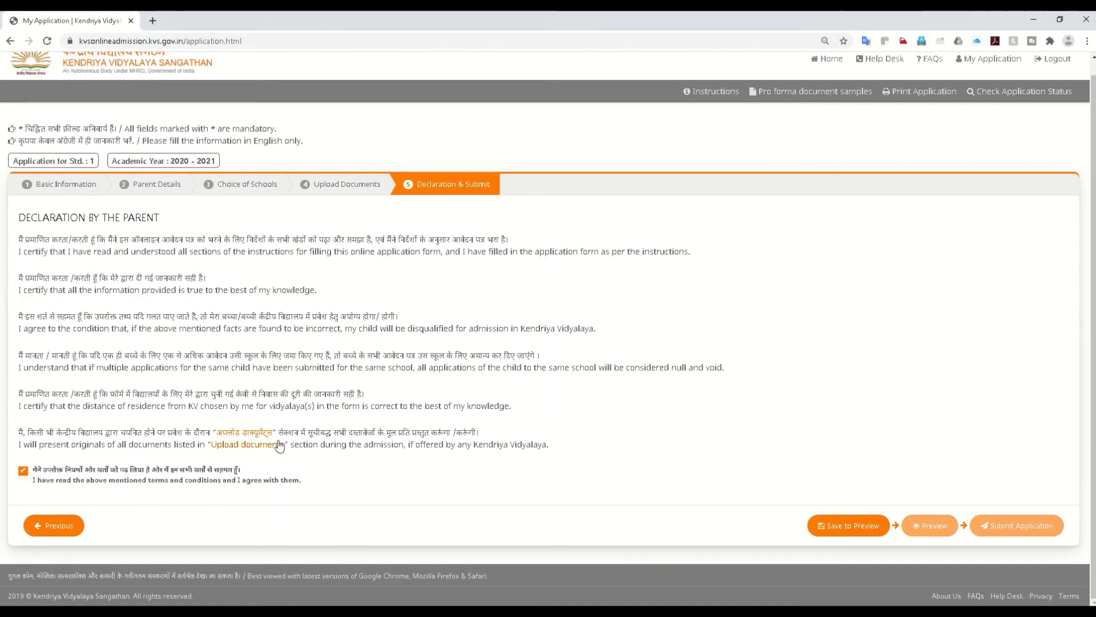
left_click(849, 526)
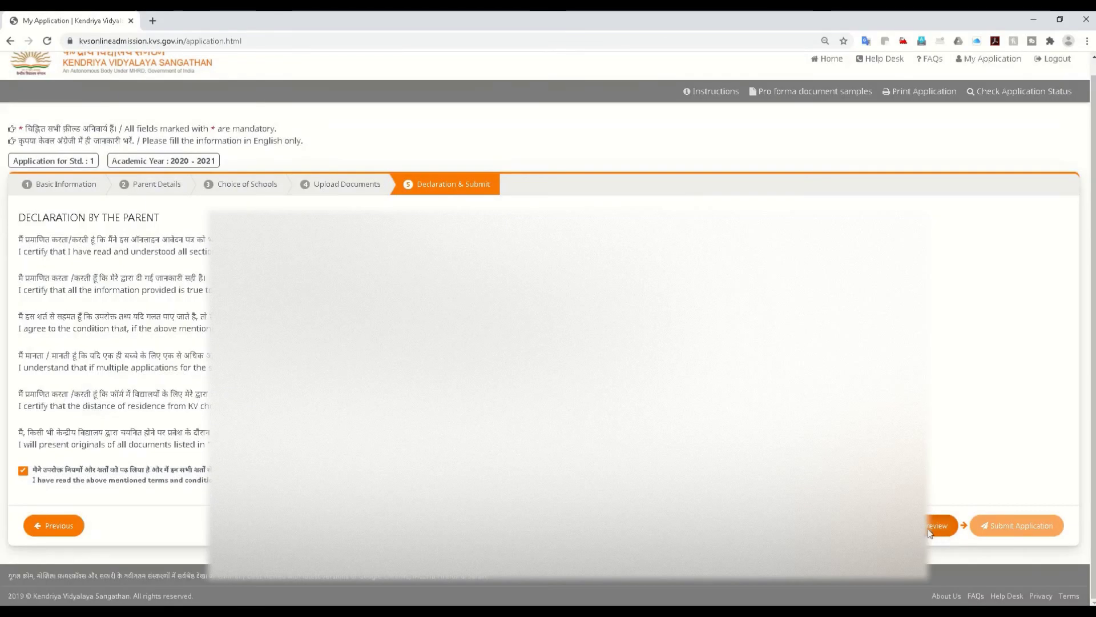
Step: Scroll through the application preview in its new tab, then return to the My Application tab
left_click(941, 528)
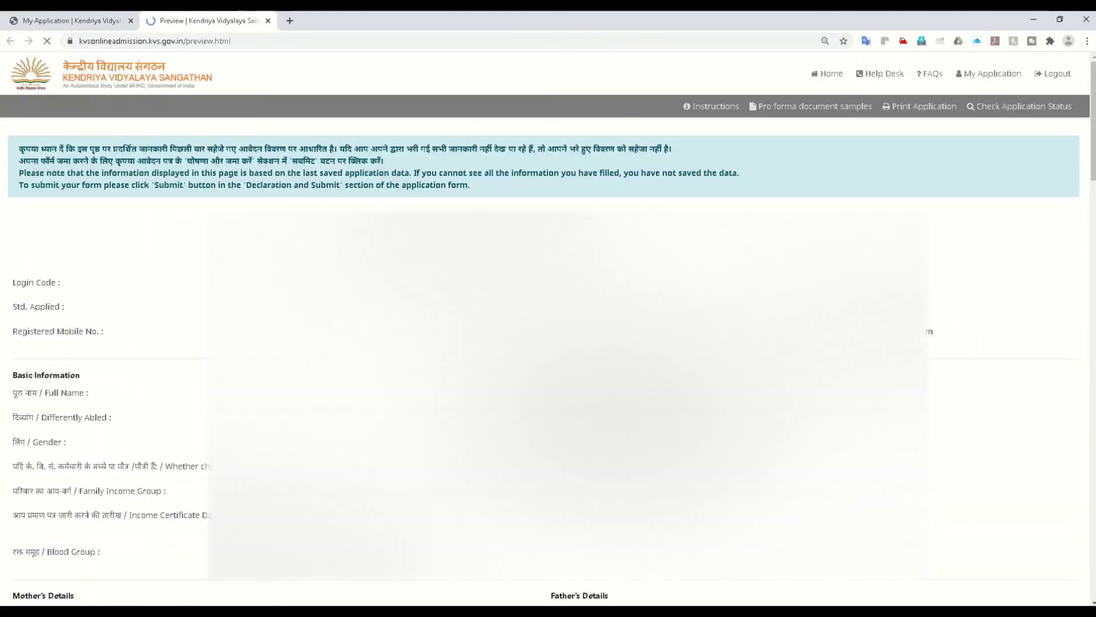
scroll(548, 331, "down", 4)
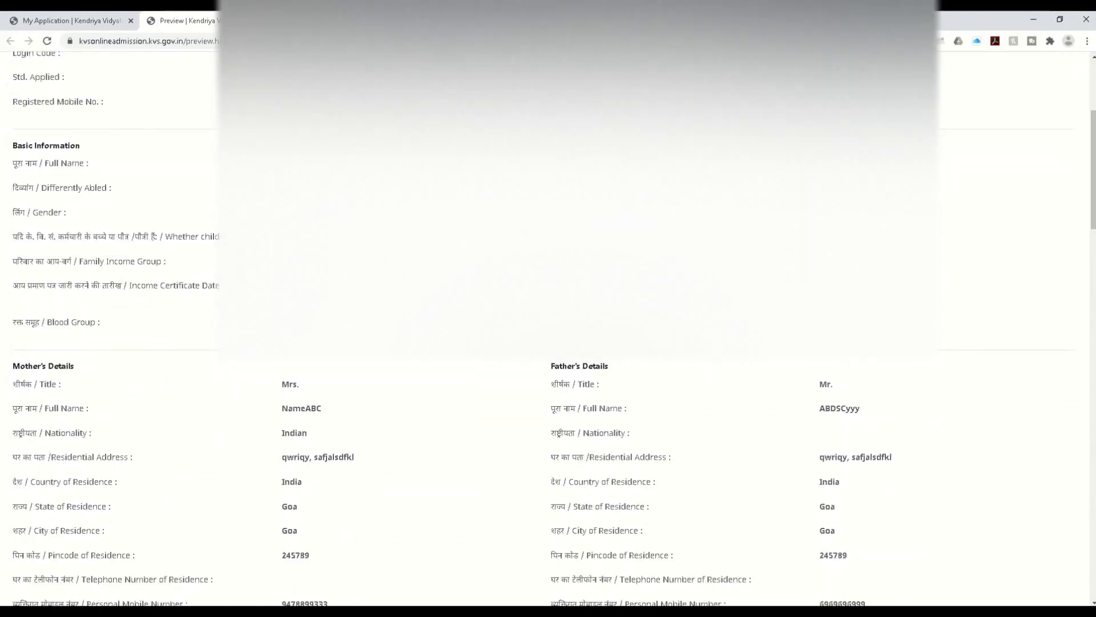
scroll(430, 406, "up", 4)
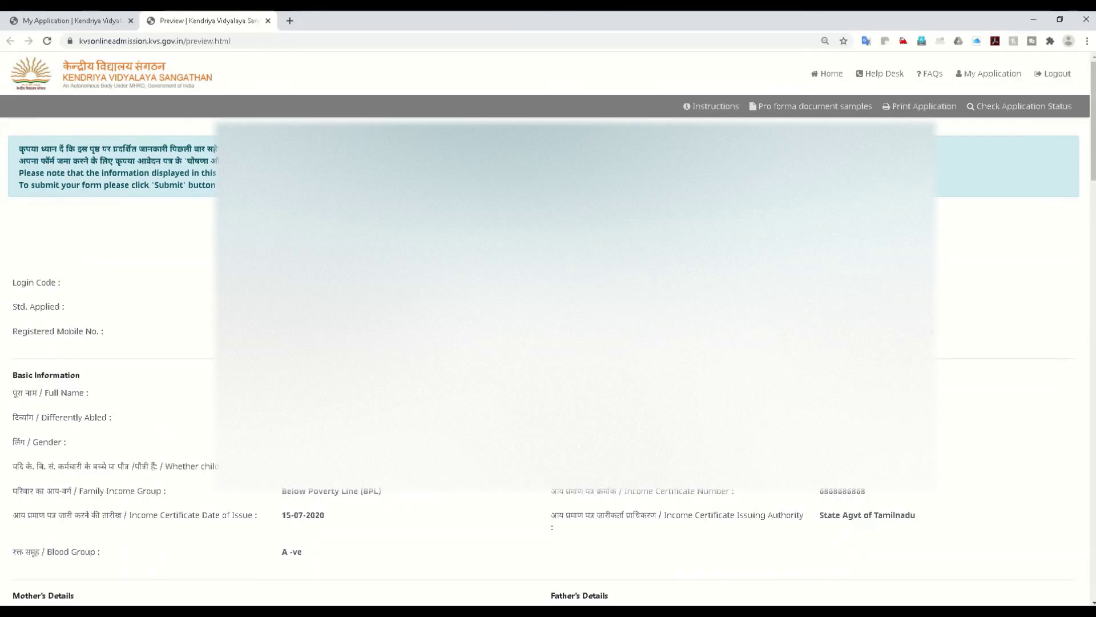
scroll(495, 412, "down", 7)
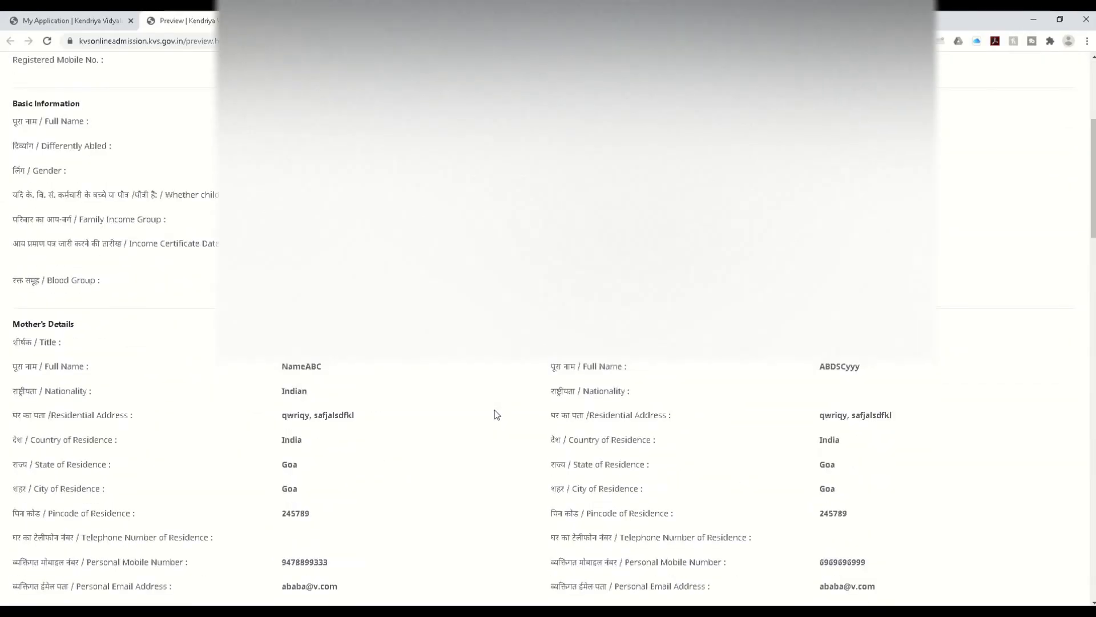
scroll(497, 415, "up", 7)
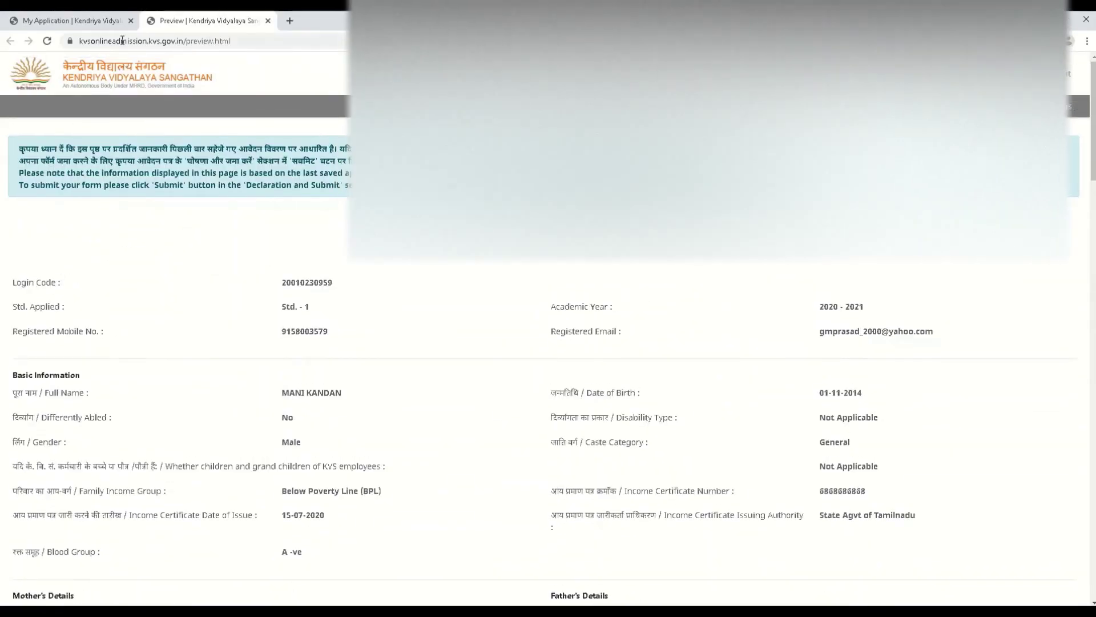
left_click(69, 21)
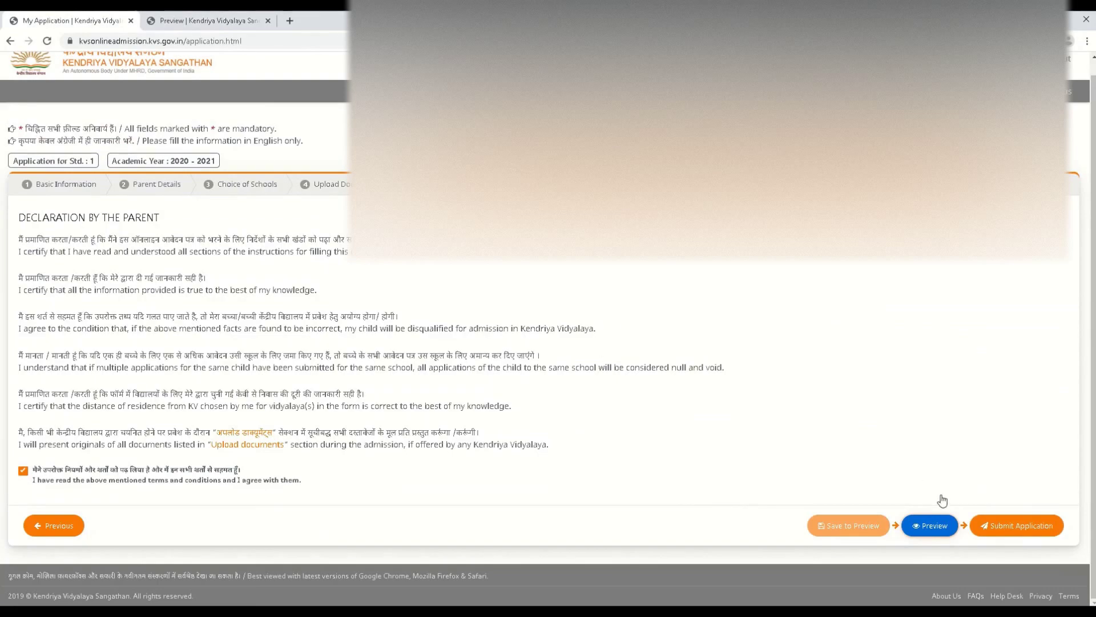
left_click(1014, 524)
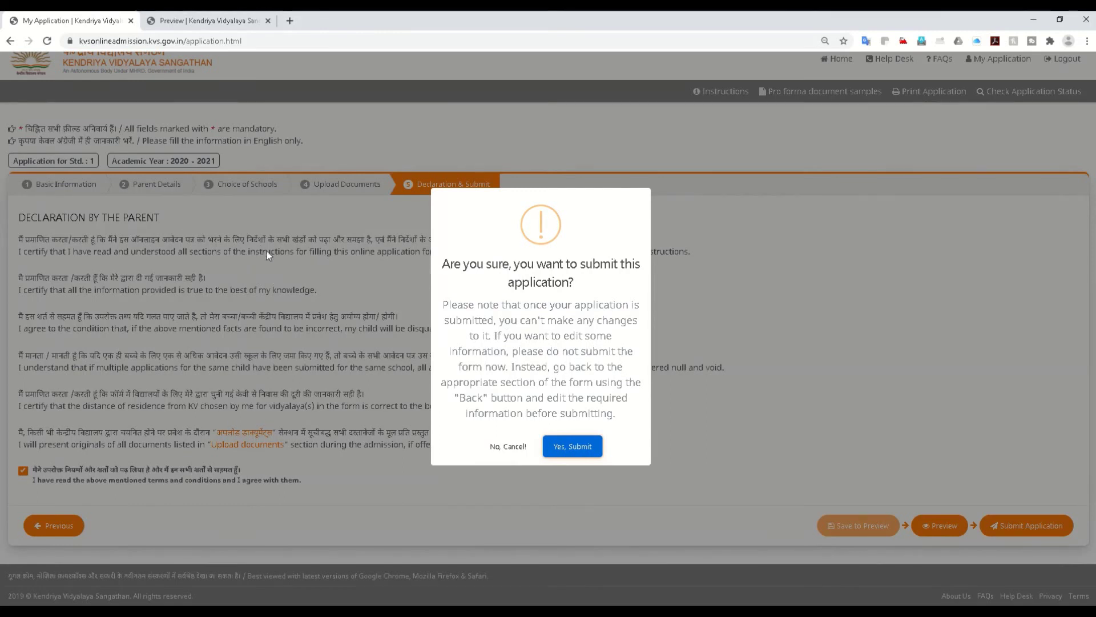
left_click(507, 448)
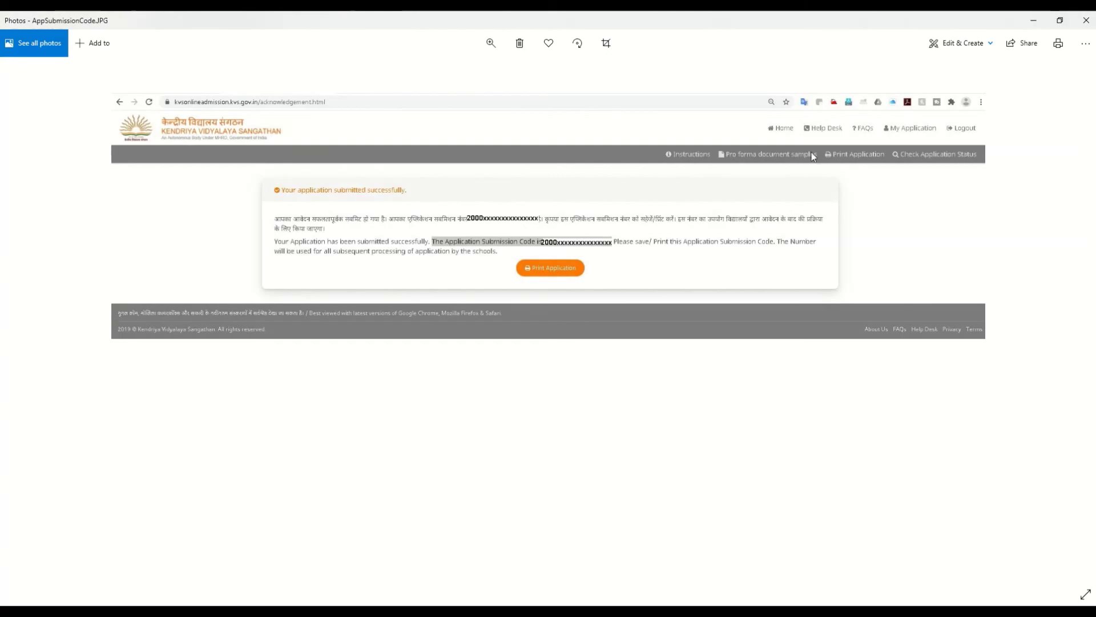
Step: Minimize the Photos viewer showing AppSubmissionCode.JPG to get back to the portal
left_click(1033, 22)
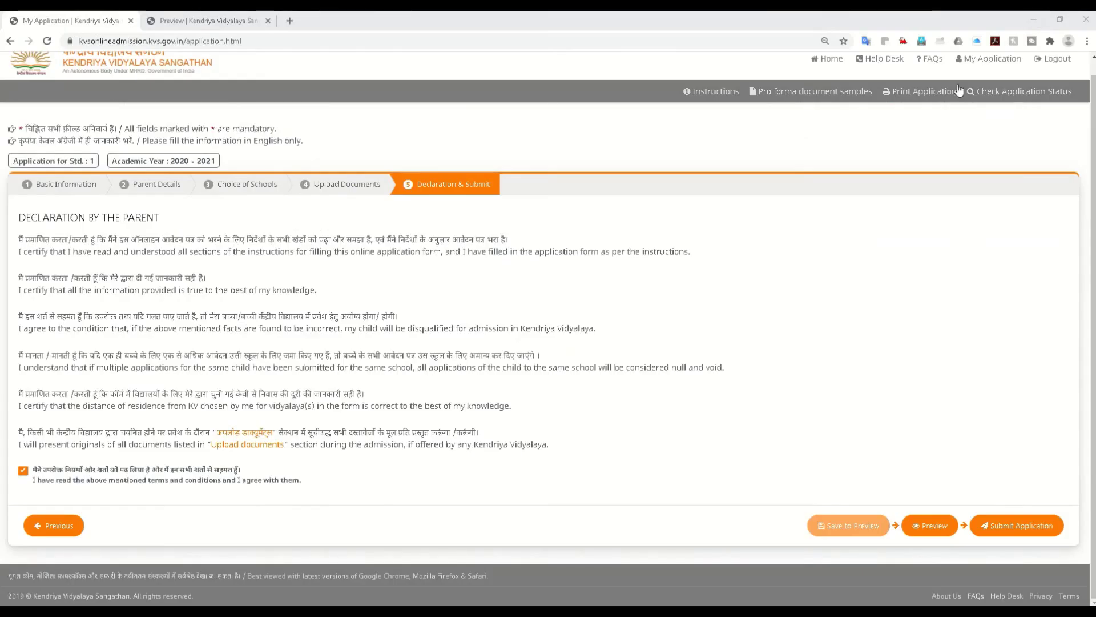
Step: Check the application status and highlight the 'Application is not yet submitted' message
left_click(1002, 92)
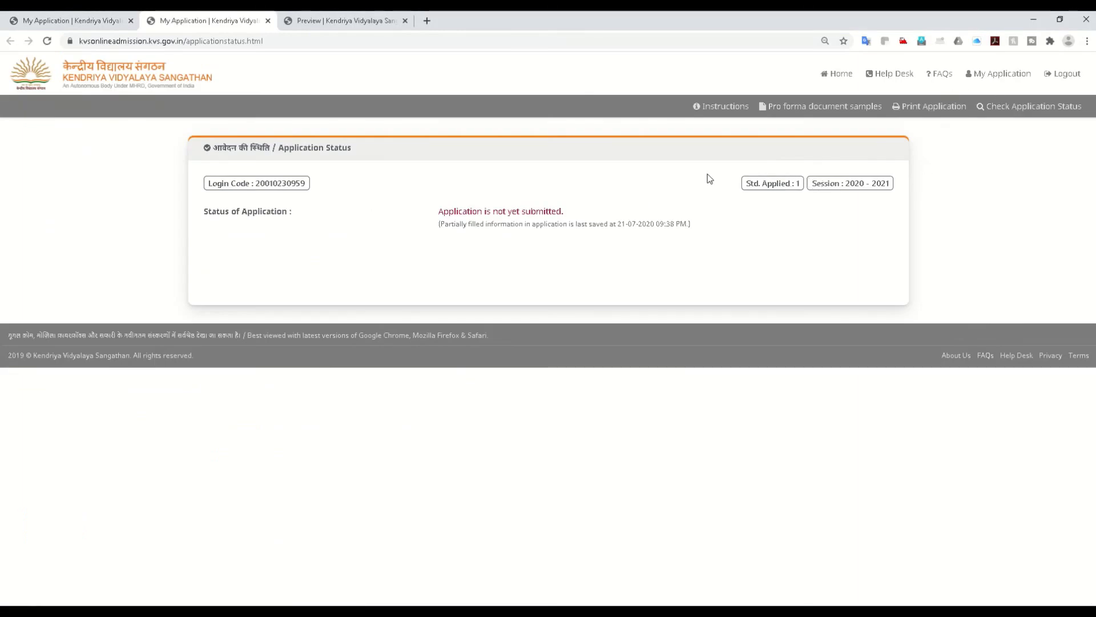
left_click_drag(444, 212, 564, 212)
left_click(571, 234)
left_click_drag(443, 212, 579, 212)
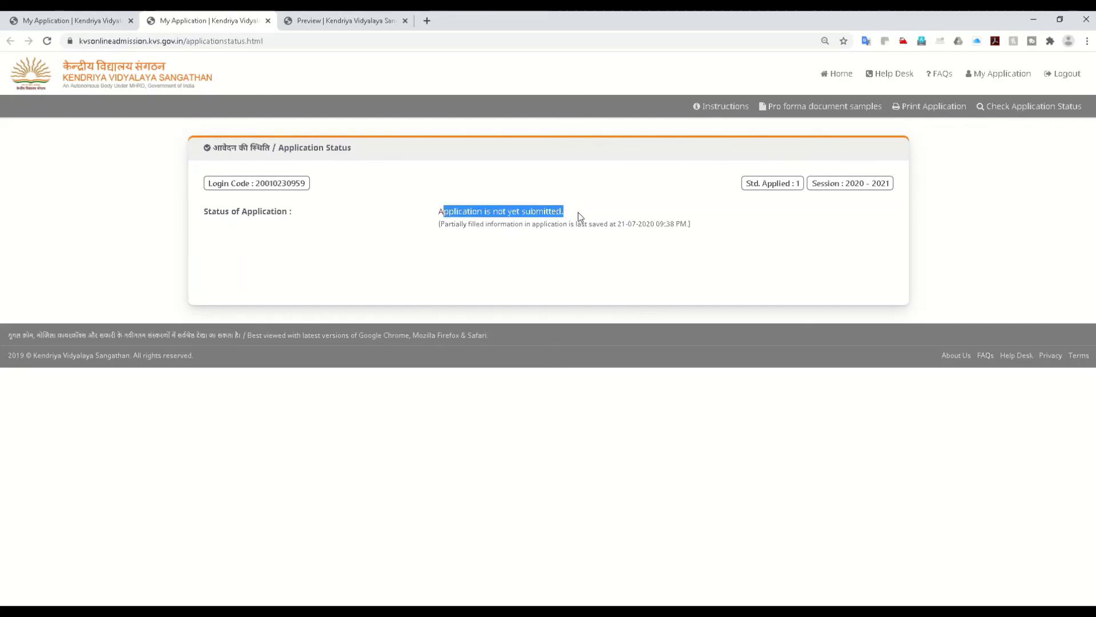
left_click(563, 242)
left_click_drag(442, 211, 594, 213)
left_click(605, 236)
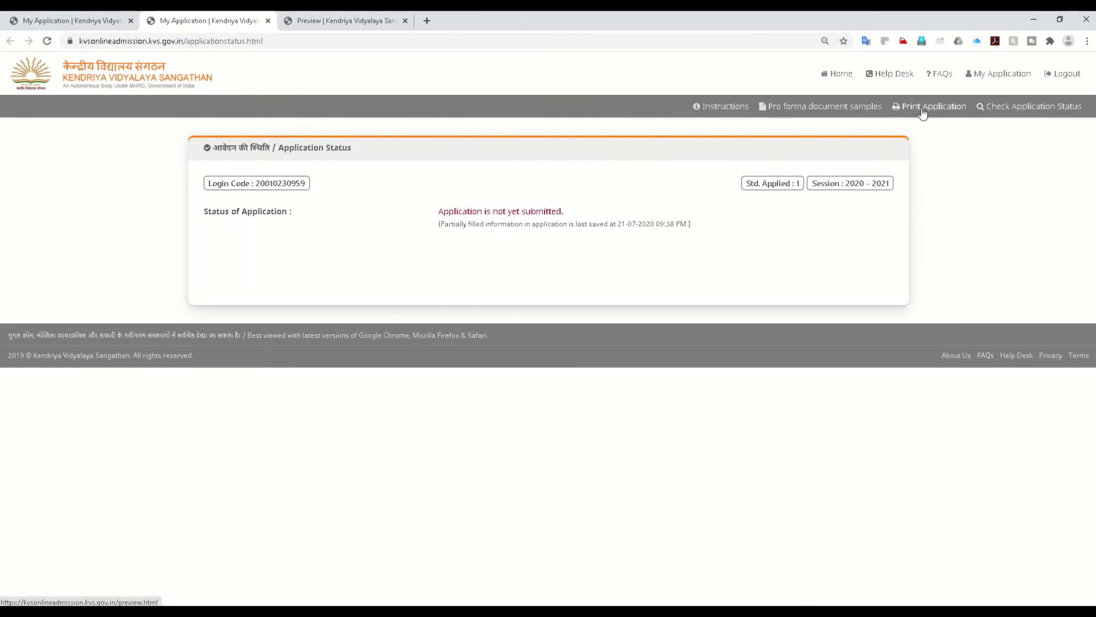
Step: Return to the portal's Home page from the header navigation
left_click(844, 83)
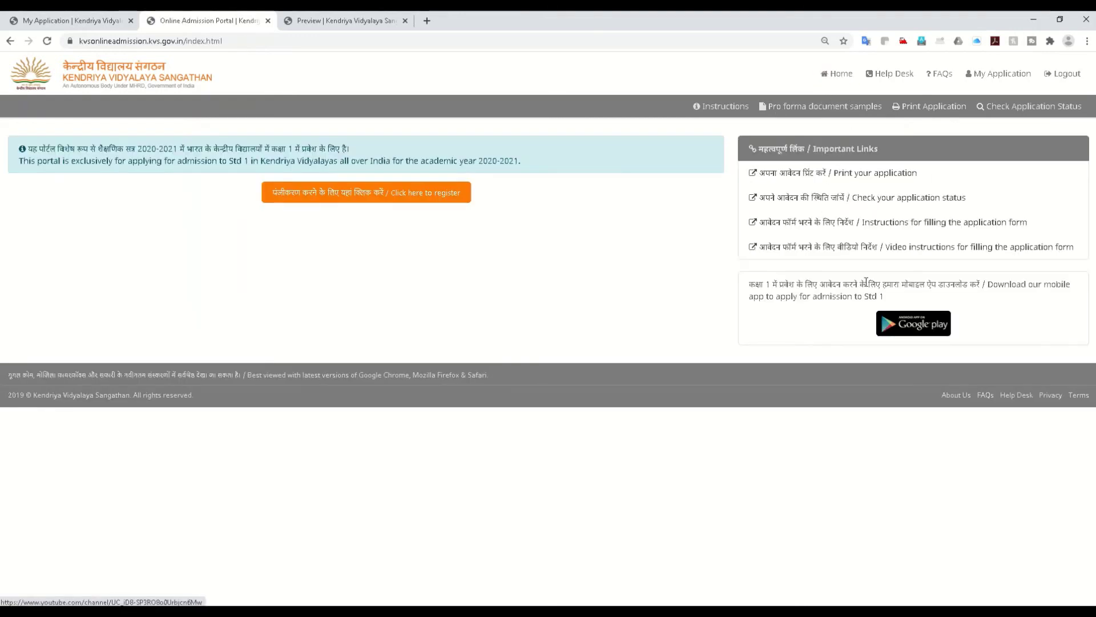